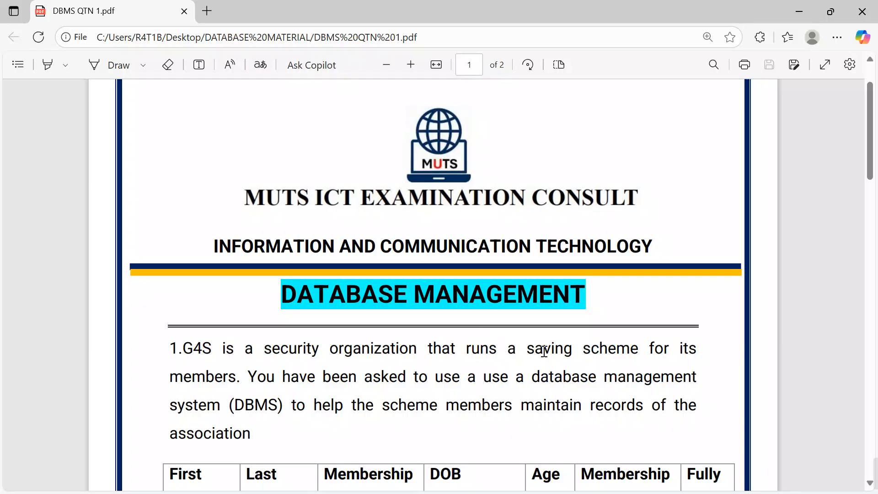
Read the G4S saving scheme scenario and examine the member table's fields and records on page 1.
{"action": "scroll", "coordinate": [545, 351], "scroll_direction": "down", "scroll_amount": 2}
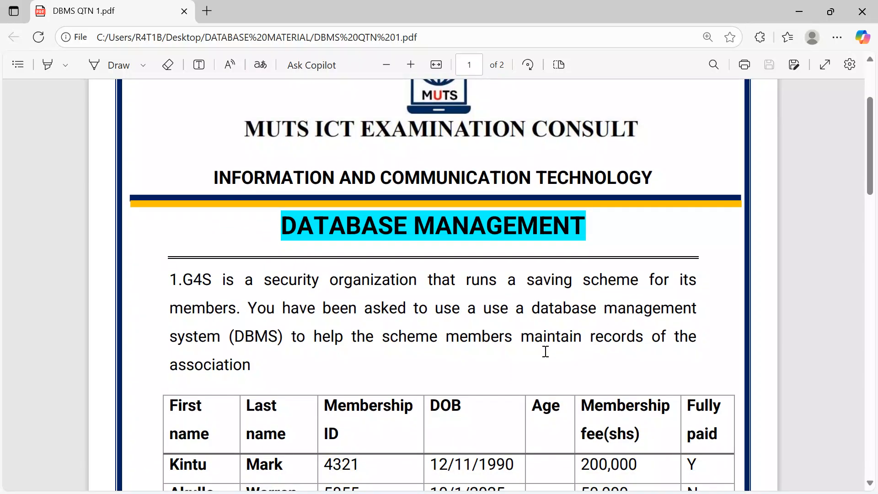
{"action": "scroll", "coordinate": [546, 351], "scroll_direction": "up", "scroll_amount": 2}
{"action": "scroll", "coordinate": [546, 352], "scroll_direction": "down", "scroll_amount": 2}
{"action": "scroll", "coordinate": [874, 189], "scroll_direction": "down", "scroll_amount": 2}
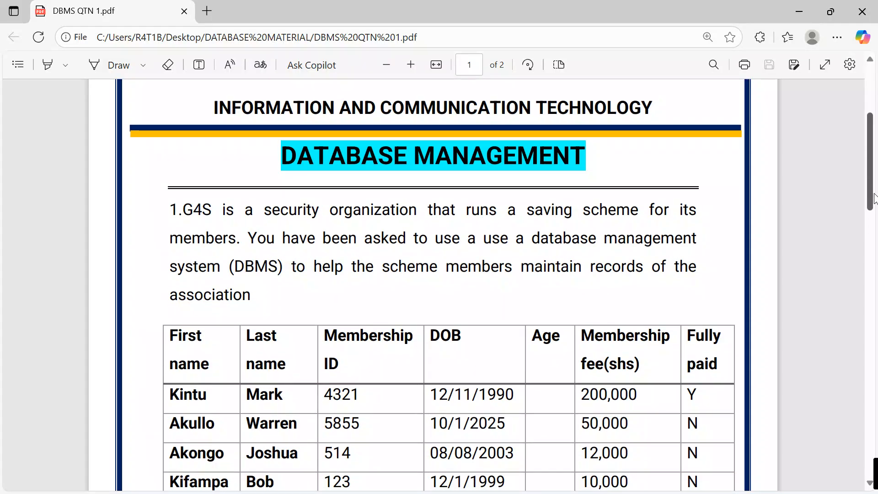
{"action": "left_click_drag", "start_coordinate": [874, 197], "coordinate": [877, 221]}
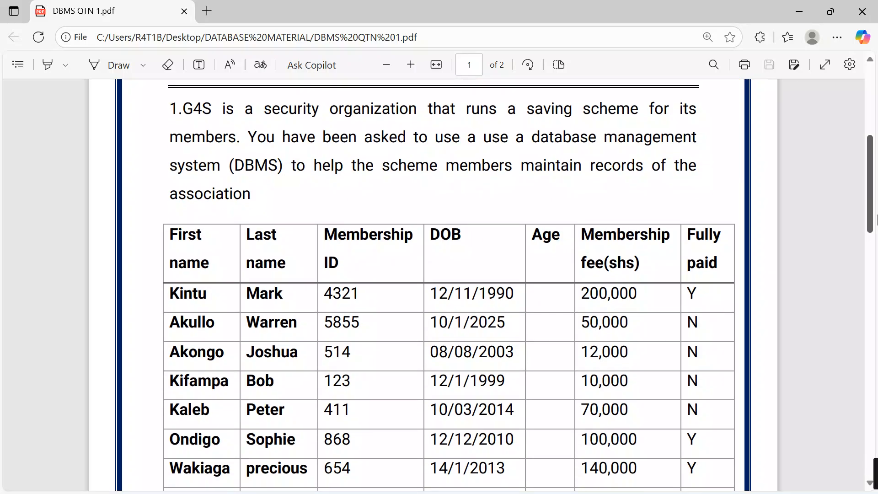
{"action": "scroll", "coordinate": [877, 219], "scroll_direction": "up", "scroll_amount": 3}
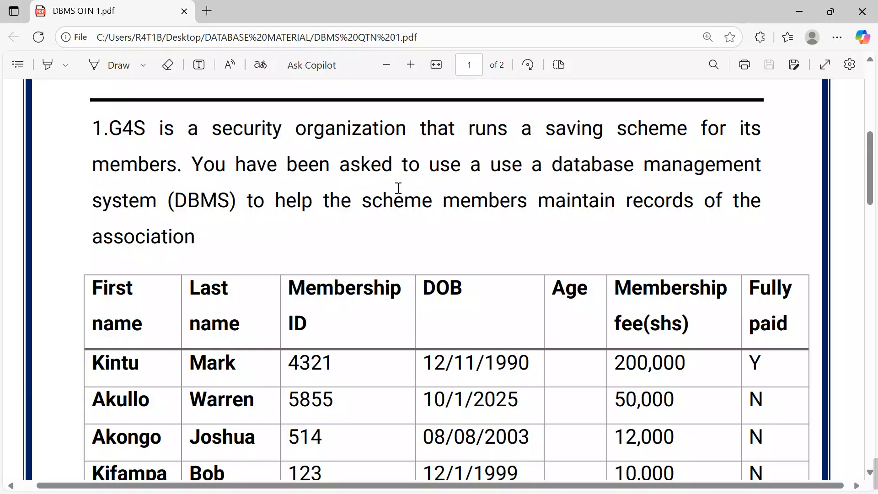
{"action": "scroll", "coordinate": [420, 284], "scroll_direction": "up", "scroll_amount": 2}
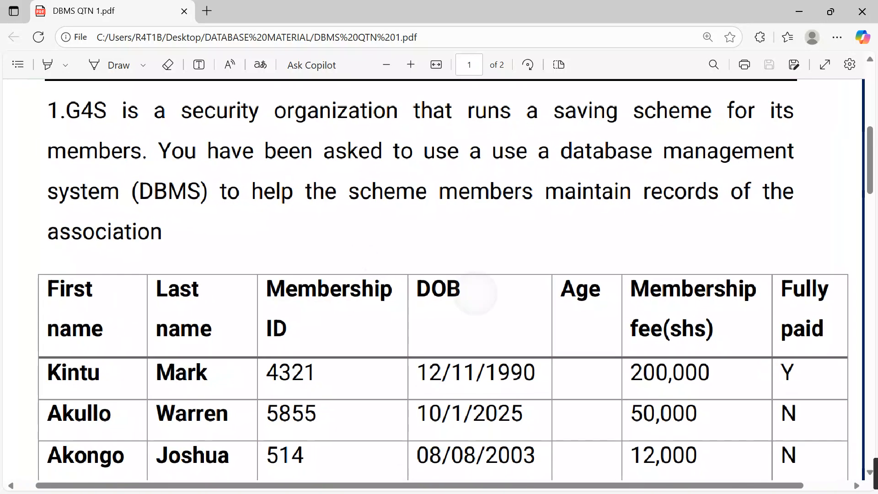
{"action": "scroll", "coordinate": [420, 284], "scroll_direction": "down", "scroll_amount": 1}
{"action": "scroll", "coordinate": [420, 284], "scroll_direction": "up", "scroll_amount": 1}
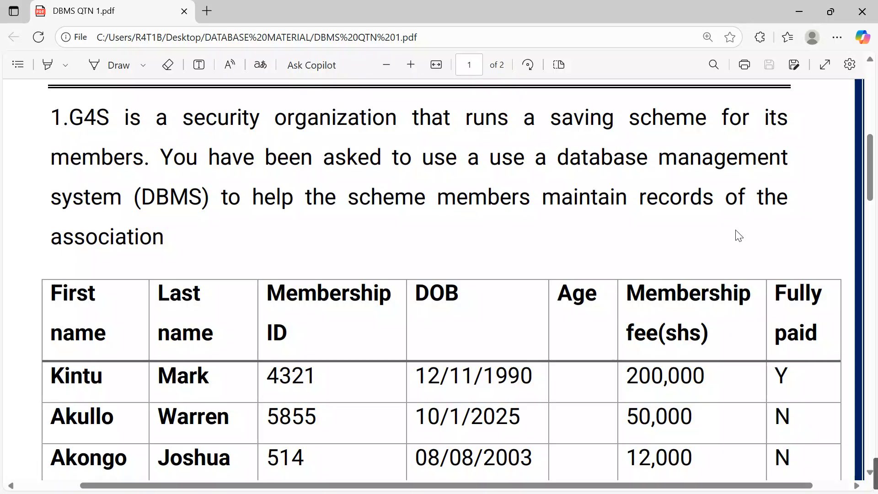
{"action": "left_click_drag", "start_coordinate": [872, 200], "coordinate": [872, 224]}
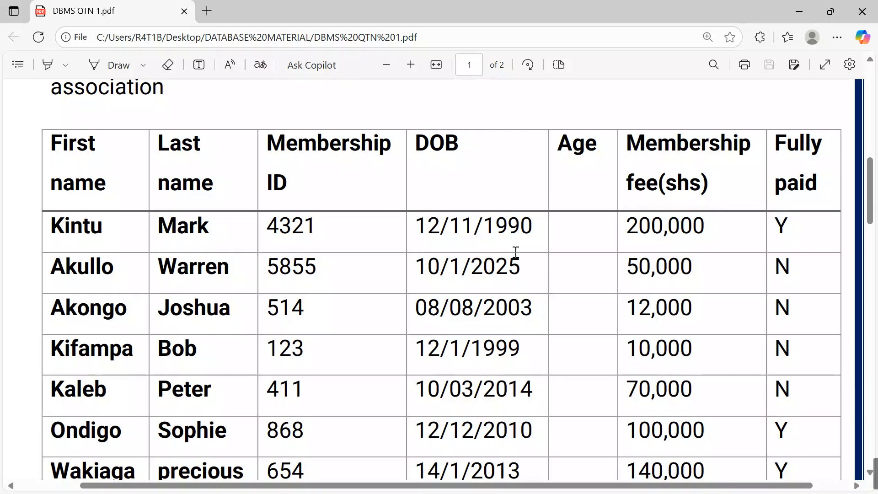
{"action": "scroll", "coordinate": [515, 251], "scroll_direction": "down", "scroll_amount": 2}
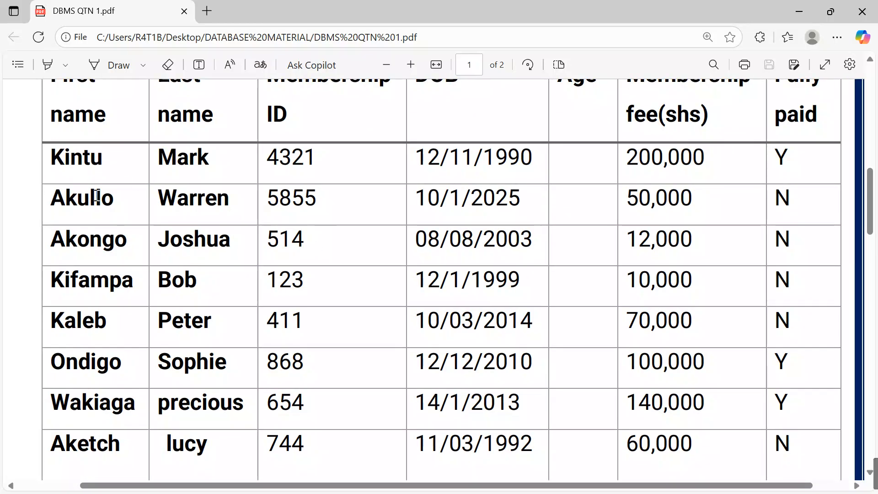
{"action": "scroll", "coordinate": [271, 393], "scroll_direction": "down", "scroll_amount": 1}
{"action": "scroll", "coordinate": [271, 392], "scroll_direction": "down", "scroll_amount": 3}
{"action": "scroll", "coordinate": [271, 392], "scroll_direction": "up", "scroll_amount": 5}
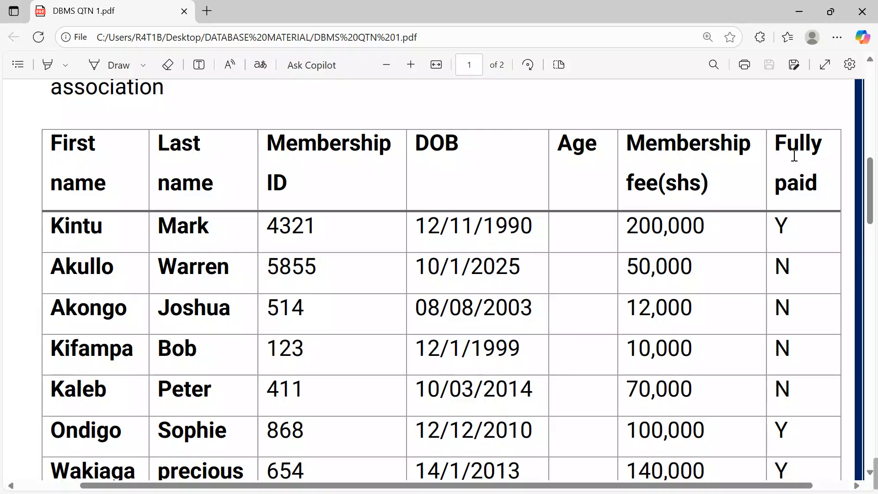
{"action": "scroll", "coordinate": [622, 303], "scroll_direction": "up", "scroll_amount": 1}
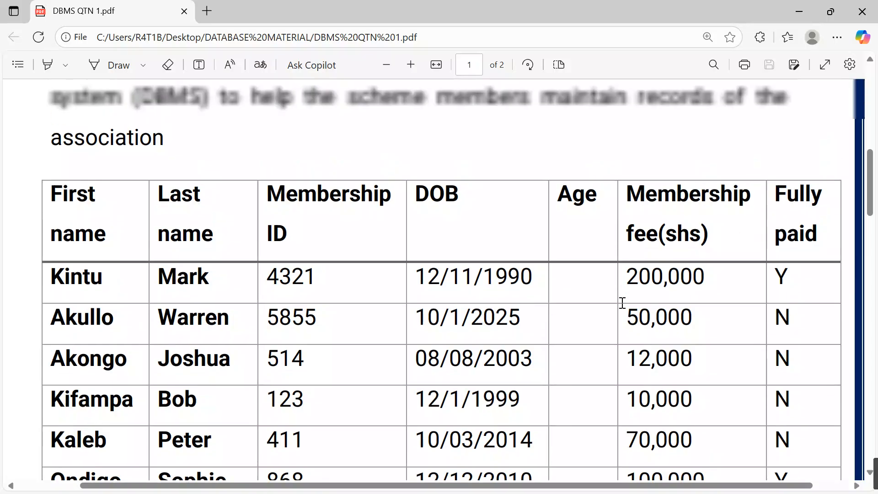
Read database tasks (a) to (f) on page 2, covering the file, primary key, form, queries and report.
{"action": "scroll", "coordinate": [622, 303], "scroll_direction": "down", "scroll_amount": 10}
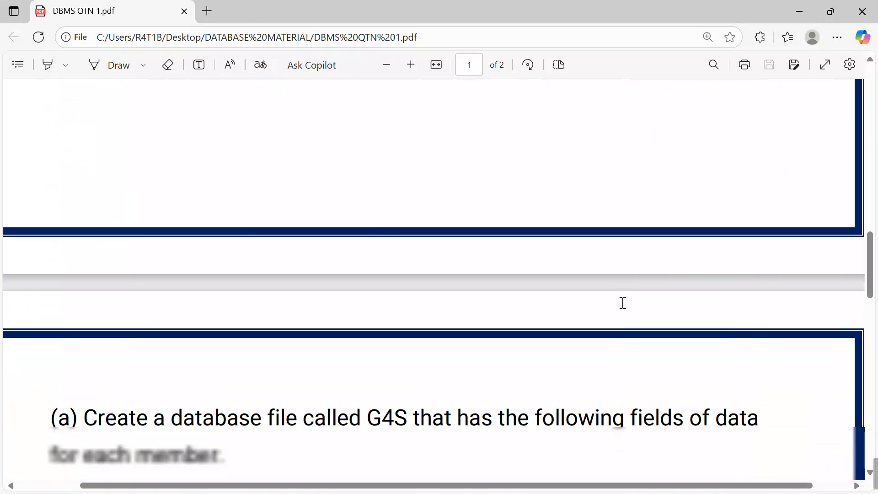
{"action": "scroll", "coordinate": [622, 303], "scroll_direction": "down", "scroll_amount": 3}
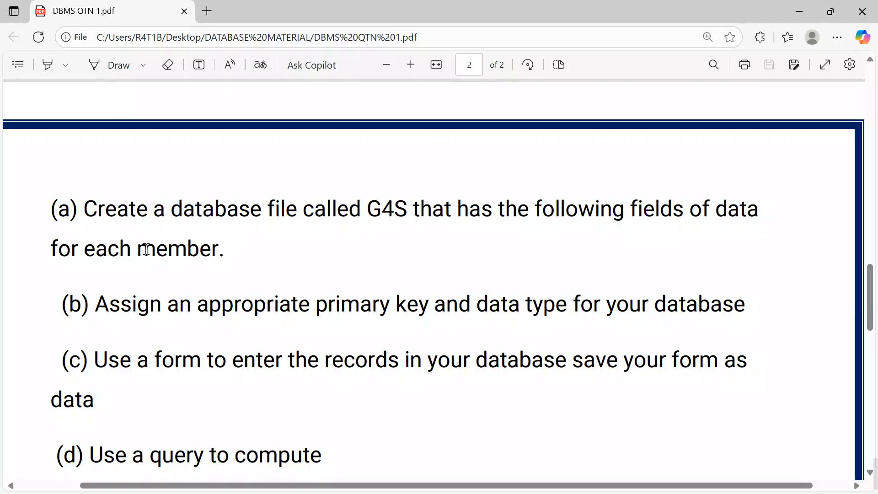
{"action": "scroll", "coordinate": [320, 277], "scroll_direction": "down", "scroll_amount": 3}
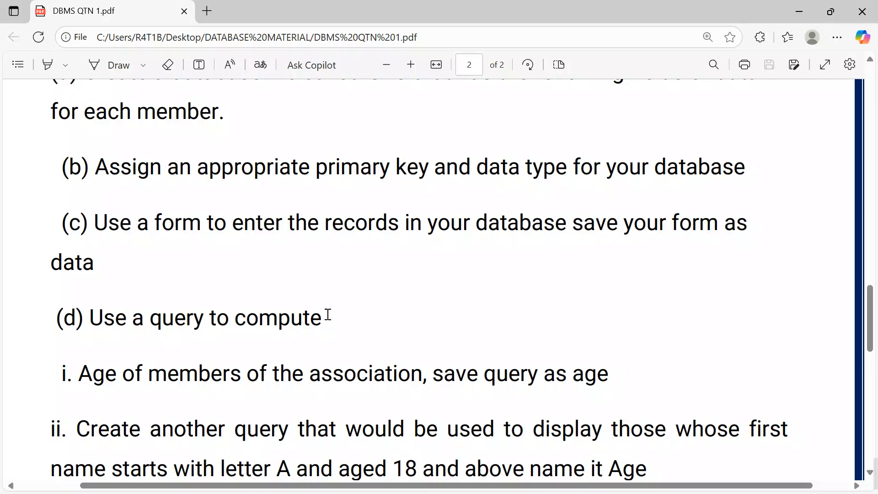
{"action": "scroll", "coordinate": [459, 302], "scroll_direction": "down", "scroll_amount": 1}
{"action": "scroll", "coordinate": [459, 302], "scroll_direction": "down", "scroll_amount": 3}
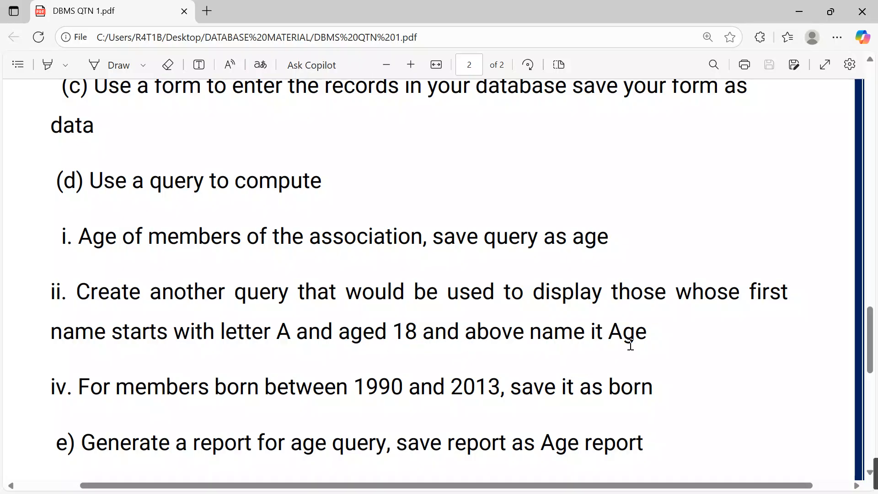
{"action": "scroll", "coordinate": [630, 345], "scroll_direction": "down", "scroll_amount": 1}
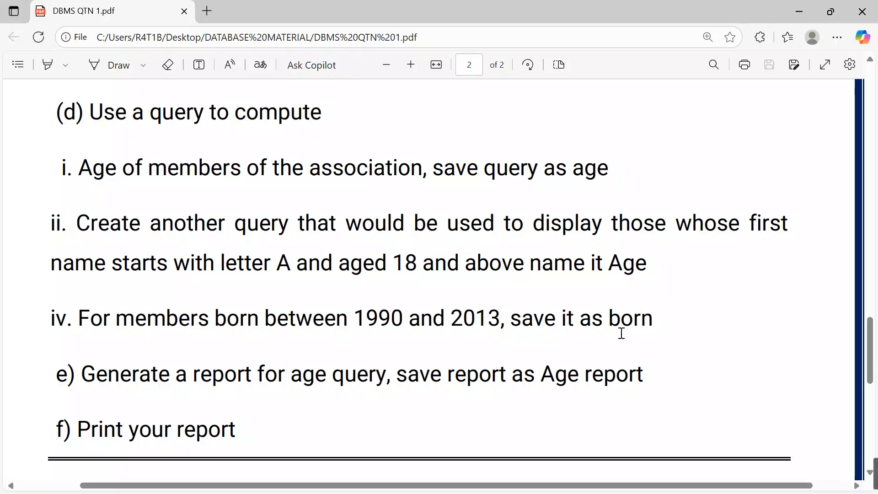
{"action": "scroll", "coordinate": [622, 331], "scroll_direction": "down", "scroll_amount": 1}
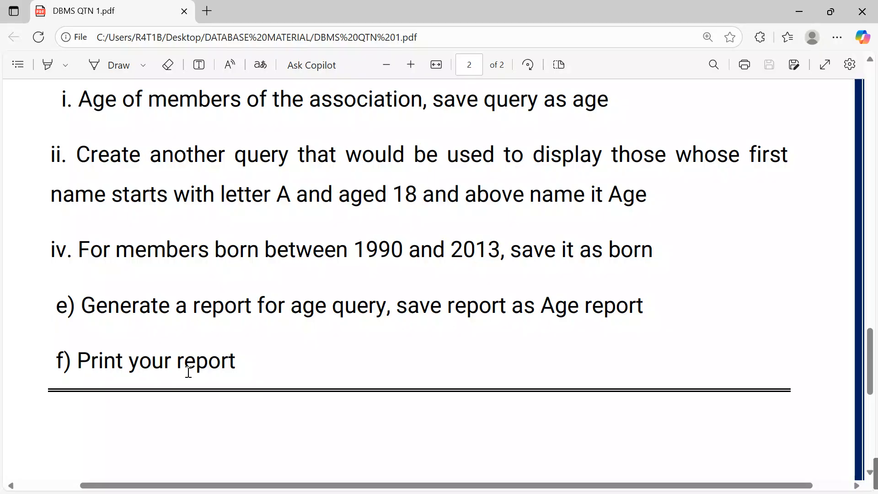
Review the tasks again, then the member table and scenario back on page 1.
{"action": "scroll", "coordinate": [335, 319], "scroll_direction": "up", "scroll_amount": 1}
{"action": "scroll", "coordinate": [336, 319], "scroll_direction": "up", "scroll_amount": 3}
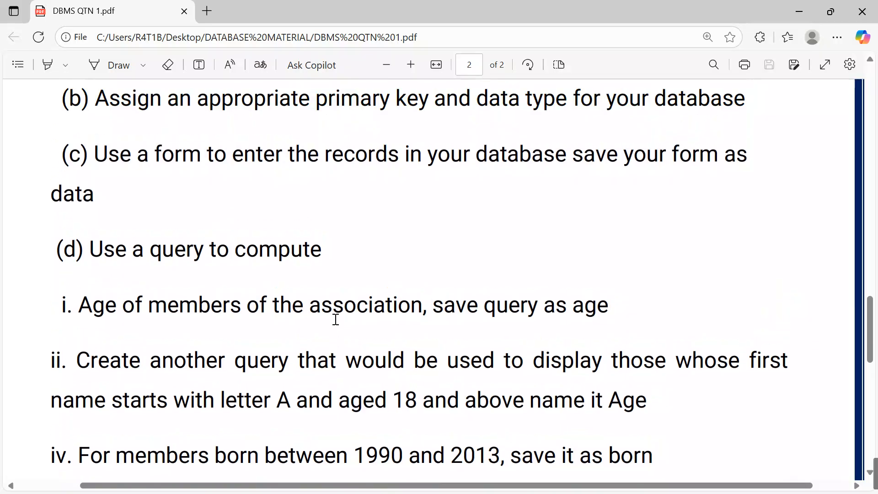
{"action": "scroll", "coordinate": [334, 319], "scroll_direction": "up", "scroll_amount": 3}
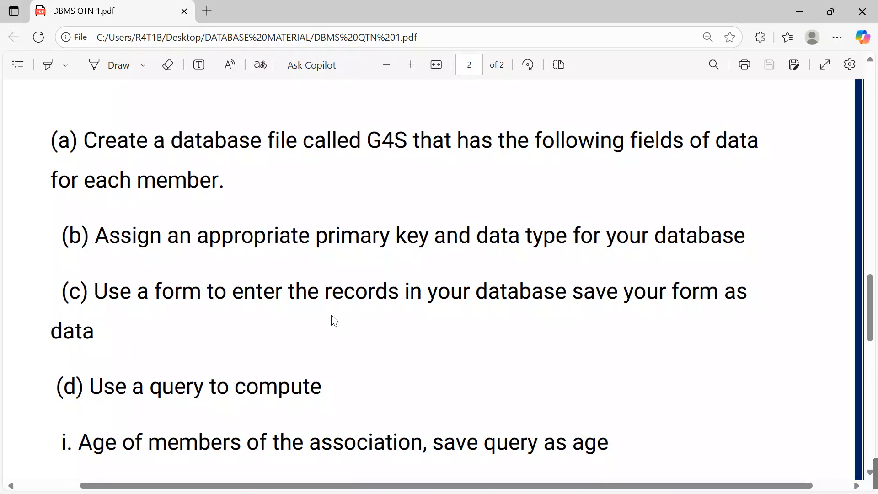
{"action": "scroll", "coordinate": [335, 320], "scroll_direction": "up", "scroll_amount": 1}
{"action": "scroll", "coordinate": [334, 320], "scroll_direction": "up", "scroll_amount": 8}
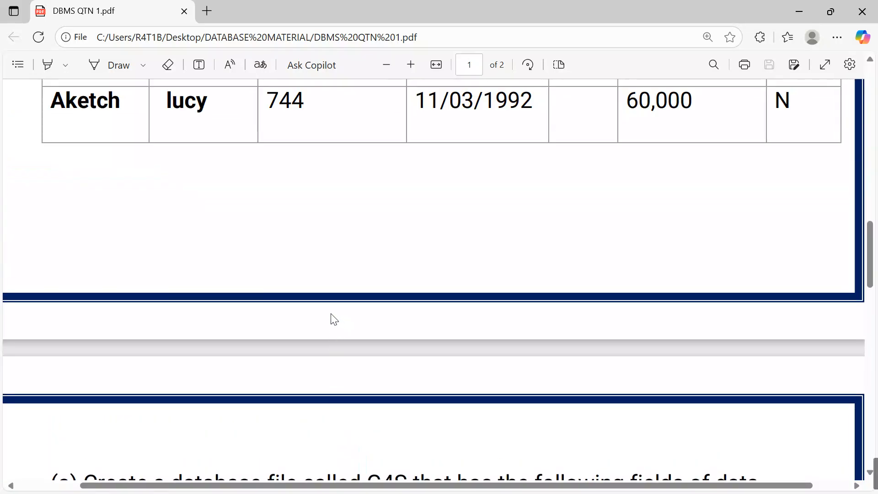
{"action": "scroll", "coordinate": [334, 319], "scroll_direction": "up", "scroll_amount": 10}
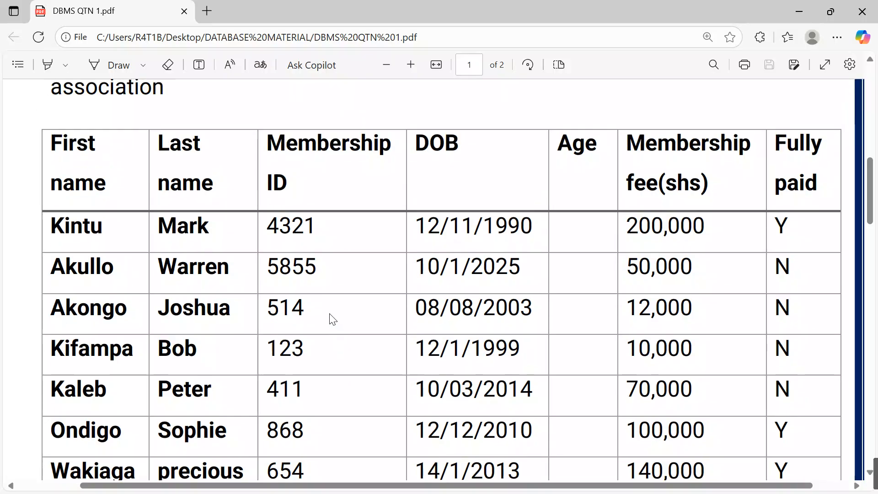
{"action": "scroll", "coordinate": [331, 315], "scroll_direction": "up", "scroll_amount": 2}
{"action": "scroll", "coordinate": [330, 313], "scroll_direction": "down", "scroll_amount": 4}
{"action": "scroll", "coordinate": [330, 314], "scroll_direction": "up", "scroll_amount": 3}
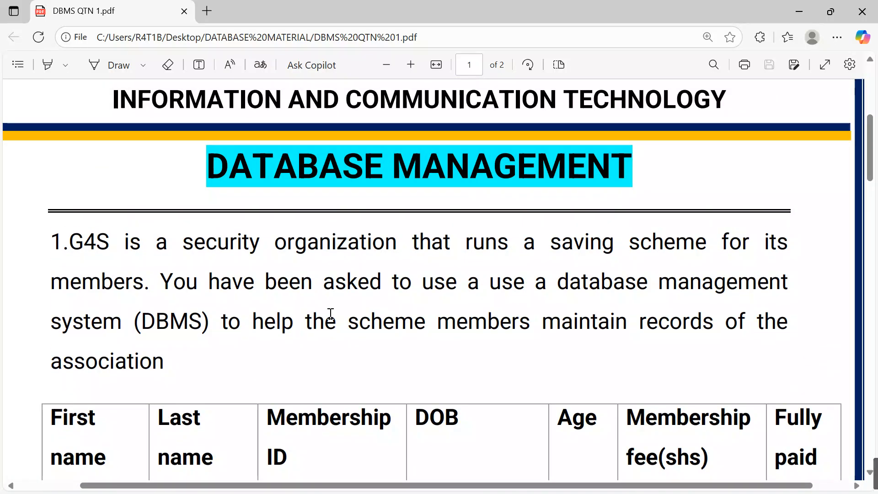
{"action": "scroll", "coordinate": [331, 316], "scroll_direction": "down", "scroll_amount": 3}
{"action": "scroll", "coordinate": [333, 316], "scroll_direction": "up", "scroll_amount": 3}
Create a new folder on the desktop and name it with the candidate's full name in capitals followed by 006.
{"action": "left_click", "coordinate": [796, 12]}
{"action": "right_click", "coordinate": [653, 36]}
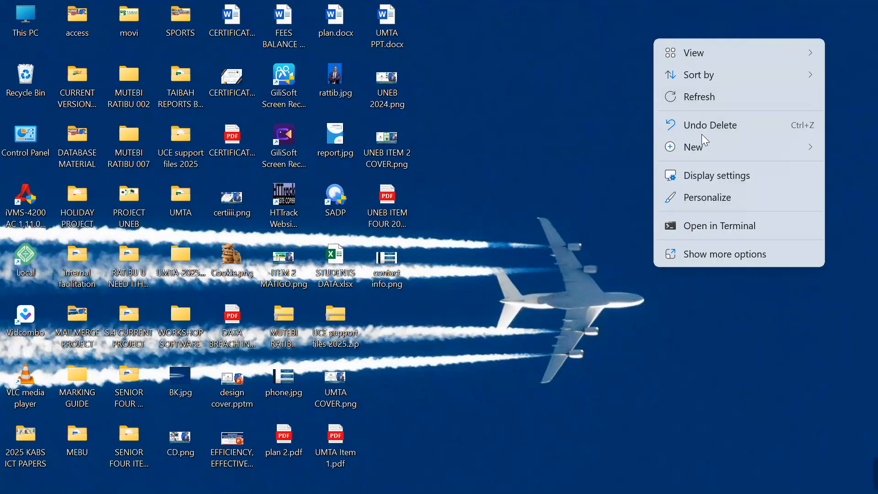
{"action": "mouse_move", "coordinate": [701, 149]}
{"action": "left_click", "coordinate": [566, 148]}
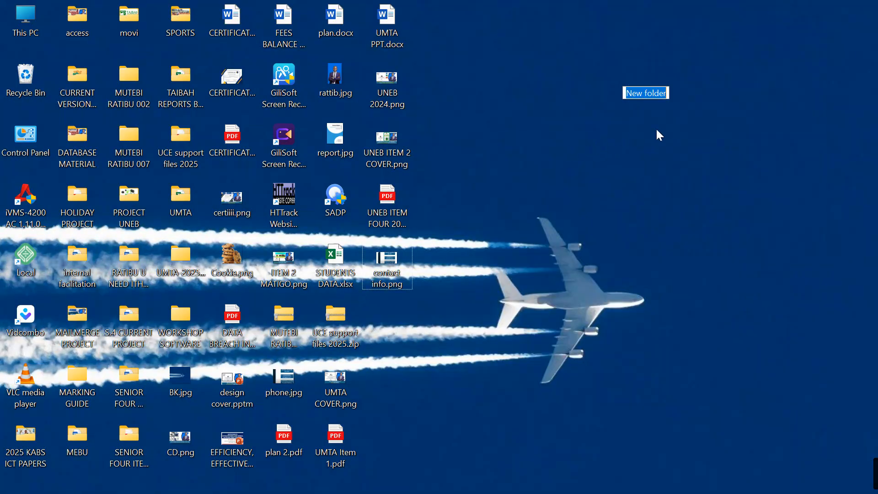
{"action": "key", "text": "BackSpace"}
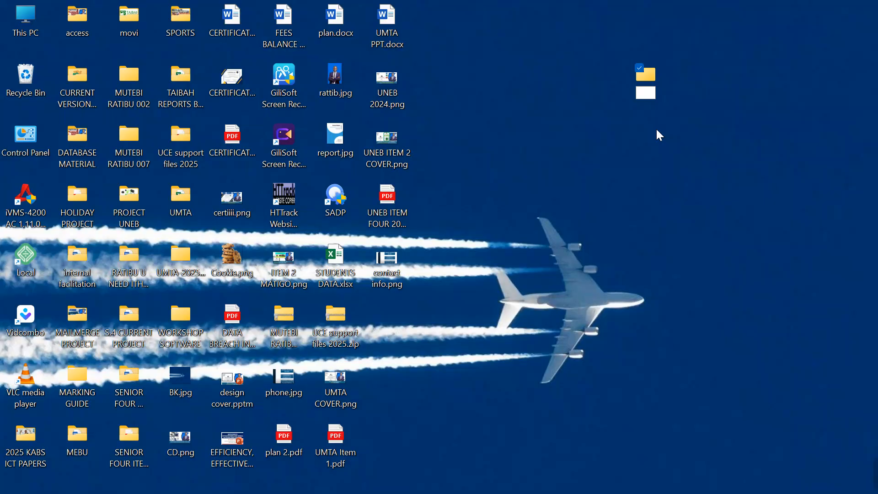
{"action": "type", "text": "mutebu"}
{"action": "key", "text": "BackSpace"}
{"action": "key", "text": "BackSpace"}
{"action": "key", "text": "BackSpace"}
{"action": "key", "text": "BackSpace"}
{"action": "key", "text": "BackSpace"}
{"action": "key", "text": "BackSpace"}
{"action": "type", "text": "MUTEBI EA"}
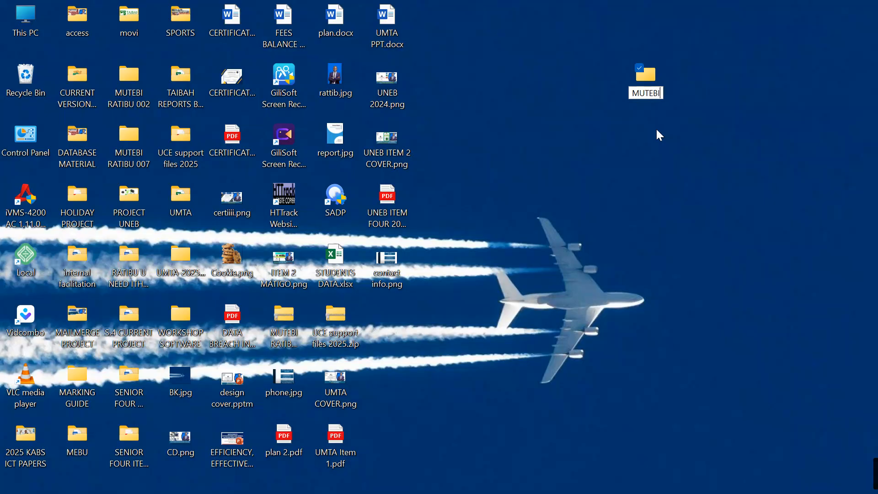
{"action": "key", "text": "BackSpace"}
{"action": "key", "text": "BackSpace"}
{"action": "type", "text": "RATIBU "}
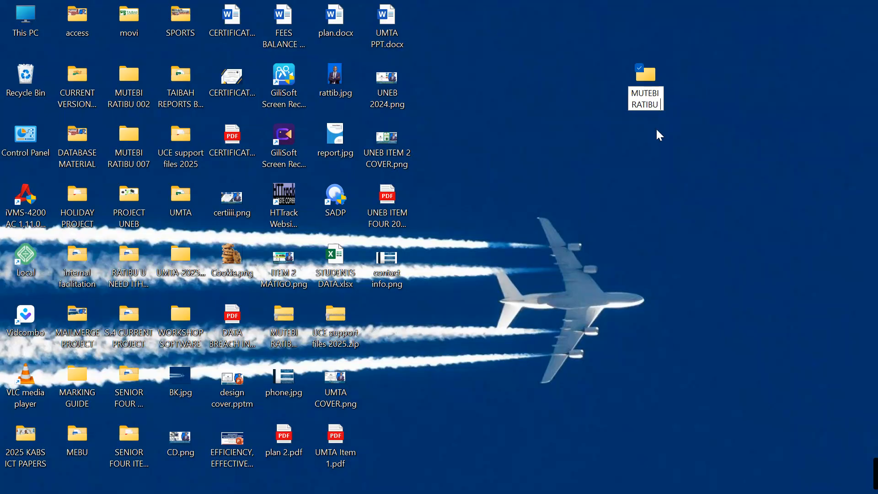
{"action": "type", "text": "006"}
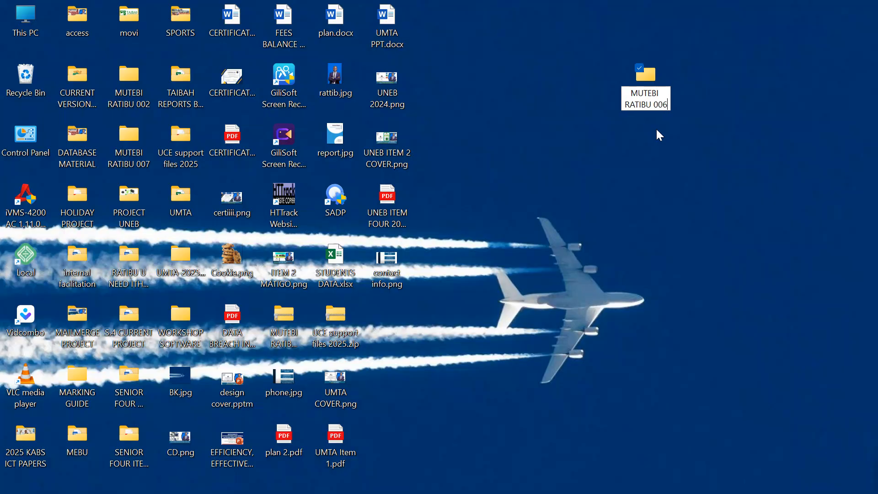
{"action": "left_click", "coordinate": [651, 75]}
Open the new desktop folder and create a Microsoft Access database file in it named G4S.accdb.
{"action": "double_click", "coordinate": [647, 72]}
{"action": "left_click", "coordinate": [689, 81]}
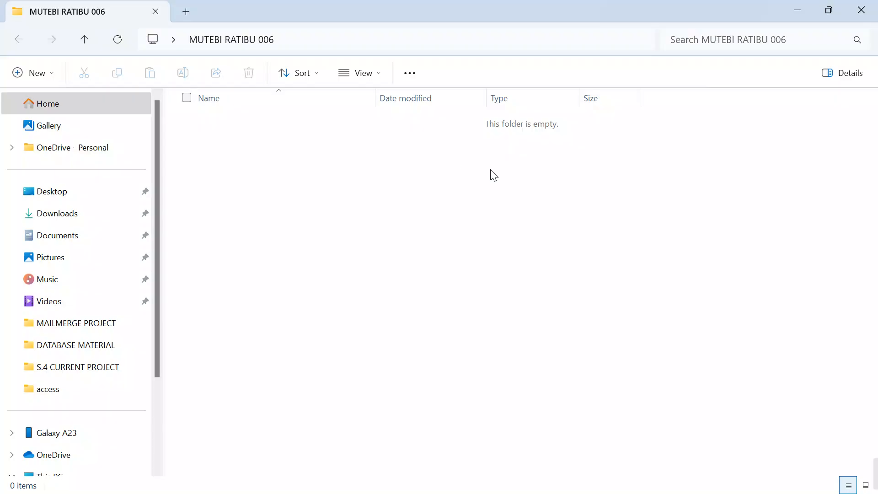
{"action": "right_click", "coordinate": [298, 160]}
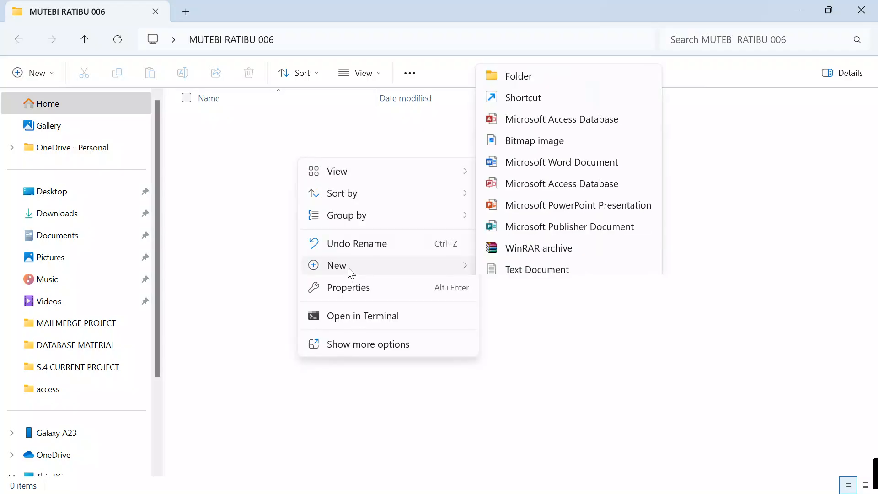
{"action": "left_click", "coordinate": [271, 209]}
{"action": "right_click", "coordinate": [346, 171]}
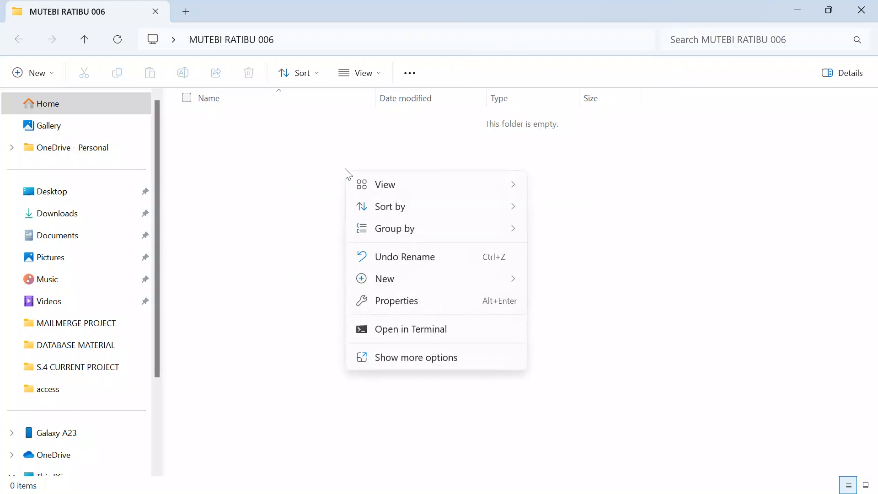
{"action": "mouse_move", "coordinate": [399, 281]}
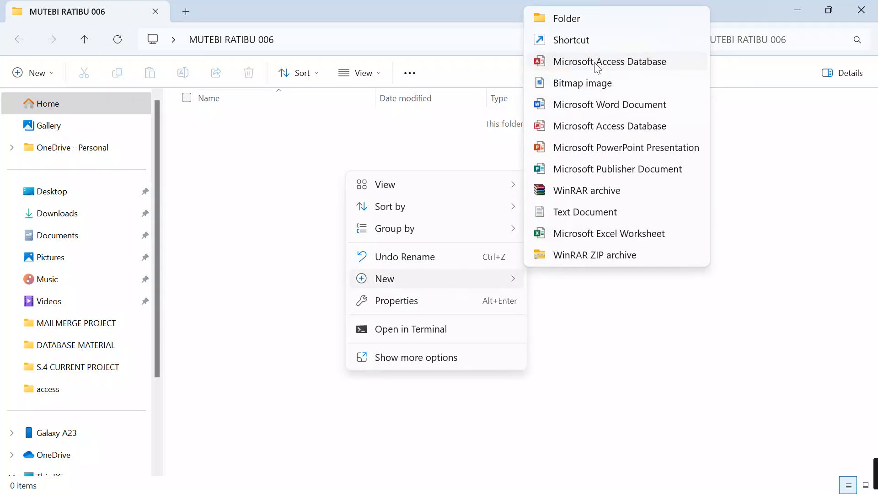
{"action": "left_click", "coordinate": [596, 67]}
{"action": "key", "text": "BackSpace"}
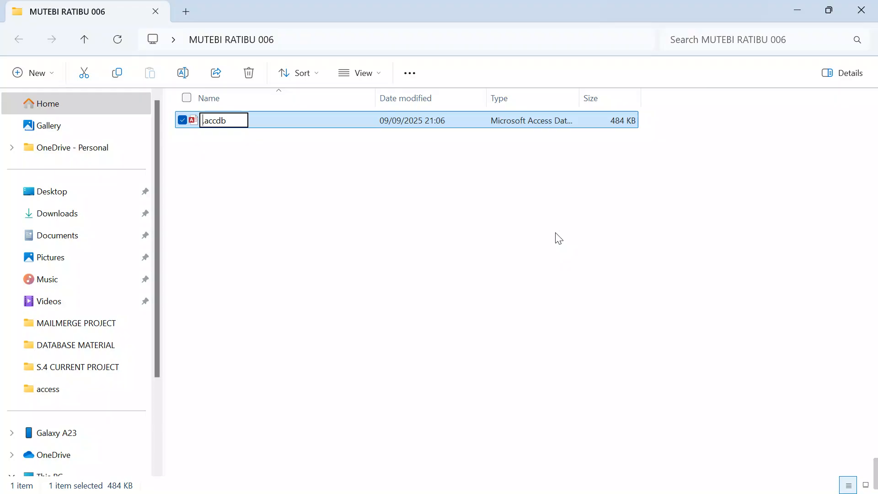
{"action": "type", "text": "G4S"}
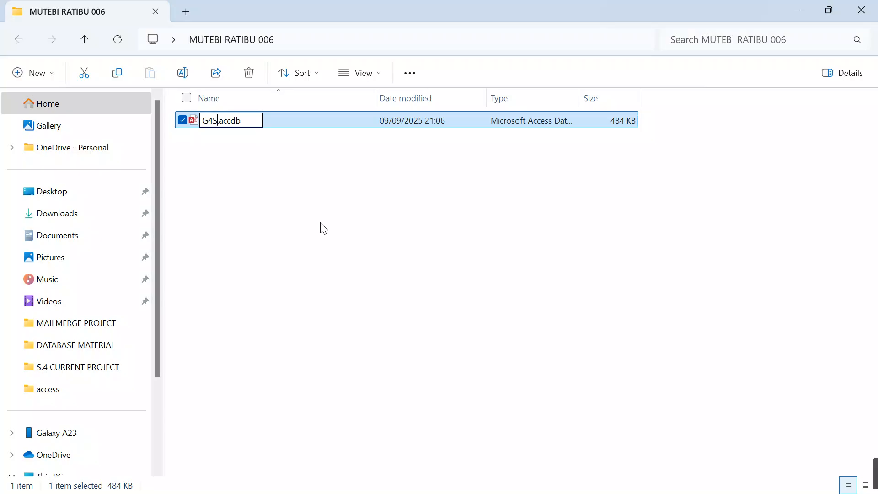
{"action": "key", "text": "Return"}
{"action": "left_click", "coordinate": [332, 260]}
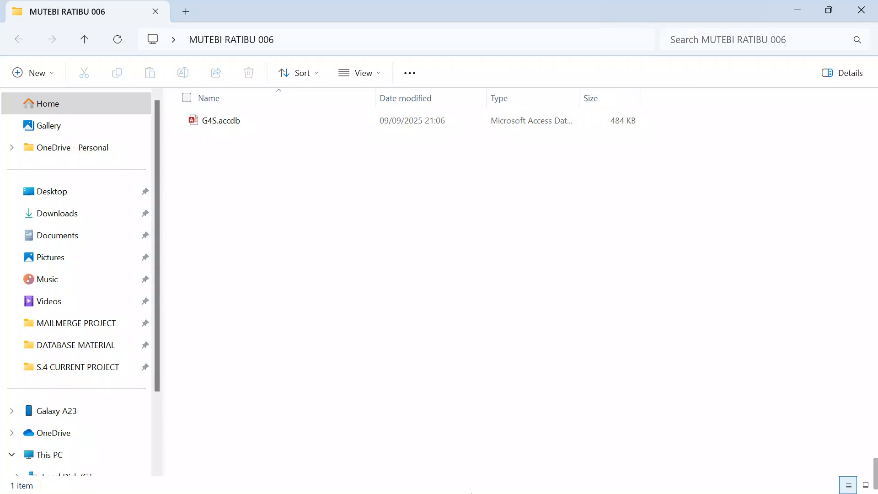
Recheck task (a) in the DBMS QTN 1 PDF, then open the G4S.accdb database from the folder and enable its content.
{"action": "left_click", "coordinate": [387, 477]}
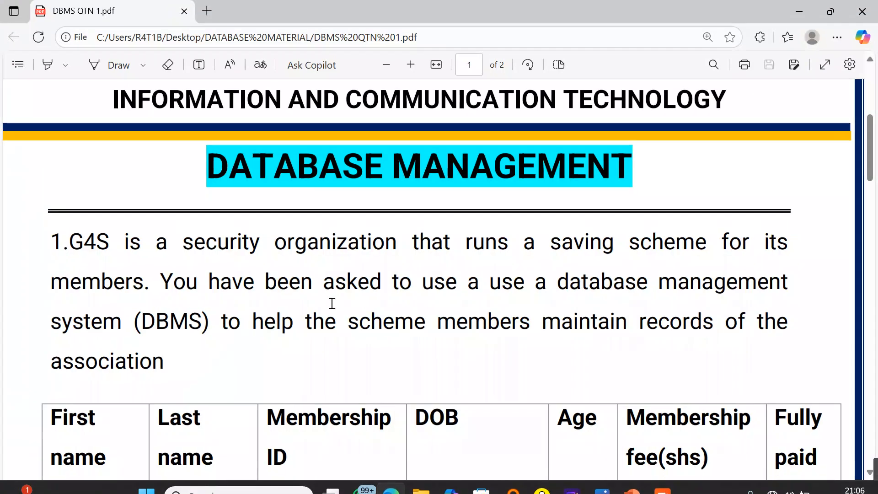
{"action": "left_click_drag", "start_coordinate": [871, 178], "coordinate": [875, 312]}
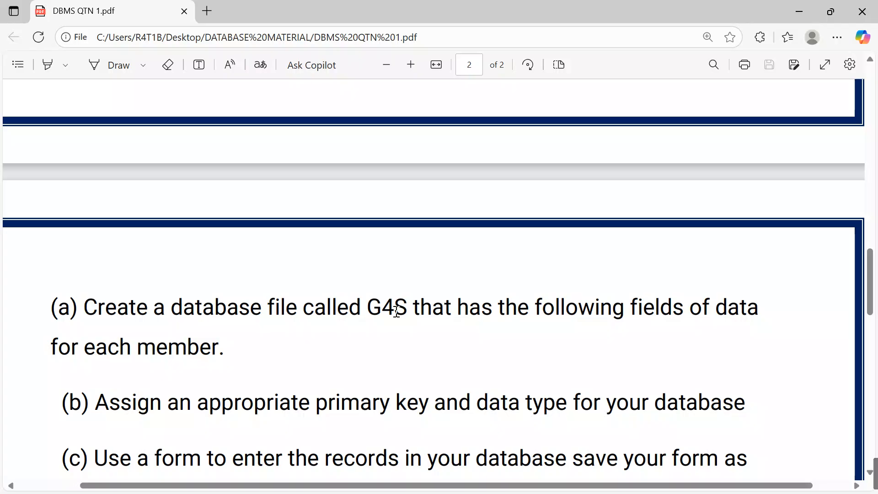
{"action": "left_click", "coordinate": [810, 6]}
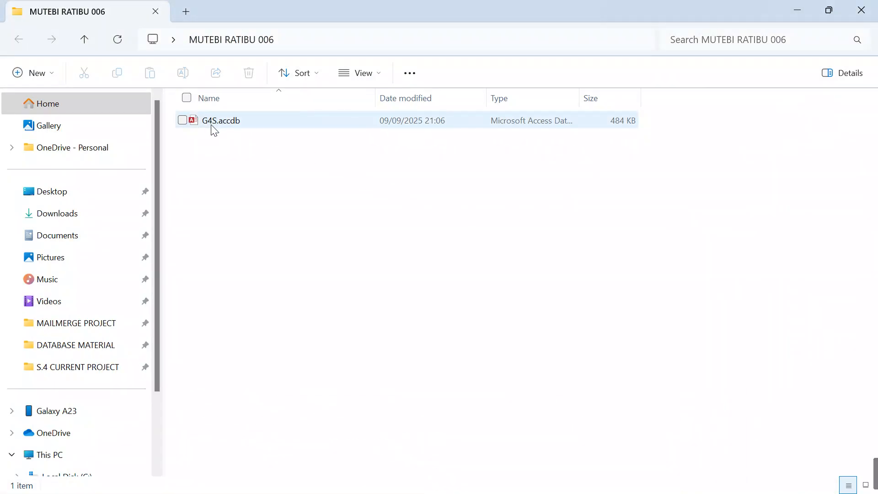
{"action": "double_click", "coordinate": [212, 126]}
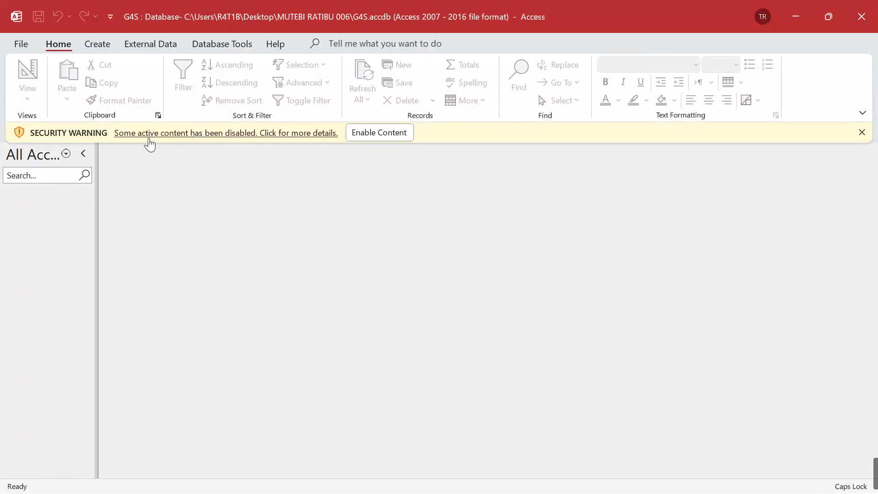
{"action": "left_click", "coordinate": [379, 133]}
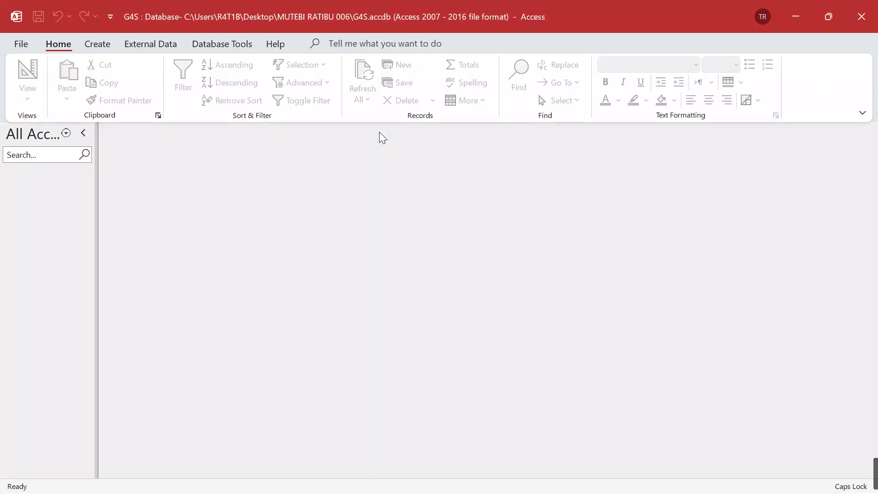
Switch back to the question PDF and examine the column headings and records of the member table on page 1.
{"action": "left_click", "coordinate": [797, 15]}
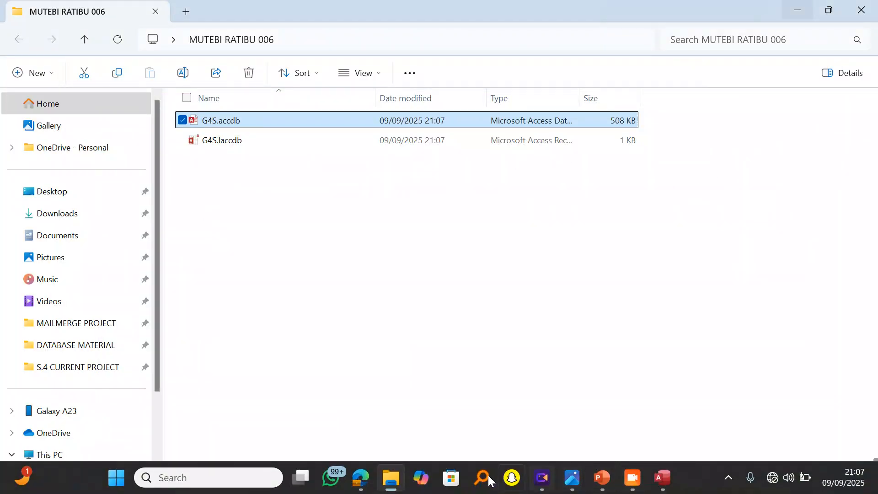
{"action": "left_click", "coordinate": [362, 478]}
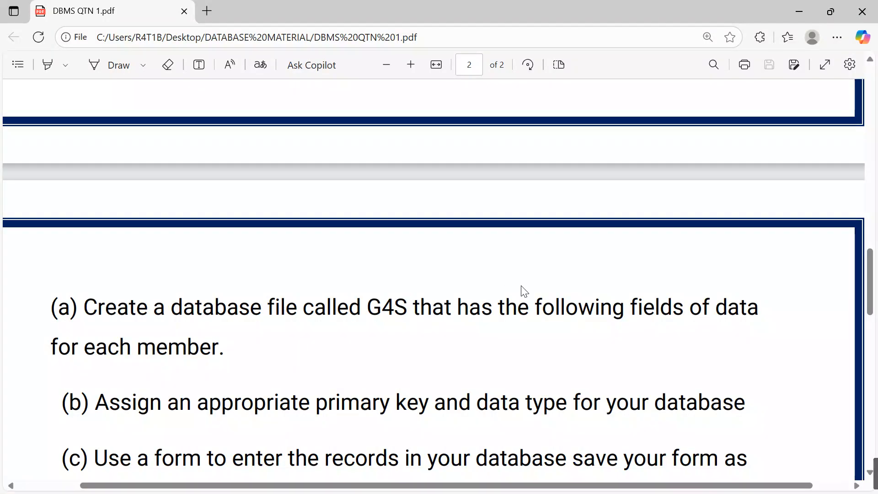
{"action": "left_click_drag", "start_coordinate": [871, 289], "coordinate": [877, 207]}
{"action": "scroll", "coordinate": [177, 274], "scroll_direction": "down", "scroll_amount": 1}
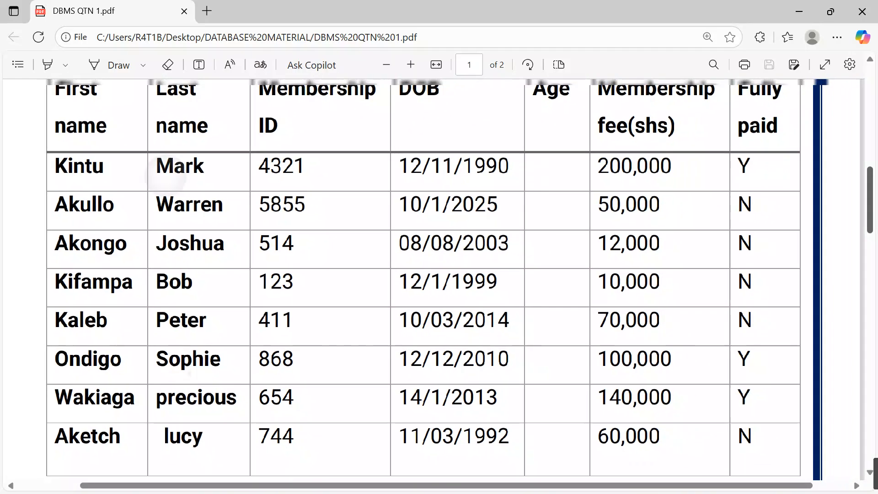
{"action": "scroll", "coordinate": [439, 274], "scroll_direction": "down", "scroll_amount": 3}
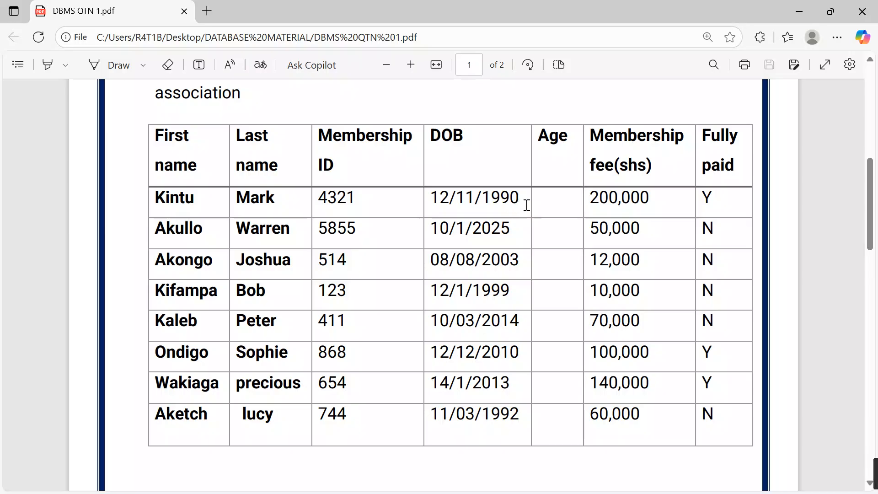
{"action": "left_click", "coordinate": [799, 10]}
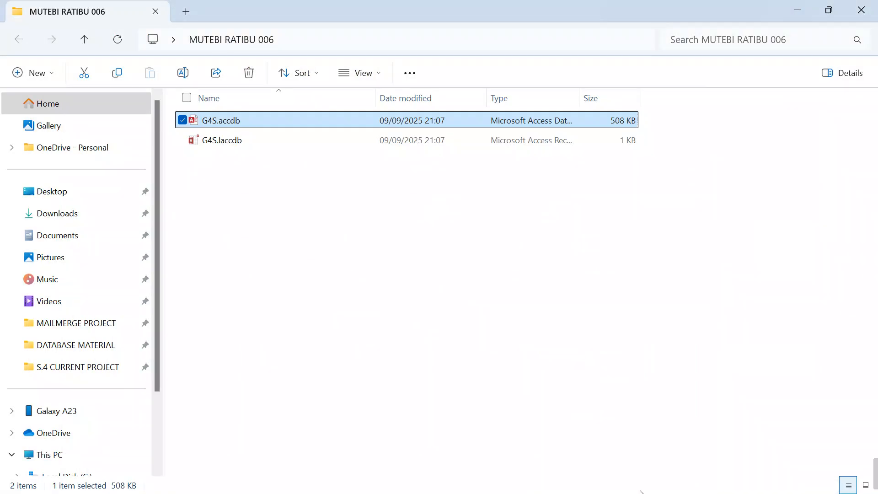
Return to Access, create a new table and save it as G4S TABLE to open it in Design view.
{"action": "left_click", "coordinate": [663, 475]}
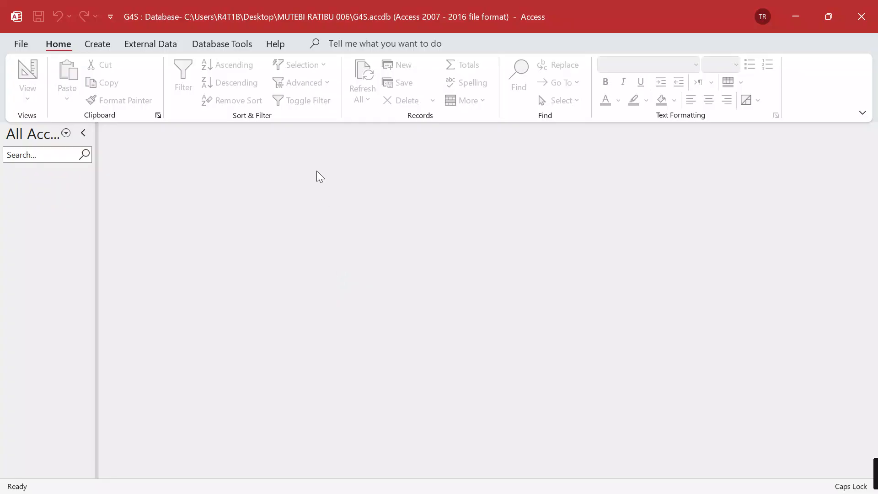
{"action": "left_click", "coordinate": [98, 43]}
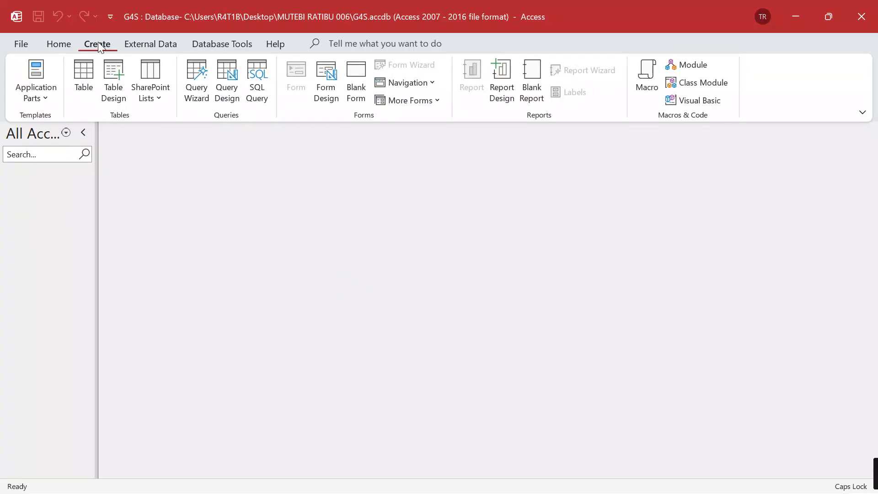
{"action": "left_click", "coordinate": [85, 73]}
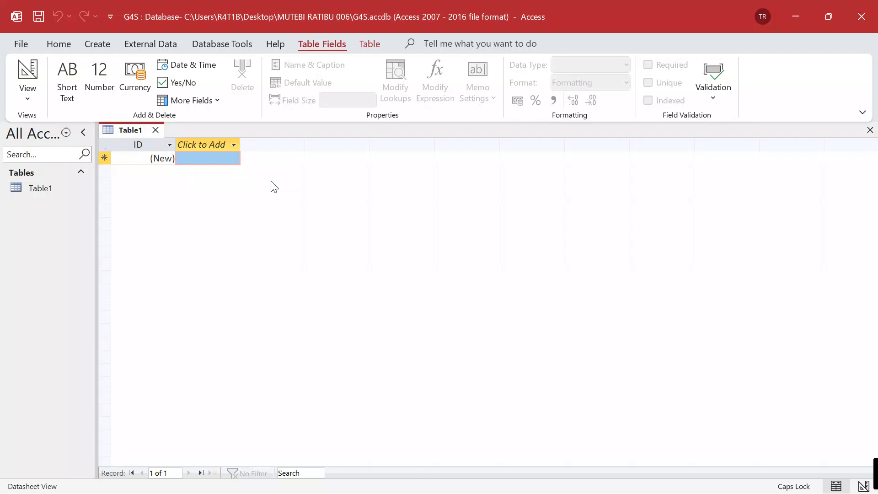
{"action": "left_click", "coordinate": [28, 70]}
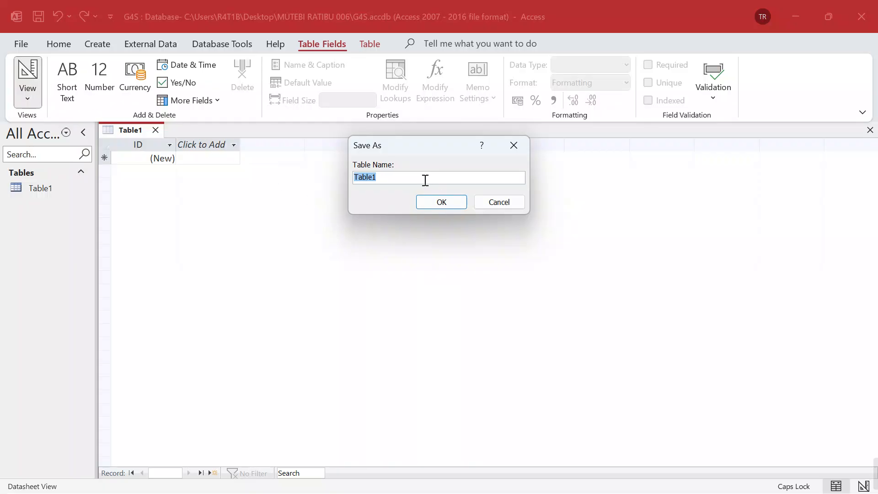
{"action": "key", "text": "BackSpace"}
{"action": "type", "text": "G4S TABLE"}
{"action": "left_click", "coordinate": [441, 202]}
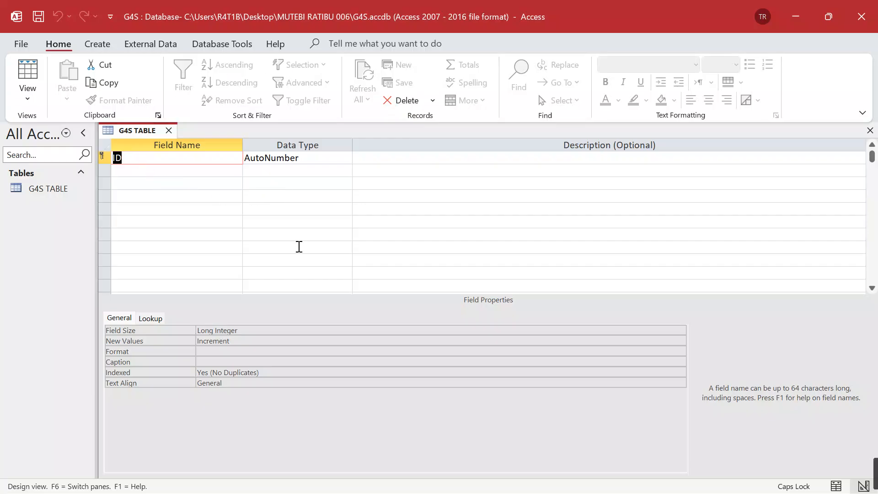
Check the first column of the member table in the question PDF and remove the primary key from the ID field.
{"action": "left_click", "coordinate": [365, 480]}
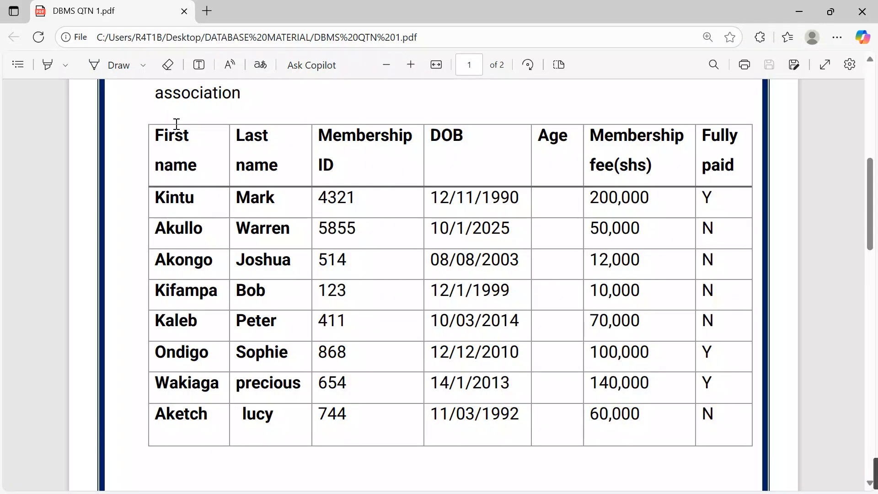
{"action": "left_click", "coordinate": [799, 12]}
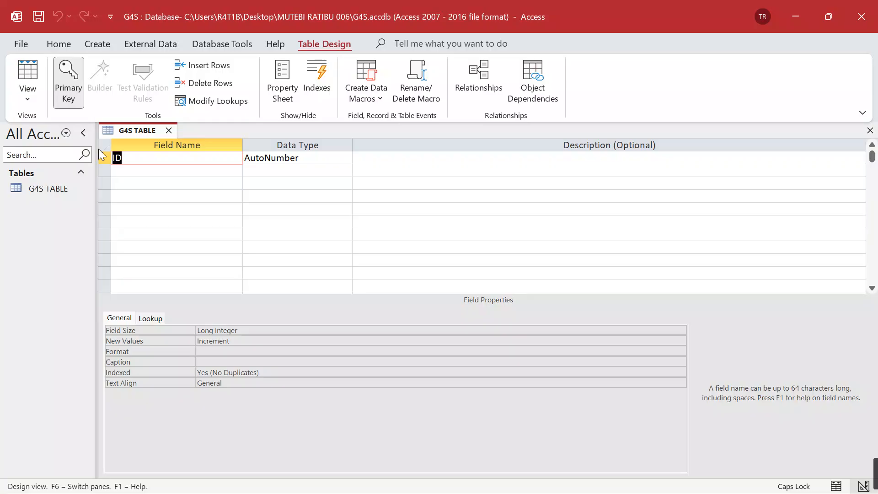
{"action": "left_click", "coordinate": [69, 74]}
Rename the ID field as First Name and set its data type to Short Text.
{"action": "left_click", "coordinate": [140, 159]}
{"action": "key", "text": "BackSpace"}
{"action": "key", "text": "BackSpace"}
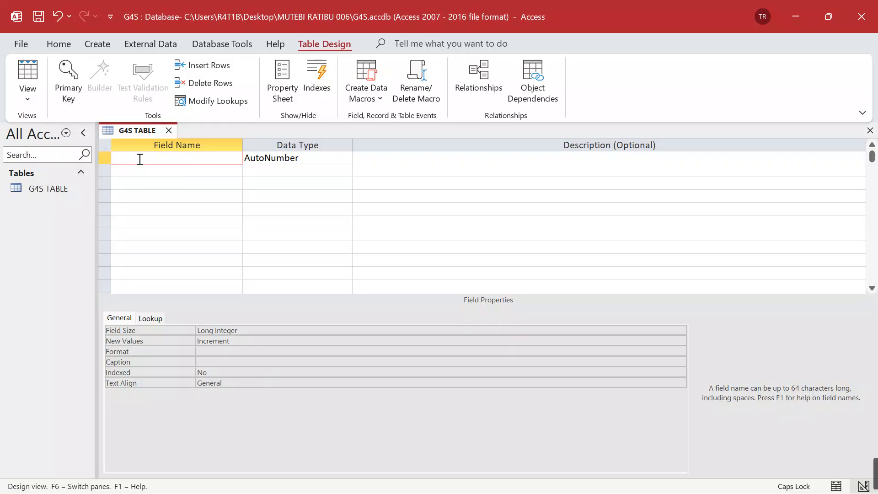
{"action": "type", "text": "First Name"}
{"action": "left_click", "coordinate": [309, 158]}
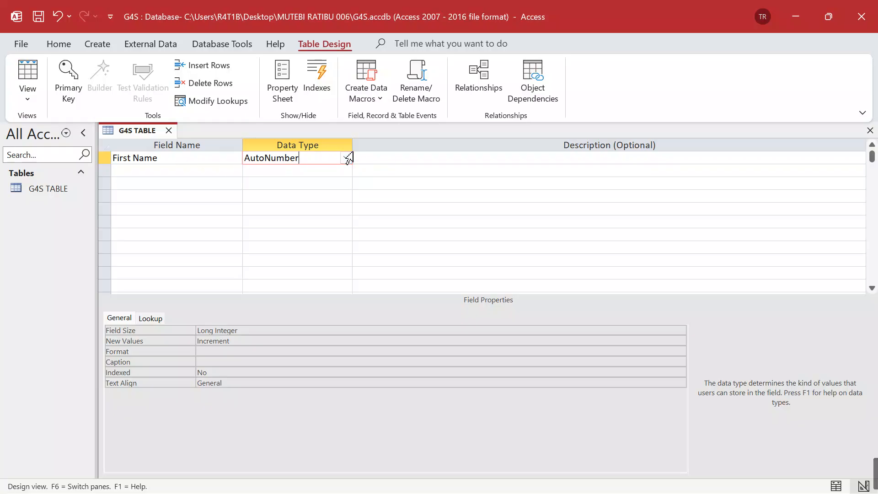
{"action": "left_click", "coordinate": [346, 158]}
{"action": "left_click", "coordinate": [305, 170]}
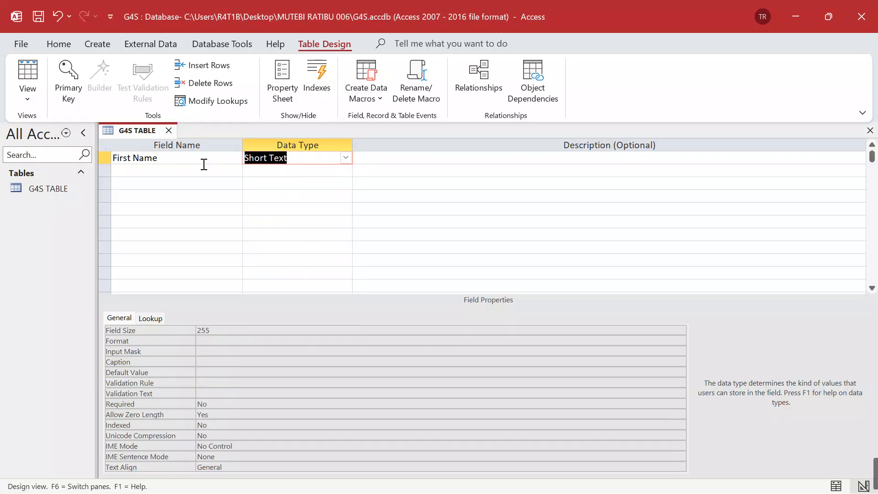
Check the second column in the question PDF and add a Last Name field with the Short Text data type.
{"action": "left_click", "coordinate": [201, 170]}
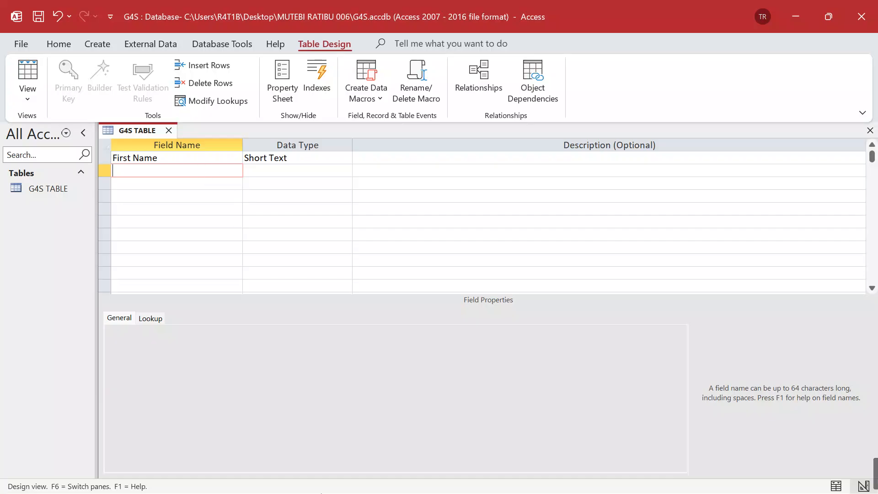
{"action": "left_click", "coordinate": [361, 478]}
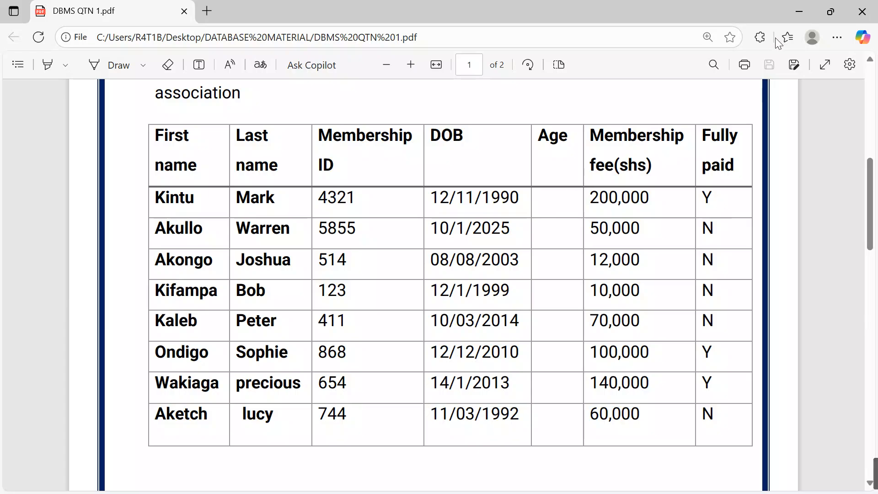
{"action": "left_click", "coordinate": [799, 11]}
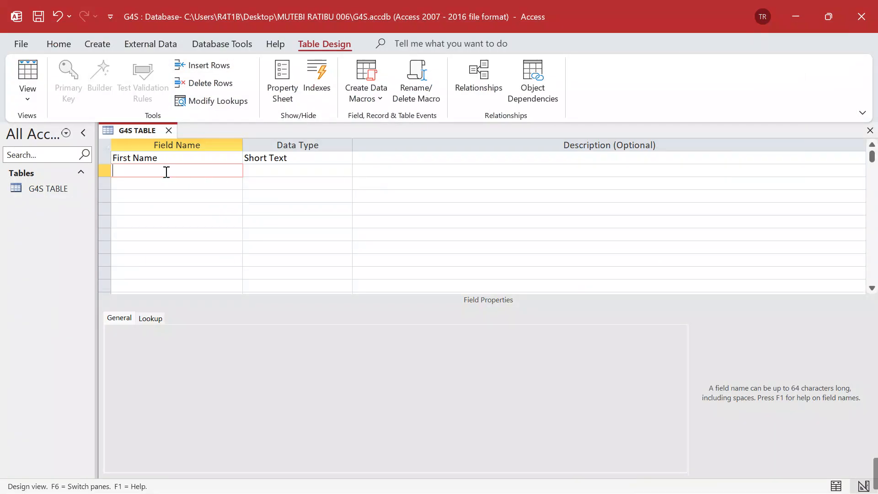
{"action": "type", "text": "Last N"}
{"action": "key", "text": "Caps_Lock"}
{"action": "type", "text": "me"}
{"action": "key", "text": "BackSpace"}
{"action": "key", "text": "BackSpace"}
{"action": "type", "text": "ame"}
{"action": "left_click", "coordinate": [278, 173]}
Add a Membership ID field with the Short Text data type below Last Name.
{"action": "left_click", "coordinate": [200, 183]}
{"action": "type", "text": "Mem"}
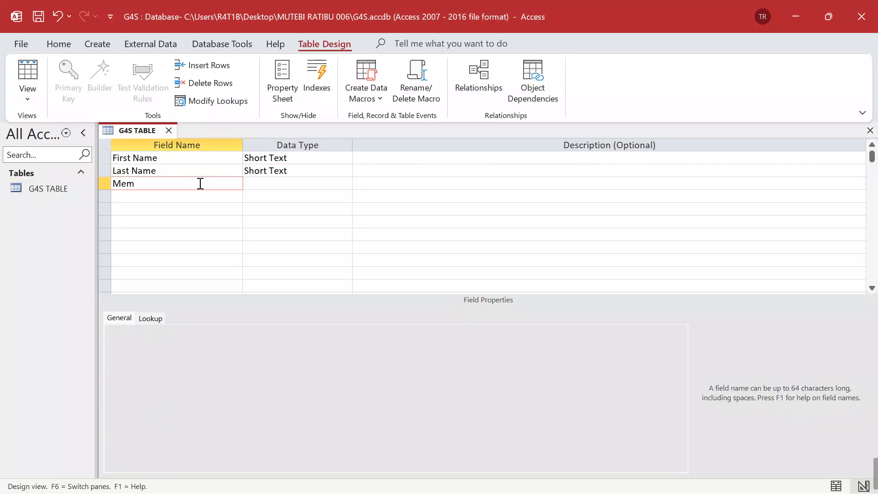
{"action": "type", "text": "bership"}
{"action": "key", "text": "Caps_Lock"}
{"action": "type", "text": "ID"}
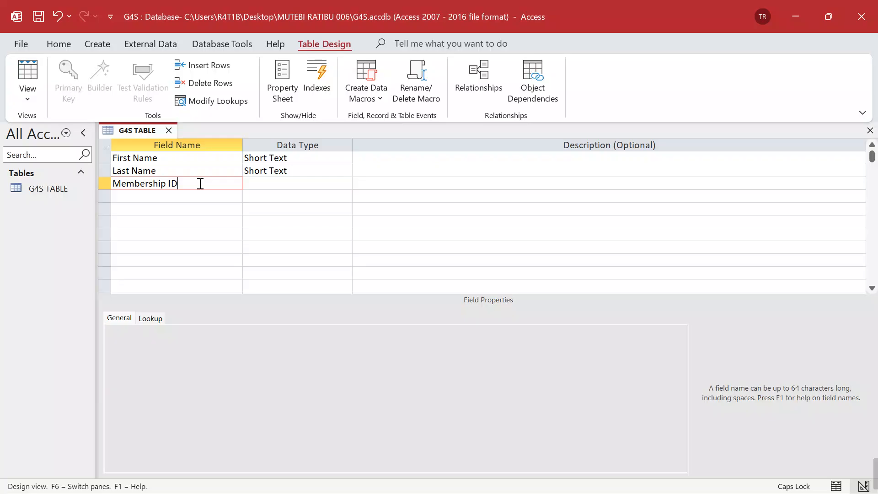
{"action": "left_click", "coordinate": [286, 183]}
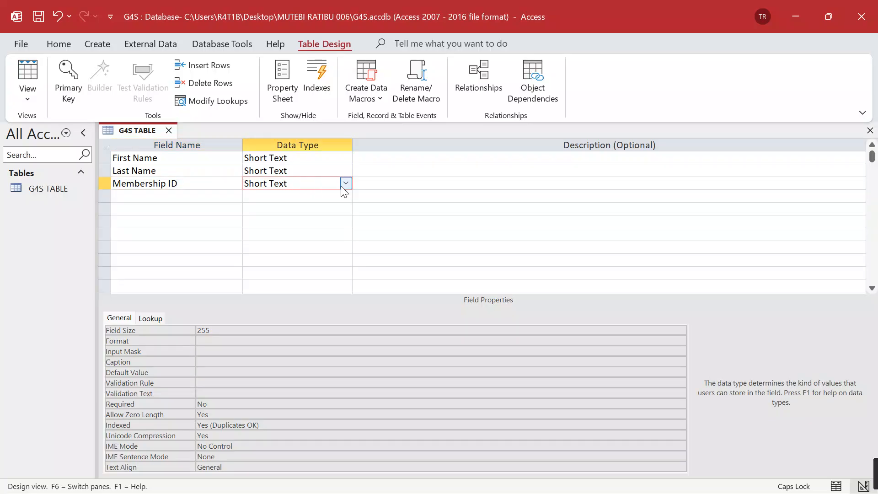
Add a DOB field below Membership ID and set its data type to Date/Time.
{"action": "left_click", "coordinate": [151, 195]}
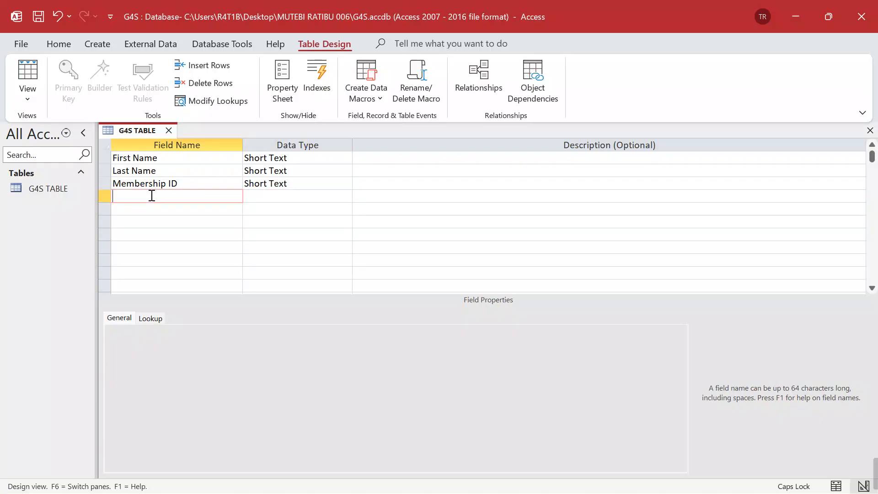
{"action": "key", "text": "Caps_Lock"}
{"action": "key", "text": "Caps_Lock"}
{"action": "type", "text": "DOB"}
{"action": "left_click", "coordinate": [257, 197]}
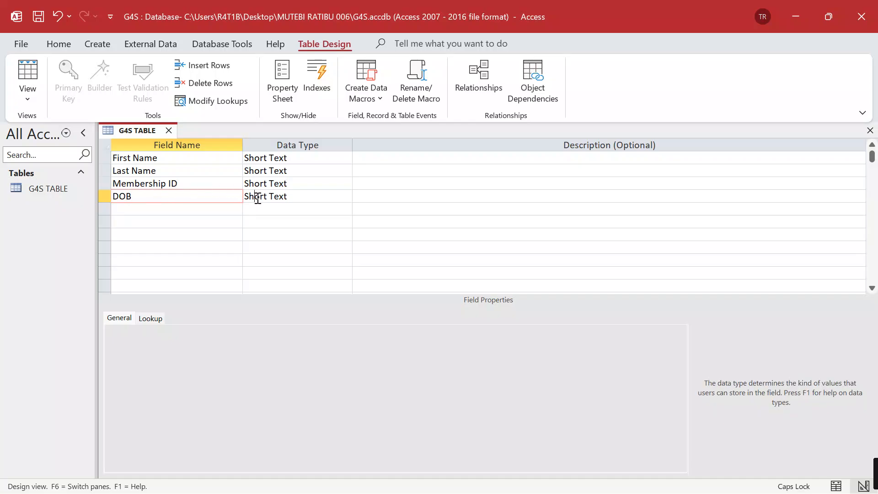
{"action": "left_click", "coordinate": [345, 199]}
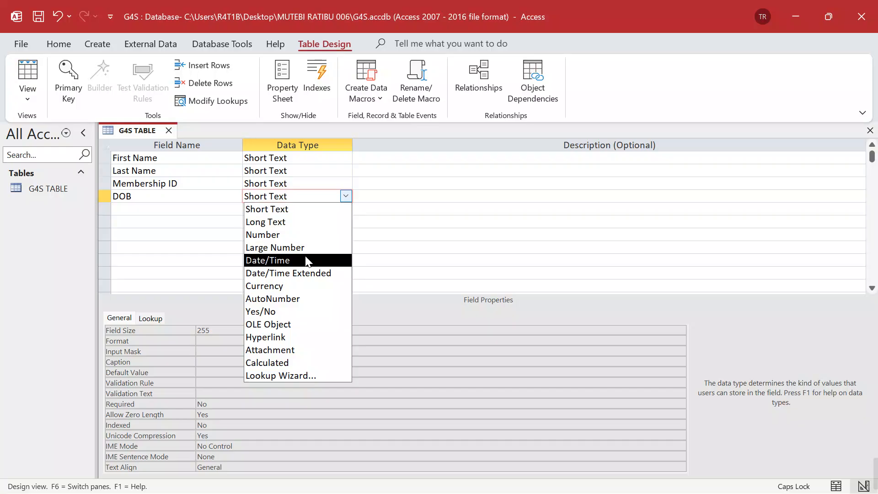
{"action": "left_click", "coordinate": [293, 264]}
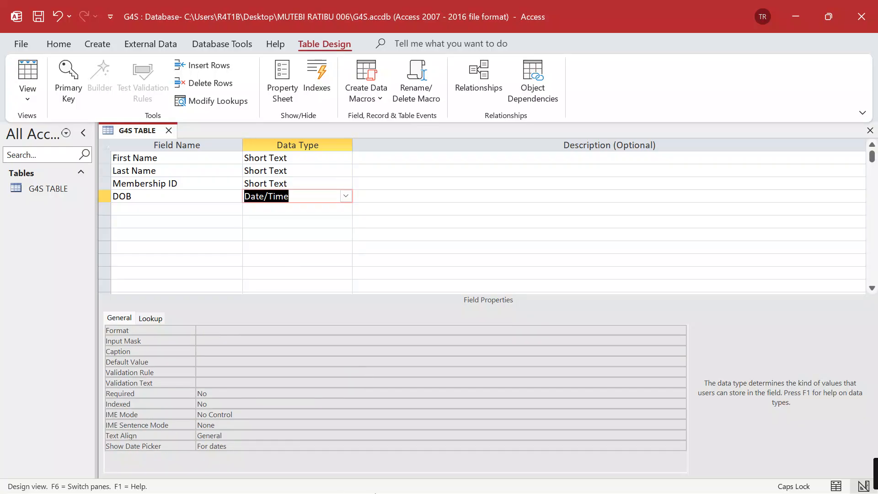
Check how the dates are written in the question PDF and set the DOB field's format to Short Date.
{"action": "left_click", "coordinate": [360, 478]}
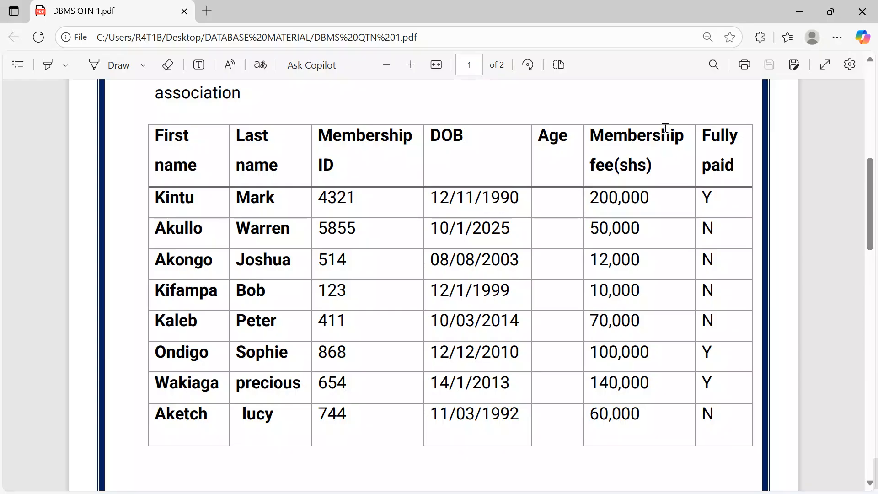
{"action": "left_click", "coordinate": [796, 11]}
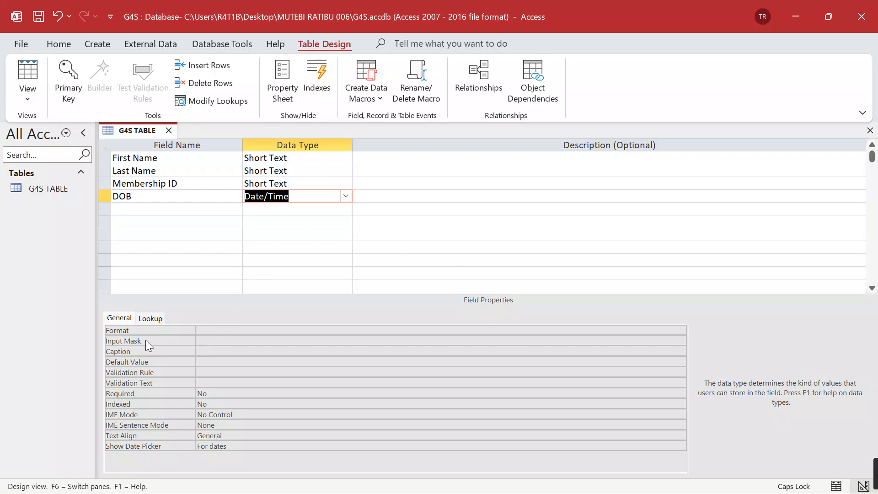
{"action": "left_click", "coordinate": [213, 331]}
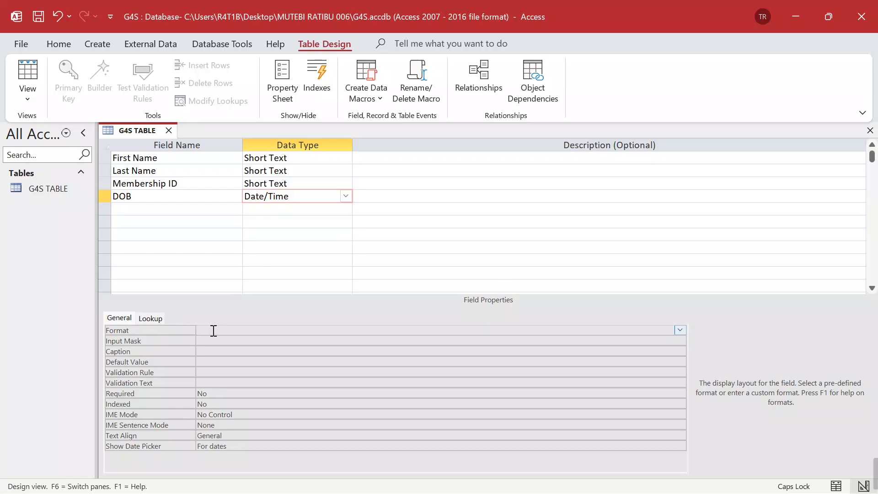
{"action": "left_click", "coordinate": [679, 329]}
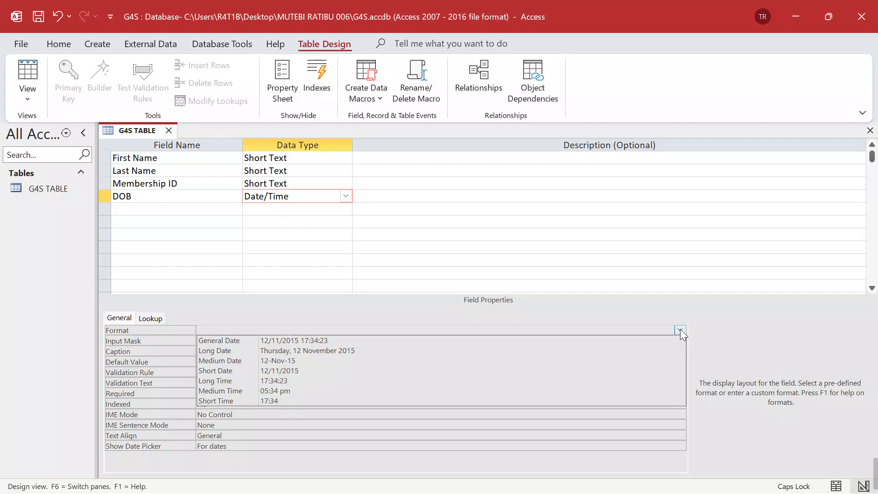
{"action": "left_click", "coordinate": [299, 371]}
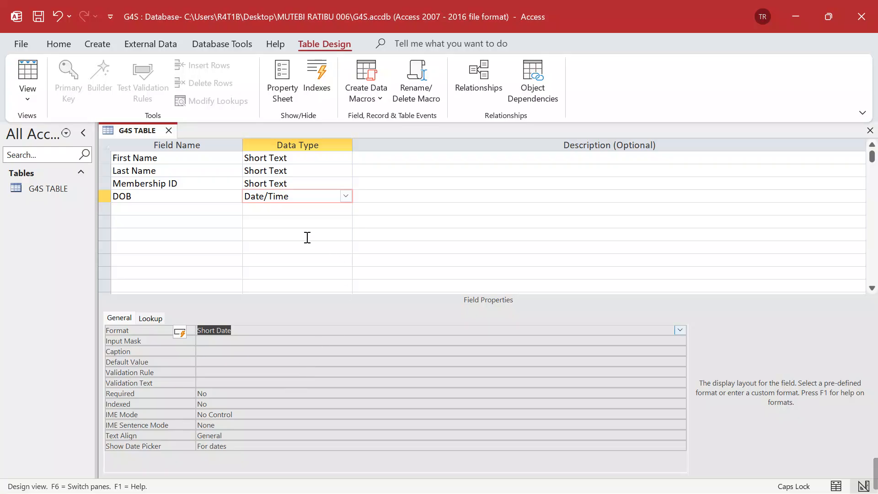
Add an Age field below DOB and set its data type to Number.
{"action": "left_click", "coordinate": [291, 207]}
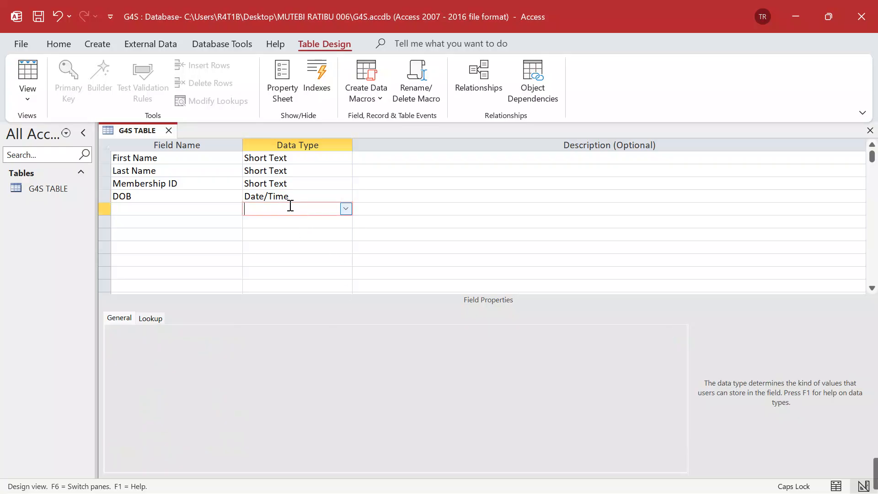
{"action": "left_click", "coordinate": [194, 208]}
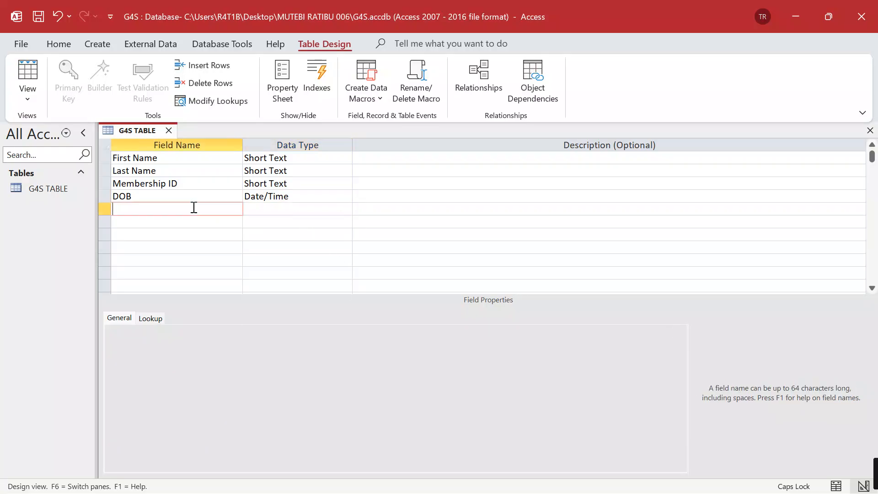
{"action": "left_click", "coordinate": [301, 196]}
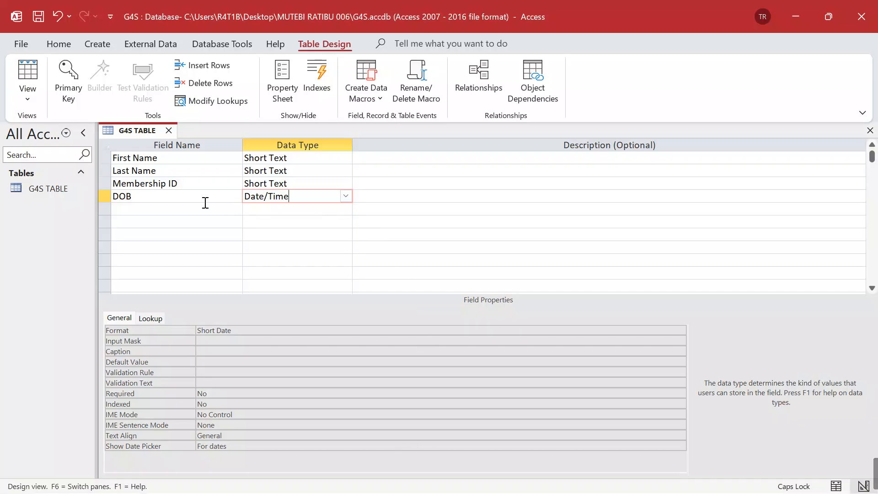
{"action": "left_click", "coordinate": [186, 206]}
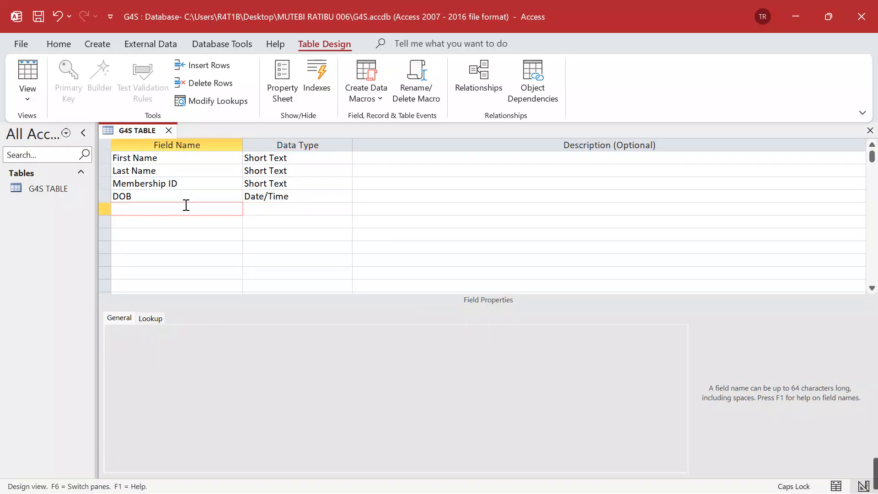
{"action": "type", "text": "A"}
{"action": "key", "text": "Caps_Lock"}
{"action": "type", "text": "ge"}
{"action": "left_click", "coordinate": [267, 209]}
{"action": "left_click", "coordinate": [351, 209]}
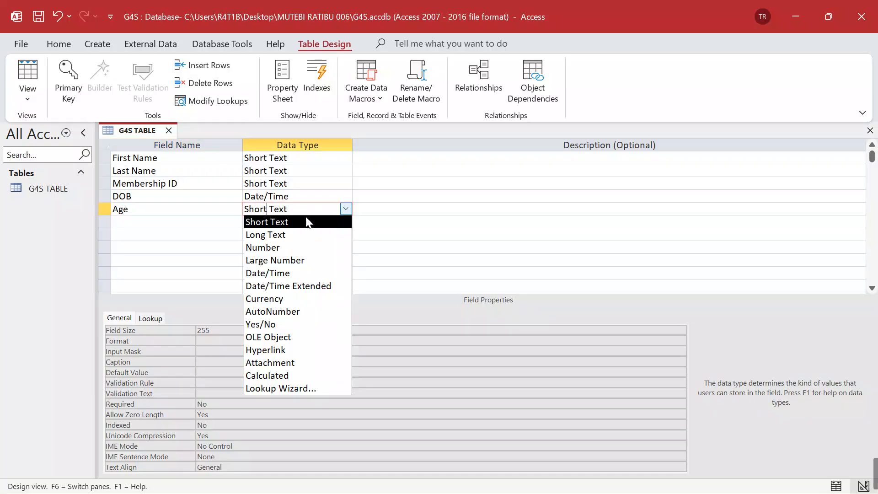
{"action": "left_click", "coordinate": [307, 246]}
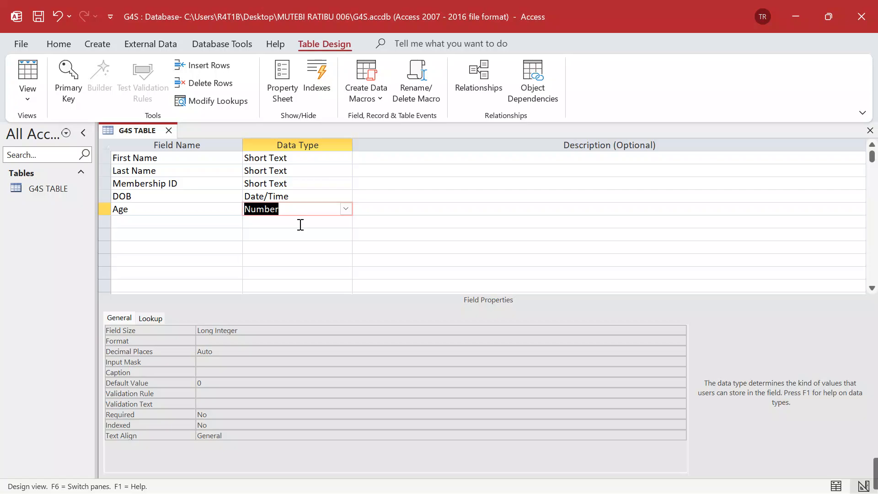
Check the next column in the question PDF and add a field named Membership Fee (shs) below Age.
{"action": "left_click", "coordinate": [183, 221]}
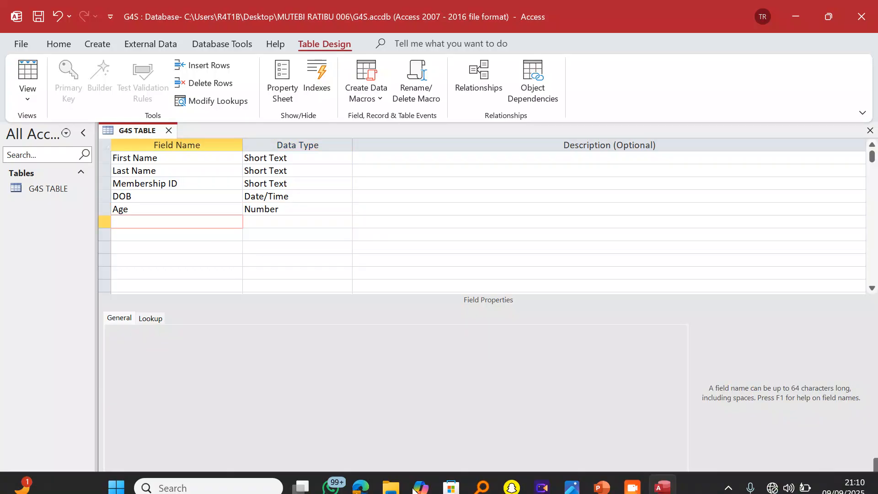
{"action": "left_click", "coordinate": [355, 480]}
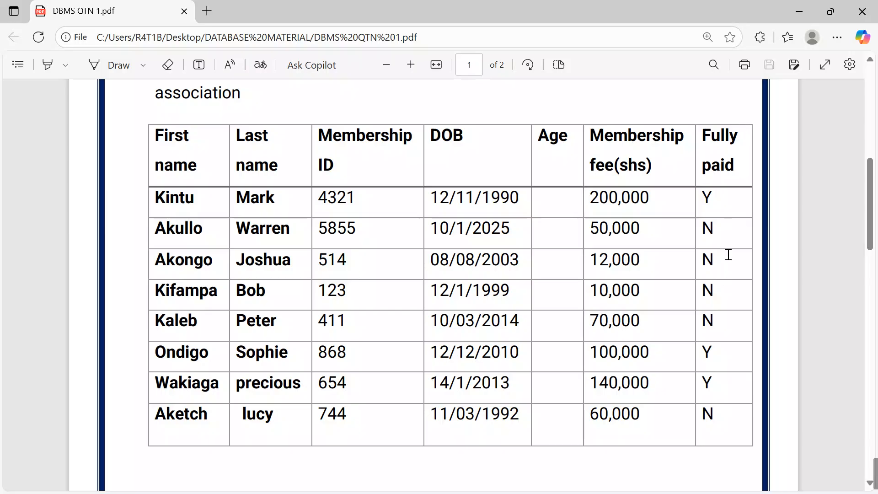
{"action": "left_click", "coordinate": [799, 11]}
{"action": "key", "text": "Caps_Lock"}
{"action": "type", "text": "M"}
{"action": "key", "text": "Caps_Lock"}
{"action": "type", "text": "emb"}
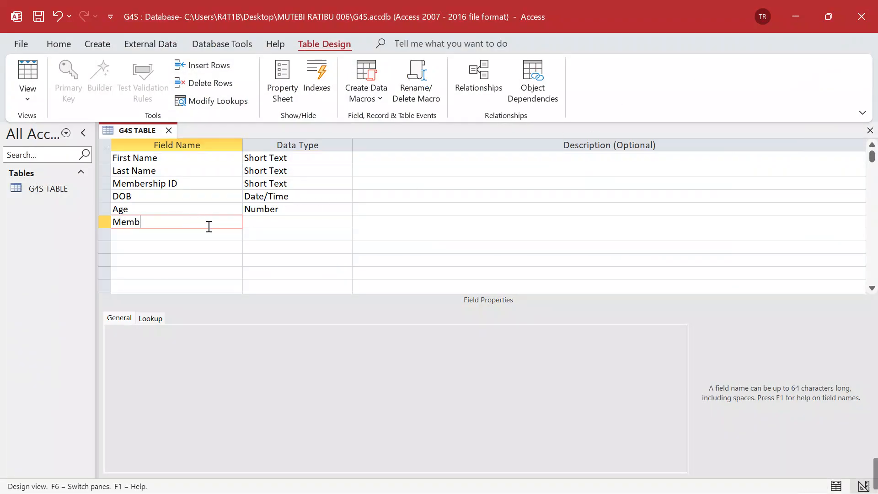
{"action": "type", "text": "ership"}
{"action": "key", "text": "Caps_Lock"}
{"action": "type", "text": "F"}
{"action": "key", "text": "Caps_Lock"}
{"action": "type", "text": "e"}
{"action": "key", "text": "Caps_Lock"}
{"action": "key", "text": "Caps_Lock"}
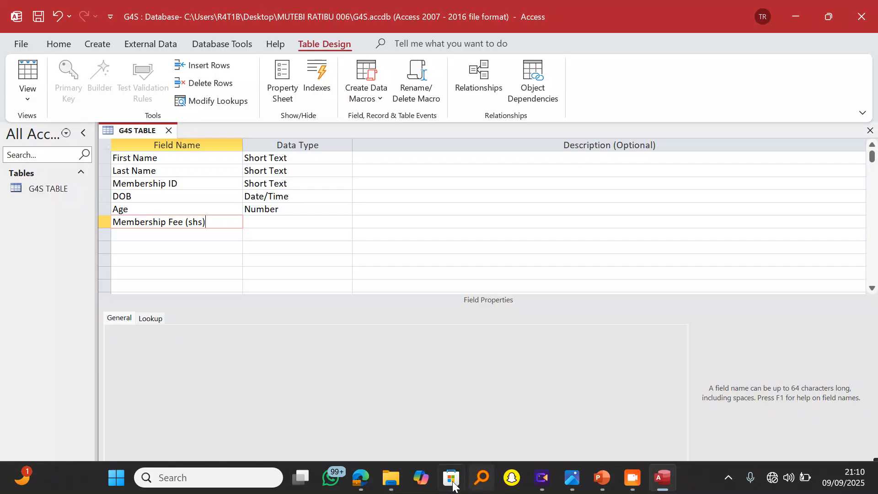
Check the fee values in the question PDF and set the Membership Fee (shs) field's data type to Number.
{"action": "left_click", "coordinate": [360, 477]}
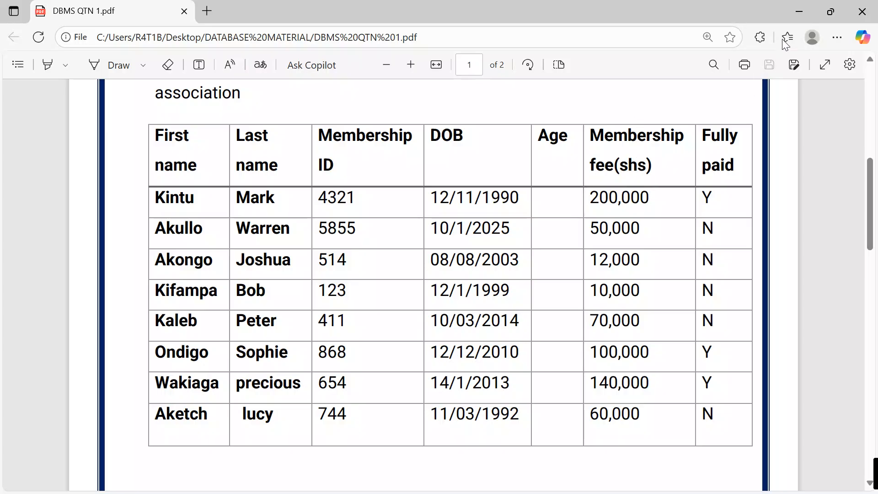
{"action": "left_click", "coordinate": [798, 13]}
{"action": "left_click", "coordinate": [309, 222]}
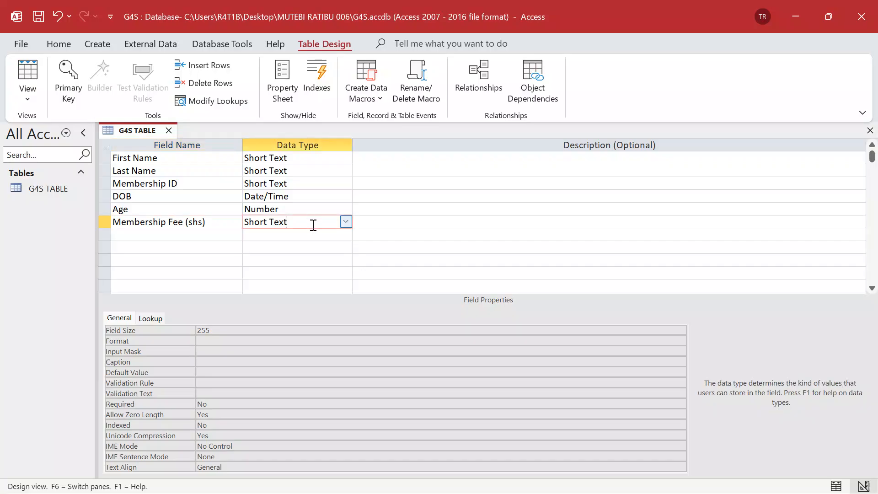
{"action": "left_click", "coordinate": [346, 222]}
{"action": "left_click", "coordinate": [320, 261]}
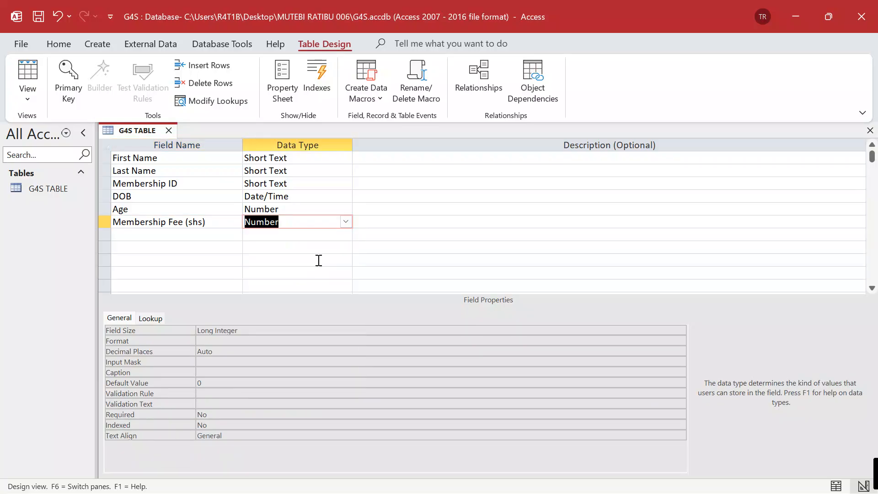
Add a Fully Paid field with the Short Text data type and check its values against the question PDF.
{"action": "left_click", "coordinate": [224, 236]}
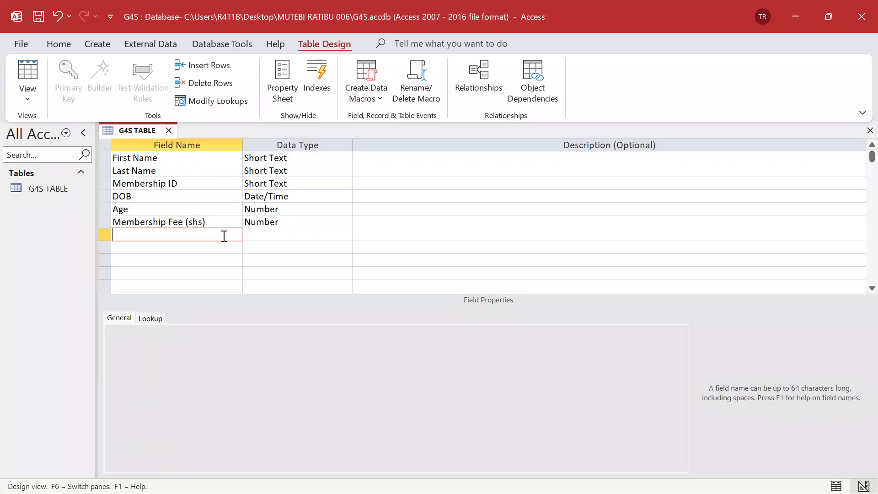
{"action": "key", "text": "Caps_Lock"}
{"action": "type", "text": "F"}
{"action": "key", "text": "Caps_Lock"}
{"action": "type", "text": "ully"}
{"action": "key", "text": "Caps_Lock"}
{"action": "type", "text": "P"}
{"action": "key", "text": "Caps_Lock"}
{"action": "type", "text": "au"}
{"action": "left_click", "coordinate": [267, 234]}
{"action": "left_click", "coordinate": [366, 476]}
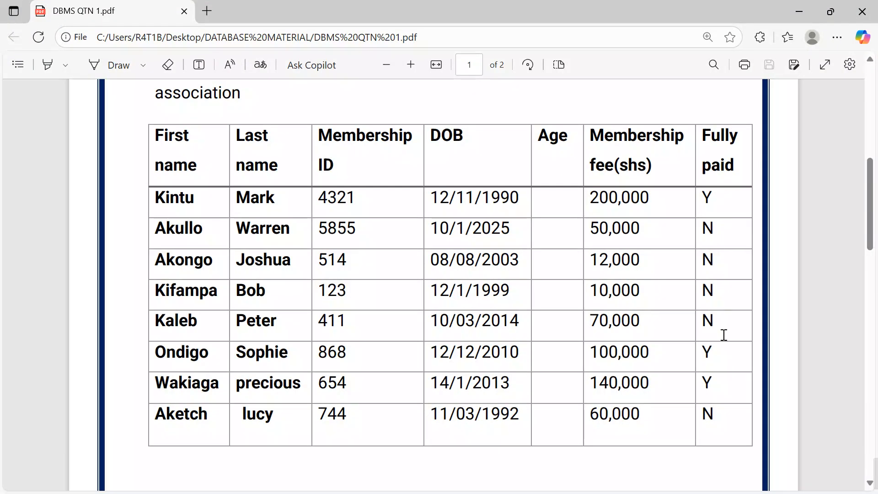
{"action": "left_click", "coordinate": [795, 11]}
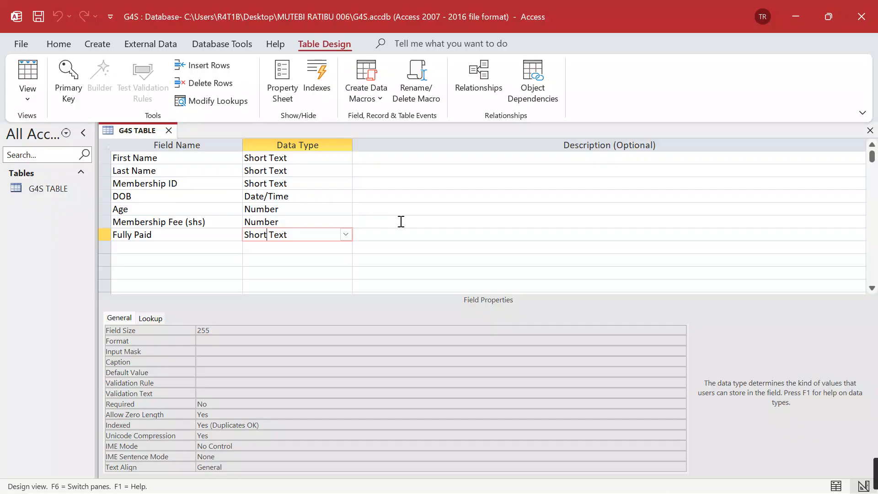
Show the table in Datasheet view and fit the Membership ID and Membership Fee (shs) columns to their headings.
{"action": "left_click", "coordinate": [29, 68]}
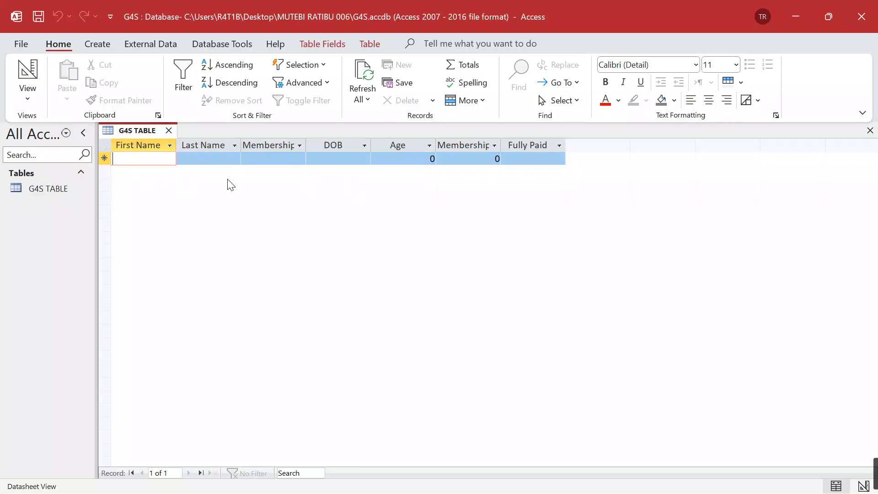
{"action": "double_click", "coordinate": [306, 144]}
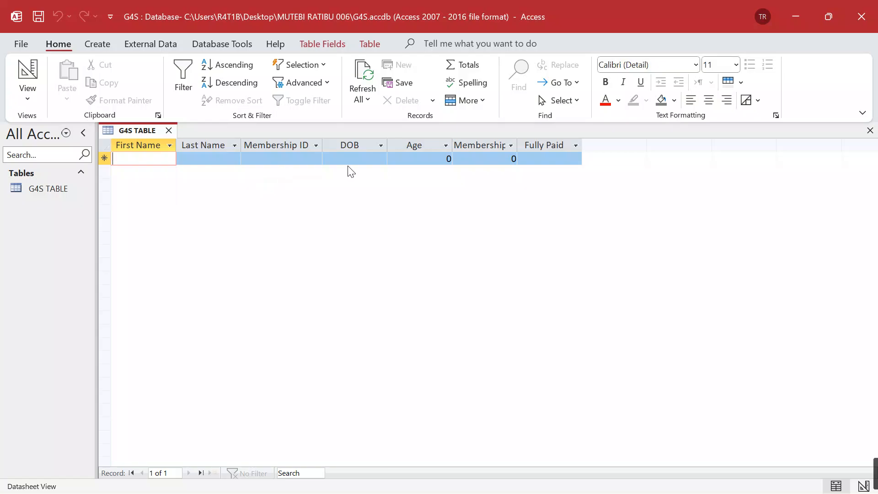
{"action": "double_click", "coordinate": [518, 145]}
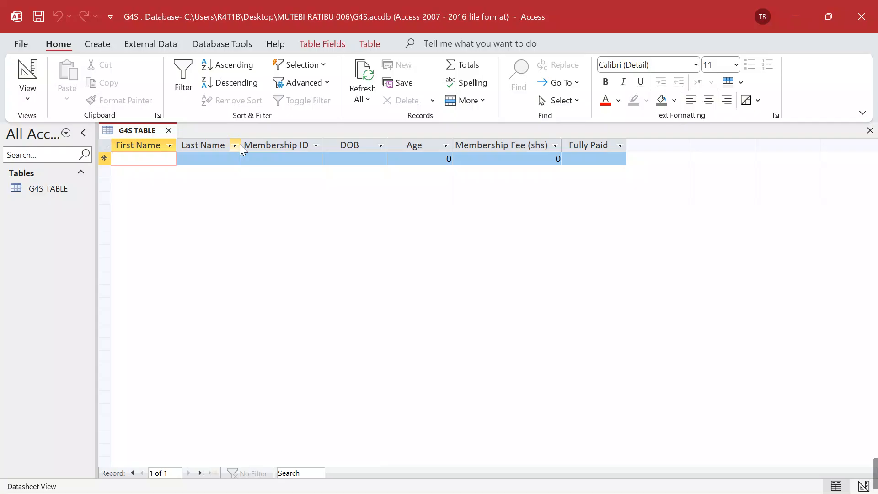
Read tasks (a) to (c) on page 2 of the question PDF, including the primary key requirement.
{"action": "mouse_move", "coordinate": [358, 475]}
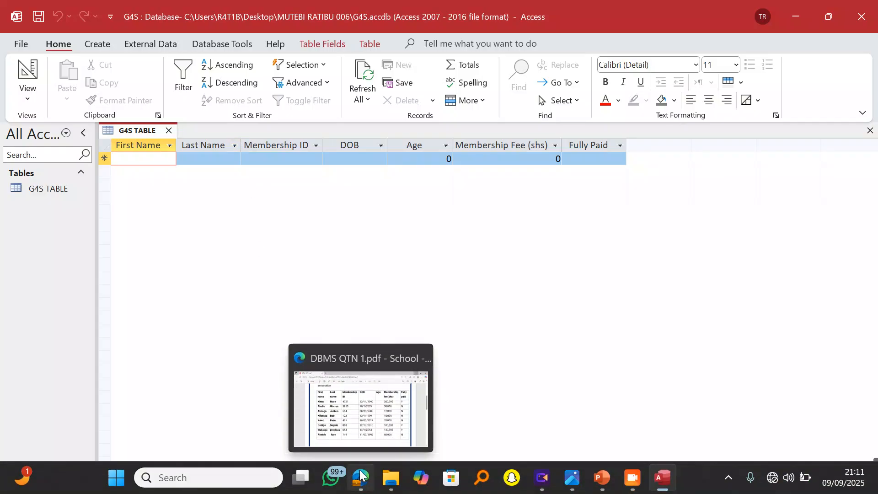
{"action": "left_click", "coordinate": [343, 398]}
{"action": "scroll", "coordinate": [336, 325], "scroll_direction": "down", "scroll_amount": 2}
{"action": "scroll", "coordinate": [336, 326], "scroll_direction": "down", "scroll_amount": 1}
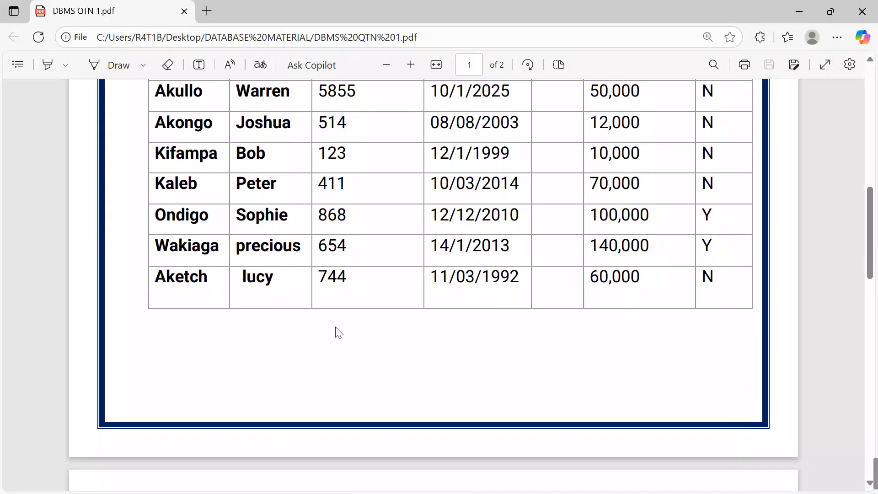
{"action": "scroll", "coordinate": [336, 330], "scroll_direction": "down", "scroll_amount": 4}
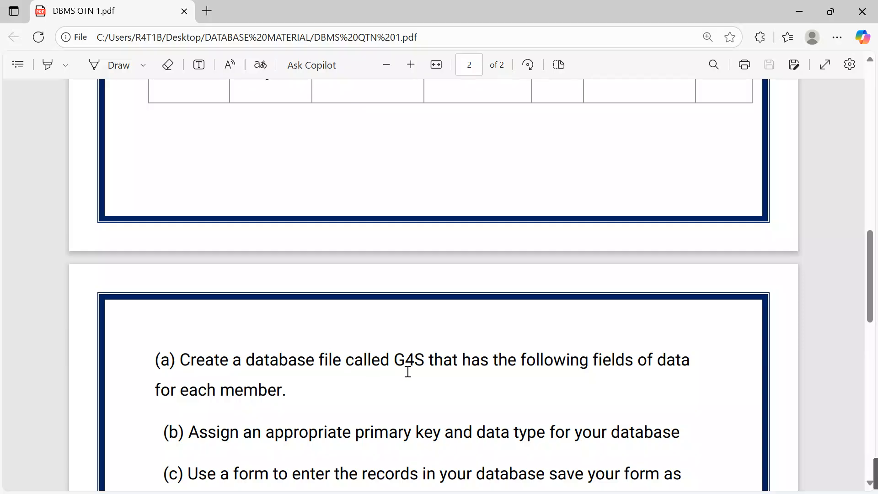
{"action": "scroll", "coordinate": [407, 372], "scroll_direction": "down", "scroll_amount": 2}
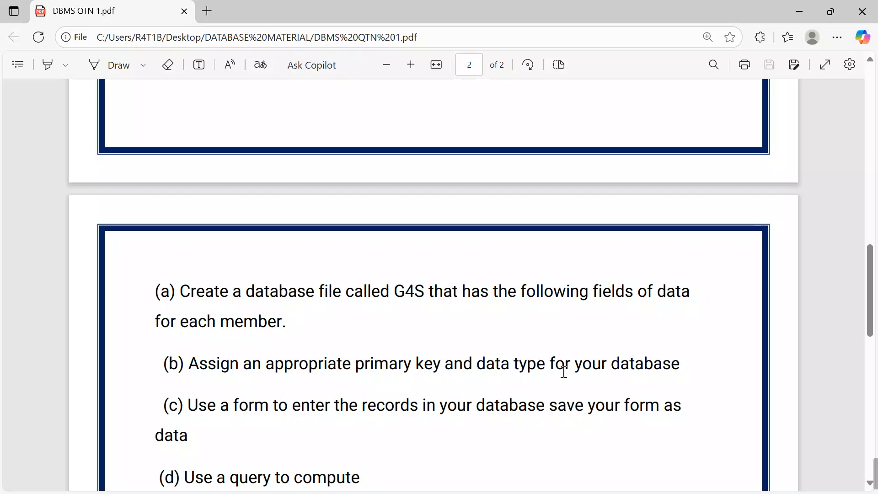
{"action": "key", "text": "super"}
{"action": "left_click", "coordinate": [800, 10]}
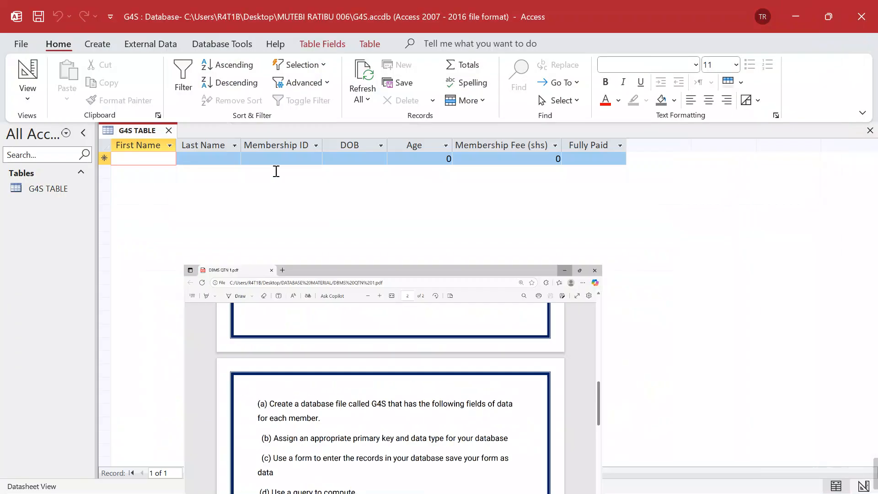
Make Membership ID the primary key in the table design and return to Datasheet view.
{"action": "left_click", "coordinate": [28, 70]}
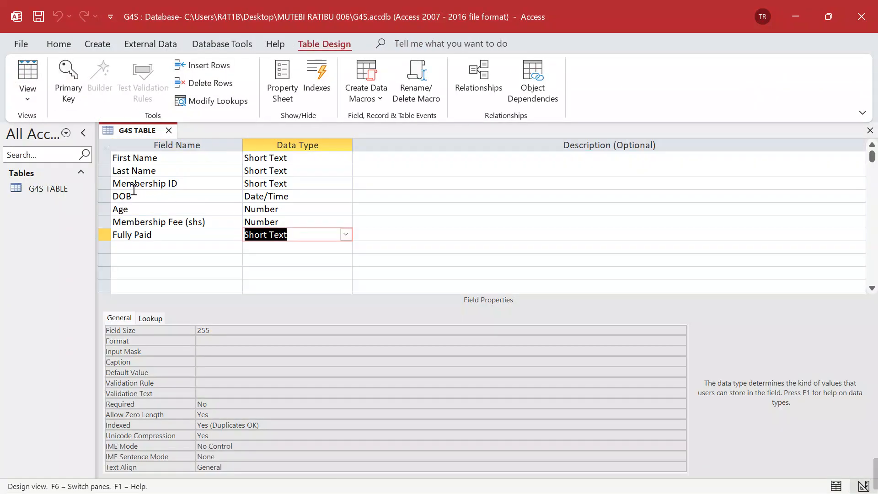
{"action": "left_click", "coordinate": [104, 184]}
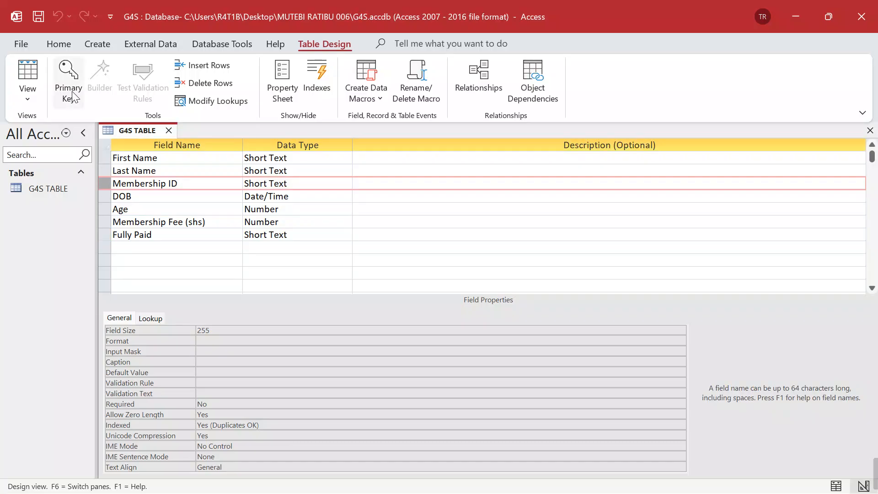
{"action": "left_click", "coordinate": [68, 76]}
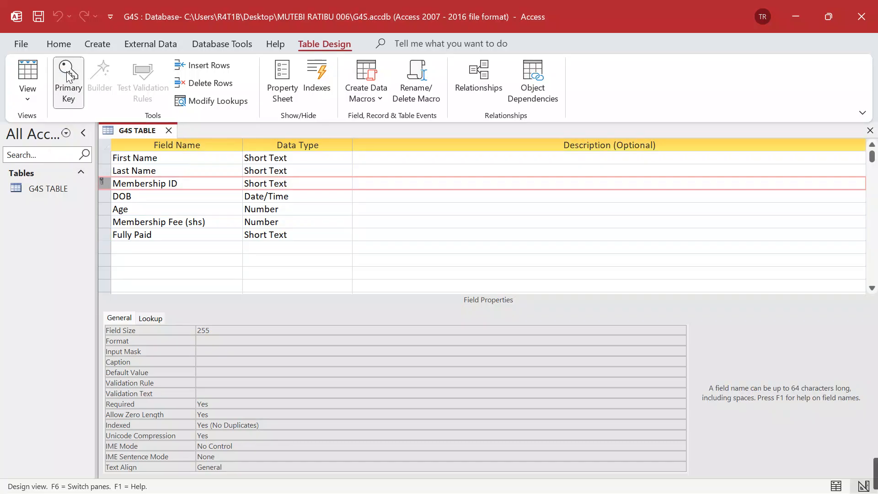
{"action": "left_click", "coordinate": [307, 199]}
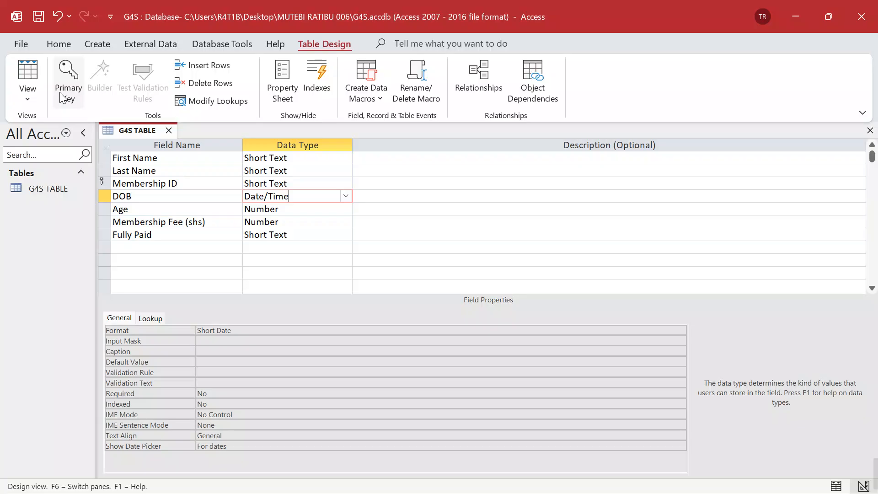
{"action": "left_click", "coordinate": [27, 74]}
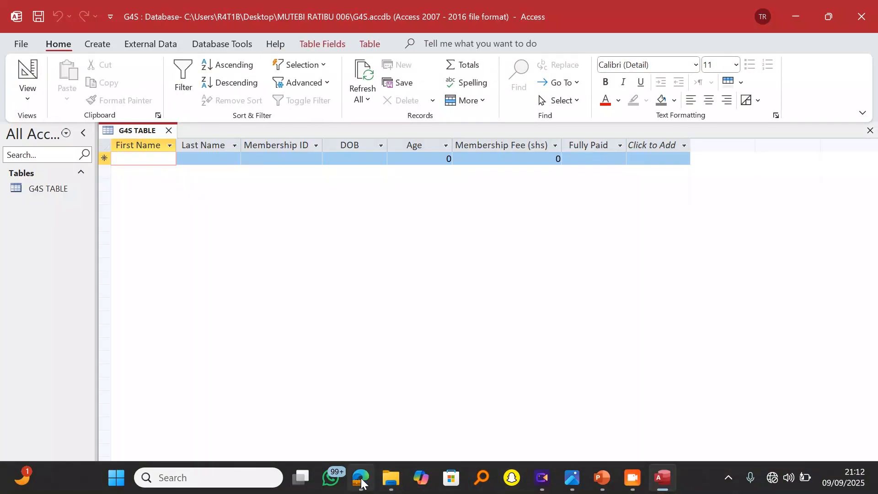
Check the form task (c) in the question PDF and close G4S TABLE.
{"action": "left_click", "coordinate": [361, 478]}
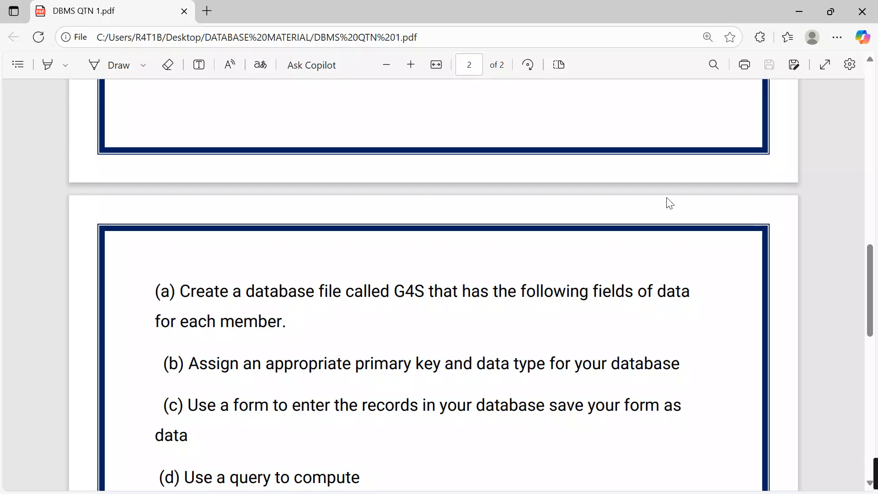
{"action": "left_click", "coordinate": [797, 10]}
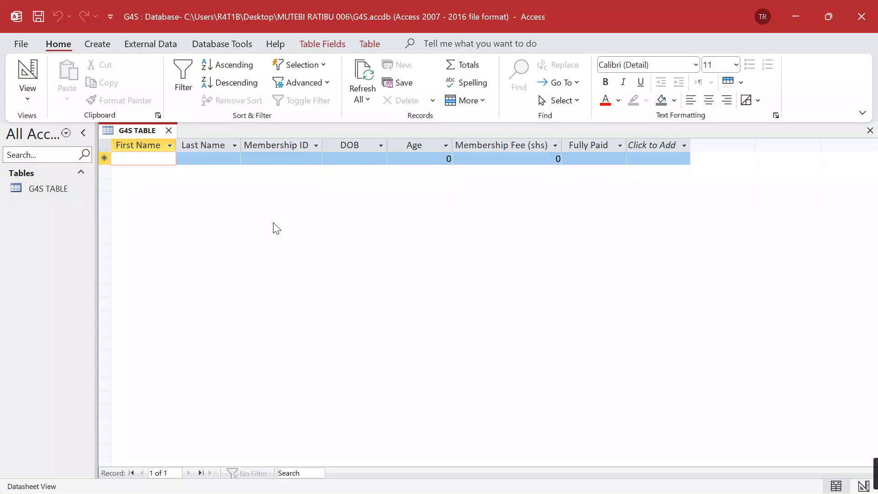
{"action": "left_click", "coordinate": [169, 130]}
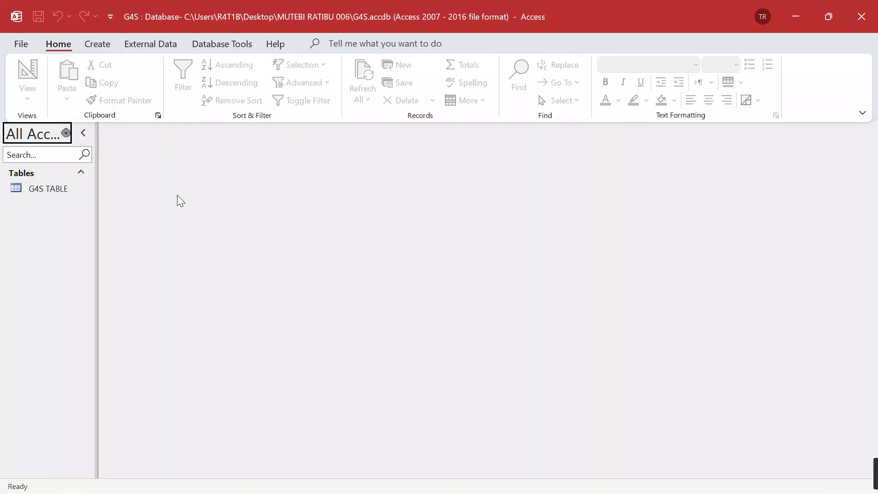
Start a new form with the Form Wizard and include all fields from G4S TABLE.
{"action": "left_click", "coordinate": [97, 43]}
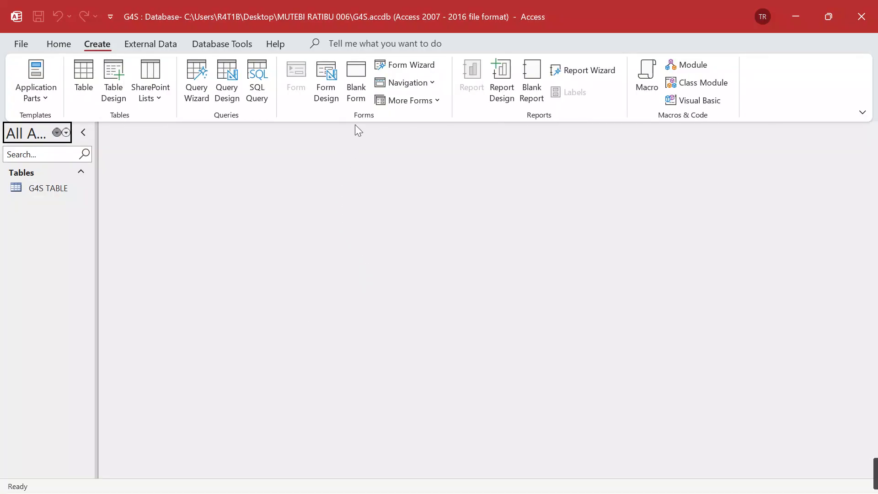
{"action": "left_click", "coordinate": [383, 64]}
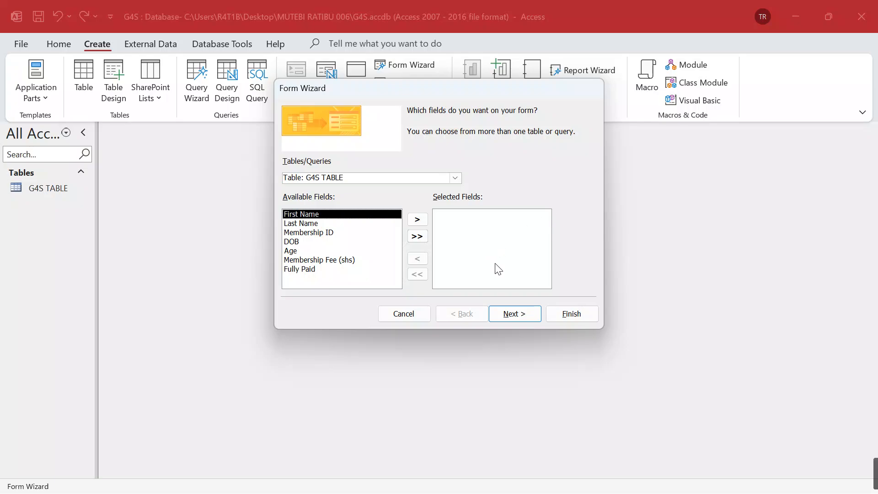
{"action": "left_click", "coordinate": [417, 236]}
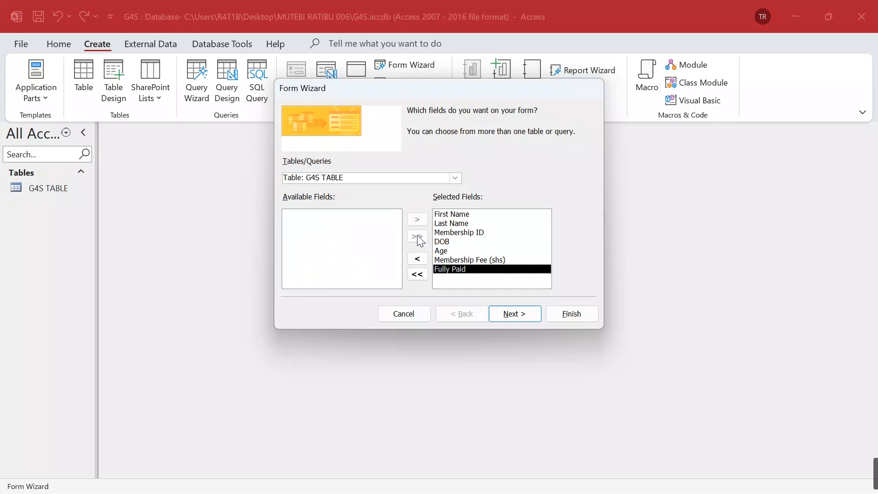
Keep the Columnar layout and the option to open the form, and title the form data.
{"action": "left_click", "coordinate": [522, 315]}
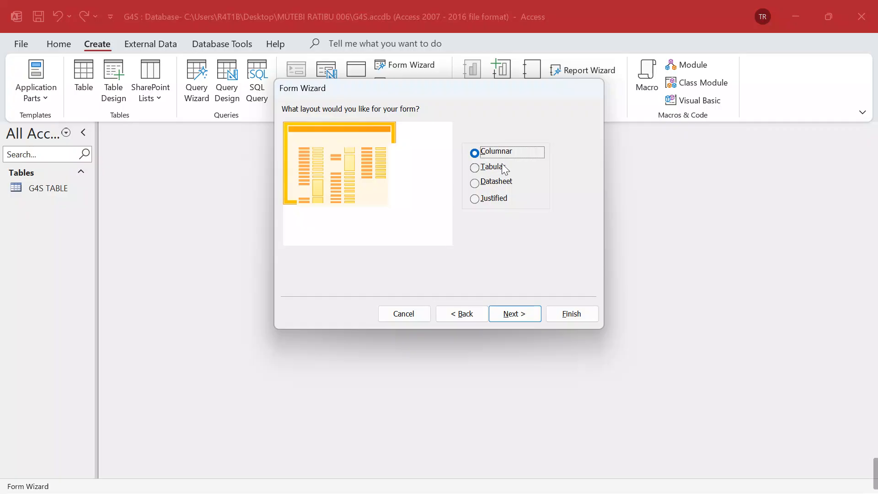
{"action": "left_click", "coordinate": [518, 316]}
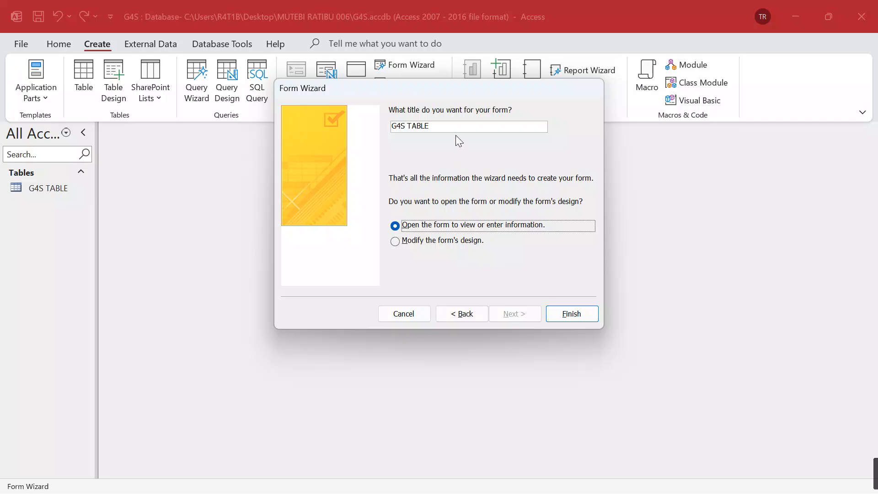
{"action": "left_click", "coordinate": [449, 128]}
{"action": "key", "text": "BackSpace"}
{"action": "key", "text": "BackSpace"}
{"action": "key", "text": "BackSpace"}
{"action": "key", "text": "BackSpace"}
{"action": "key", "text": "BackSpace"}
{"action": "key", "text": "BackSpace"}
{"action": "key", "text": "BackSpace"}
{"action": "key", "text": "BackSpace"}
{"action": "key", "text": "BackSpace"}
{"action": "type", "text": "data"}
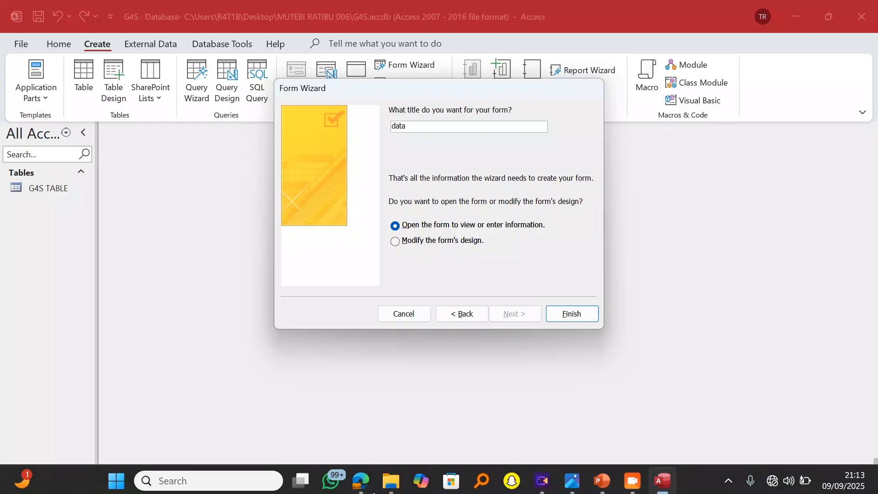
Check the required form name in task (c) of the question PDF and finish the Form Wizard.
{"action": "left_click", "coordinate": [360, 484]}
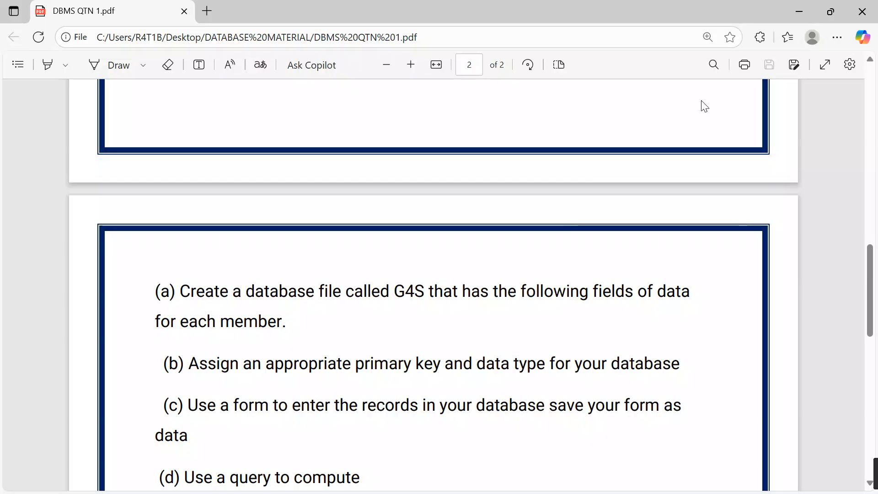
{"action": "left_click", "coordinate": [799, 12]}
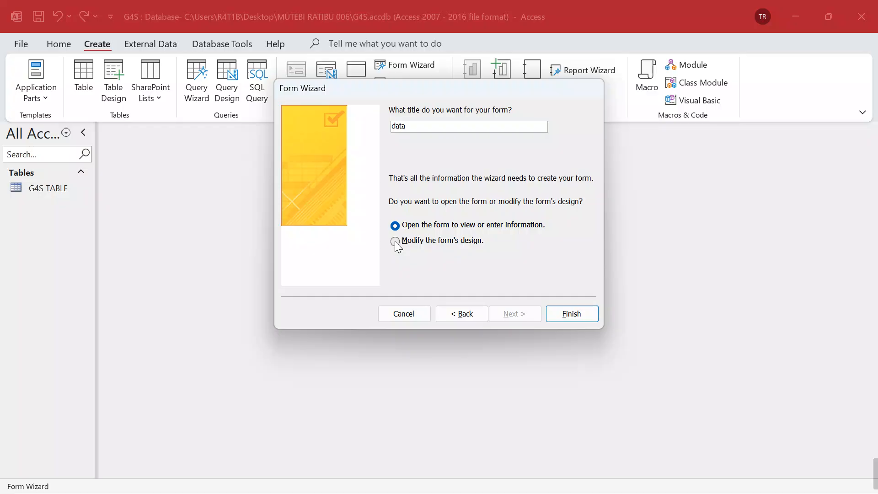
{"action": "left_click", "coordinate": [572, 313]}
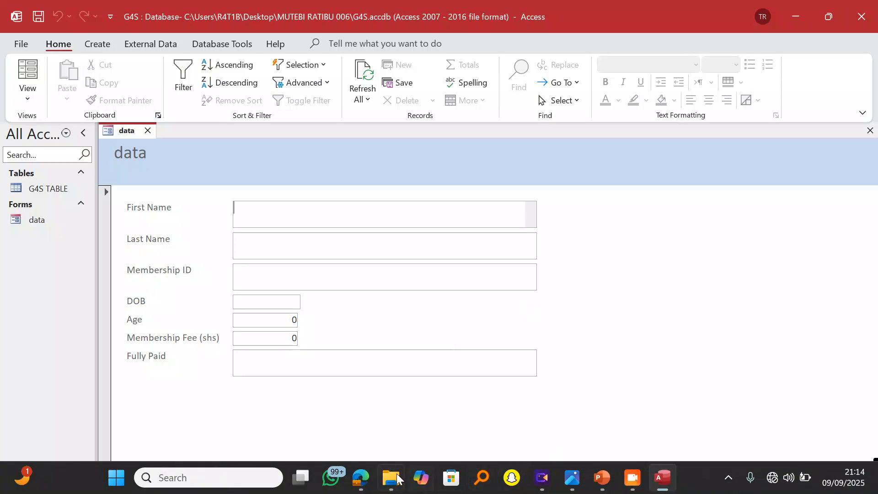
Recheck task (c) in the question PDF, view G4S TABLE without the Field List, and return to the data form.
{"action": "left_click", "coordinate": [361, 480]}
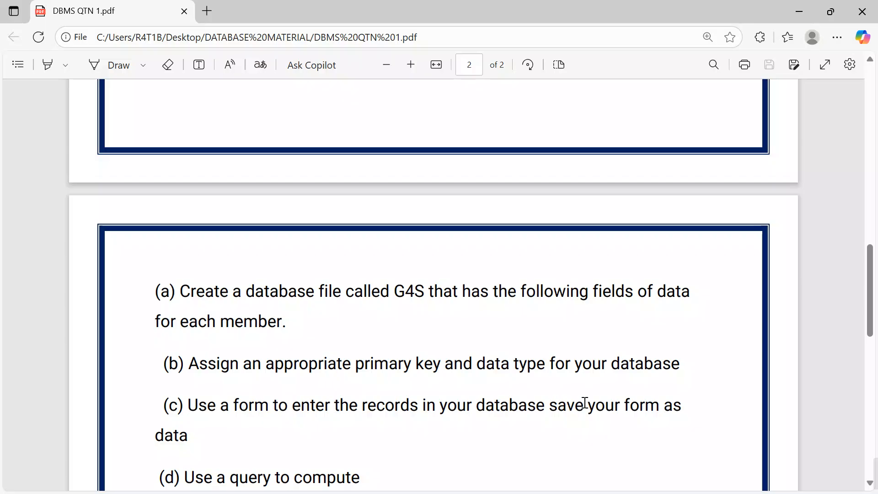
{"action": "left_click", "coordinate": [799, 9]}
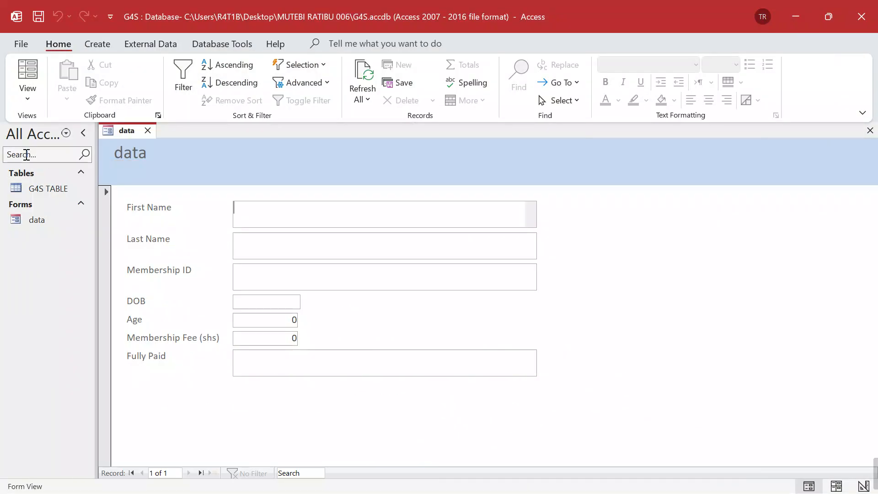
{"action": "double_click", "coordinate": [33, 187]}
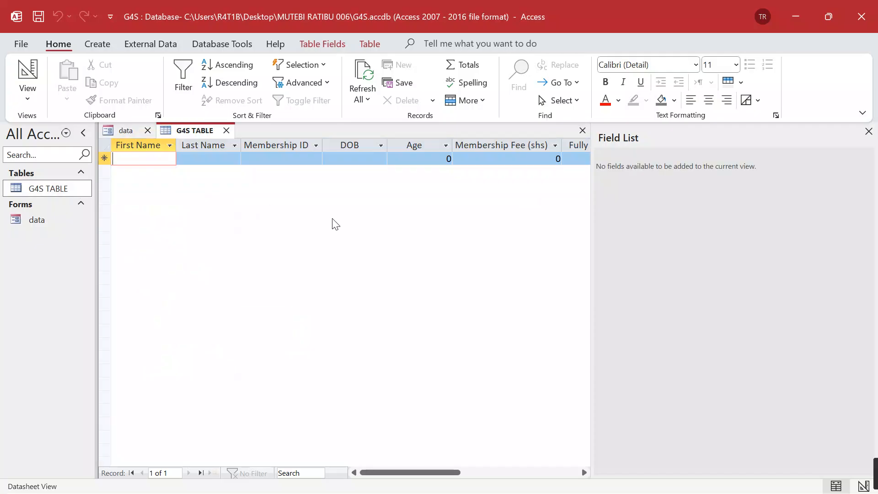
{"action": "left_click", "coordinate": [868, 132]}
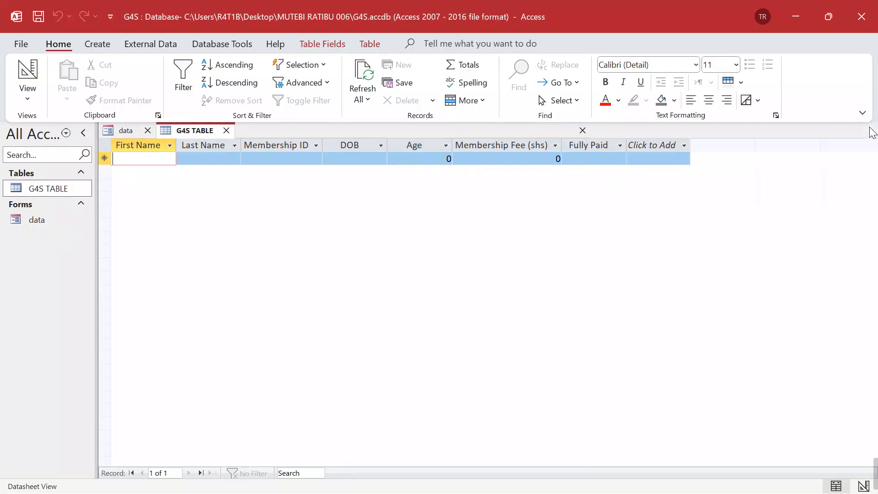
{"action": "double_click", "coordinate": [45, 219]}
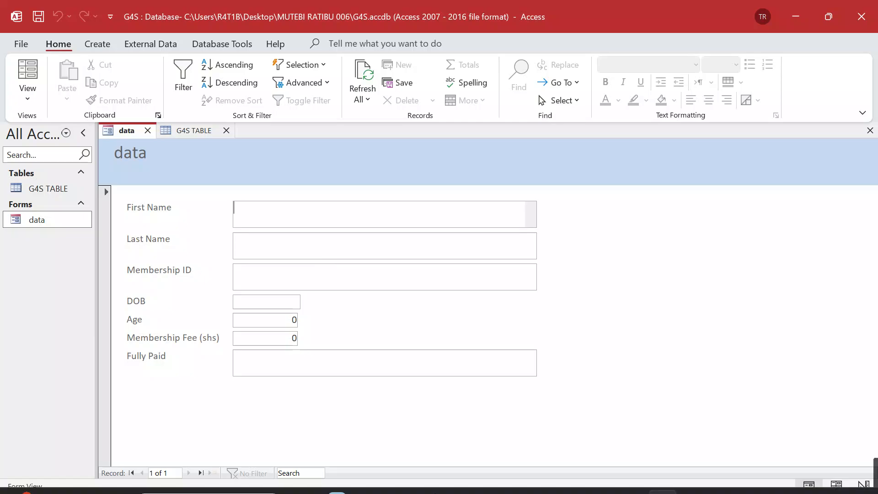
Read the first member's record in the table on page 1 of the question PDF and return to the form.
{"action": "left_click", "coordinate": [360, 478]}
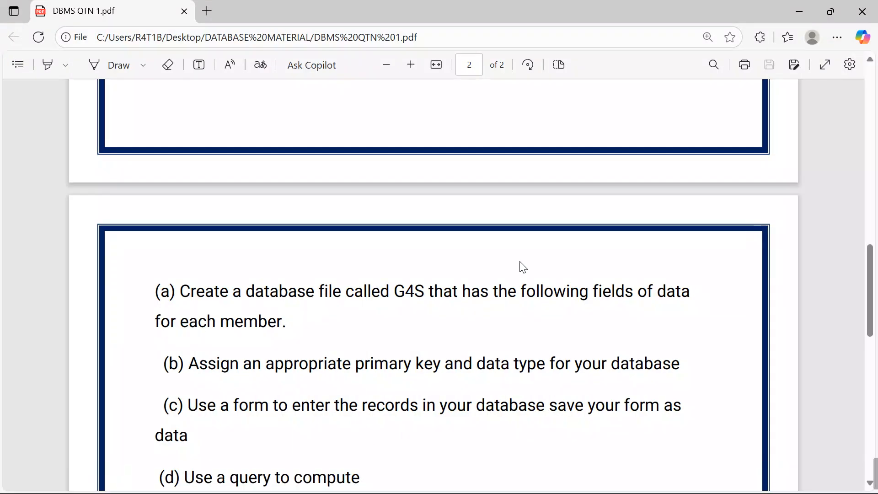
{"action": "left_click_drag", "start_coordinate": [872, 286], "coordinate": [872, 194]}
{"action": "left_click_drag", "start_coordinate": [156, 220], "coordinate": [718, 221]}
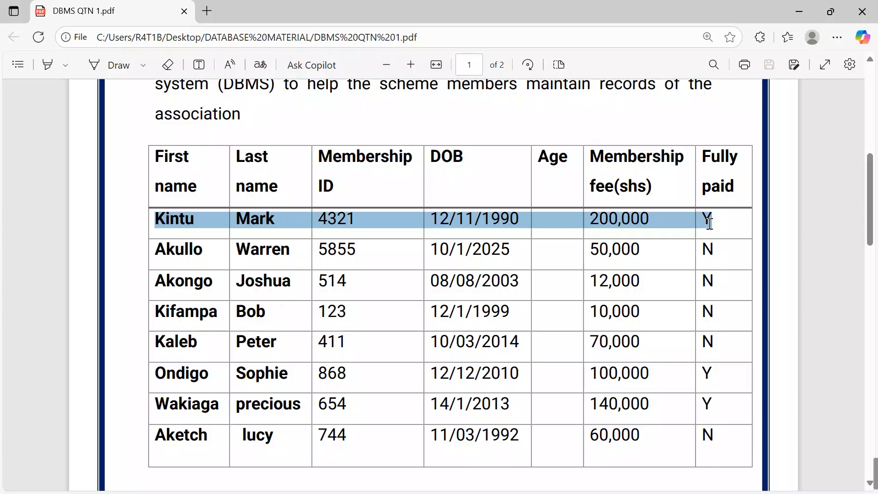
{"action": "left_click", "coordinate": [799, 12]}
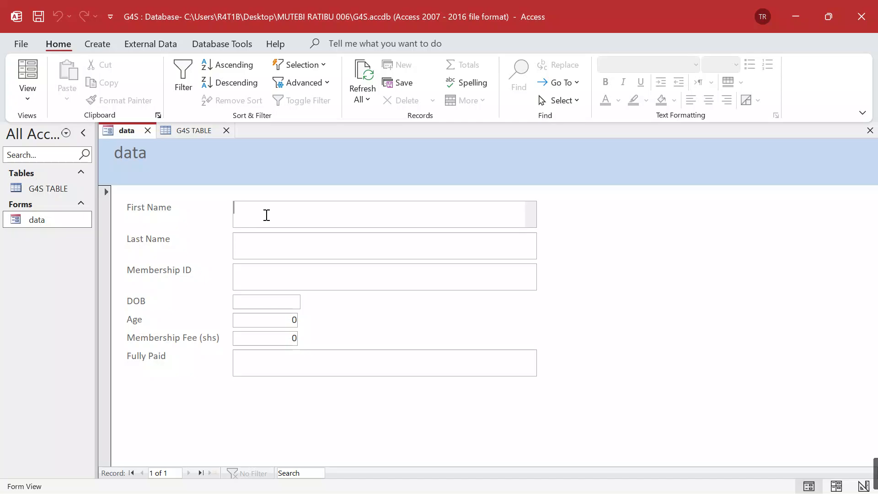
Enter the first member's first name and last name in the data form.
{"action": "key", "text": "Caps_Lock"}
{"action": "key", "text": "Caps_Lock"}
{"action": "key", "text": "Caps_Lock"}
{"action": "type", "text": "K"}
{"action": "key", "text": "Caps_Lock"}
{"action": "type", "text": "intu"}
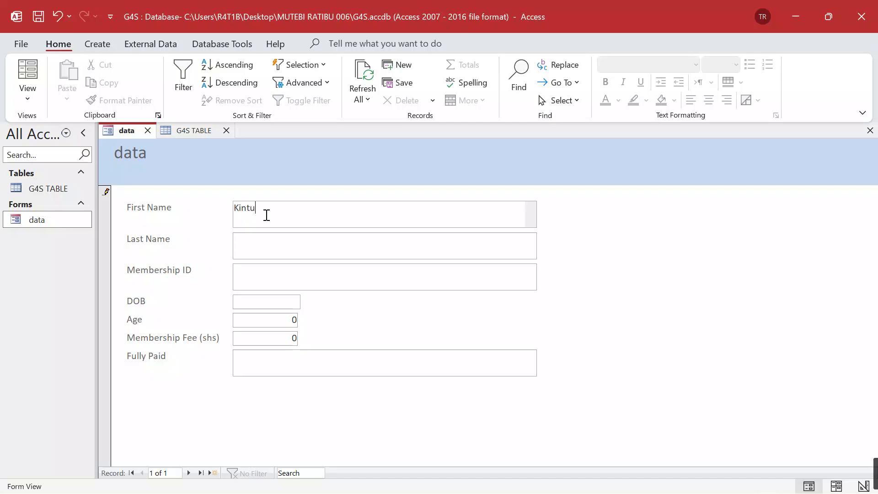
{"action": "left_click", "coordinate": [261, 248]}
{"action": "key", "text": "Caps_Lock"}
{"action": "type", "text": "M"}
{"action": "key", "text": "Caps_Lock"}
{"action": "type", "text": "ark"}
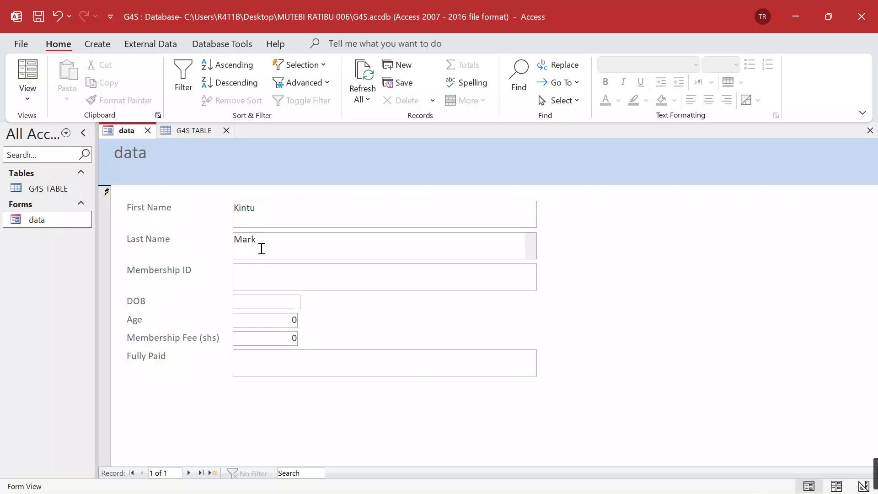
Enter the member's ID and date of birth, fee 200000 and Fully Paid Y, leaving Age unchanged, and advance to a new record.
{"action": "left_click", "coordinate": [269, 282]}
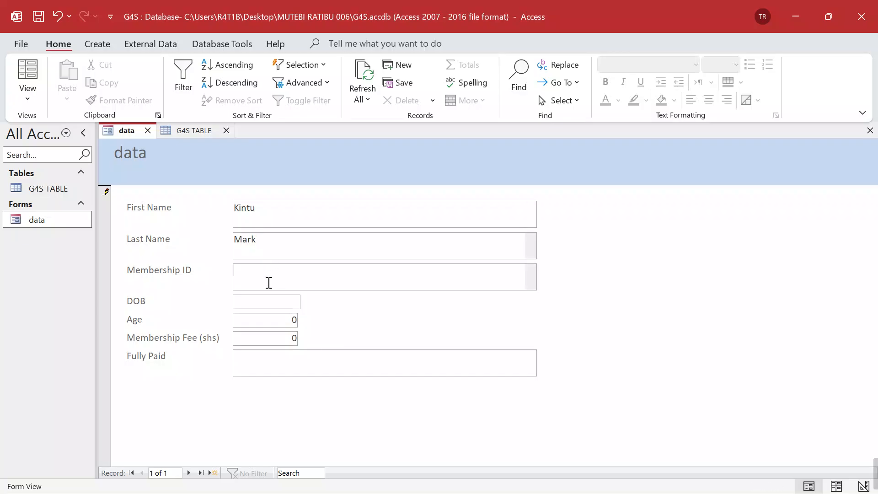
{"action": "type", "text": "4321"}
{"action": "left_click", "coordinate": [275, 304]}
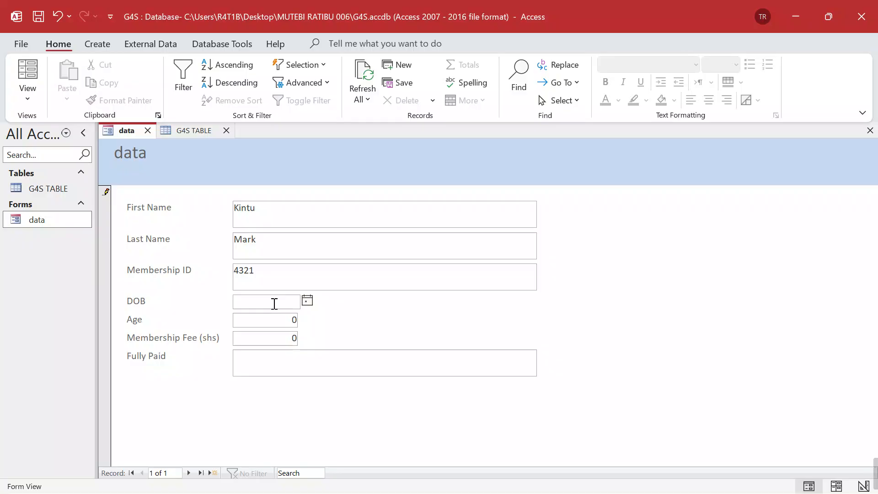
{"action": "type", "text": "12/11/1990"}
{"action": "left_click", "coordinate": [278, 320]}
{"action": "left_click", "coordinate": [276, 341]}
{"action": "type", "text": "20000"}
{"action": "left_click", "coordinate": [287, 365]}
{"action": "key", "text": "Caps_Lock"}
{"action": "type", "text": "Y"}
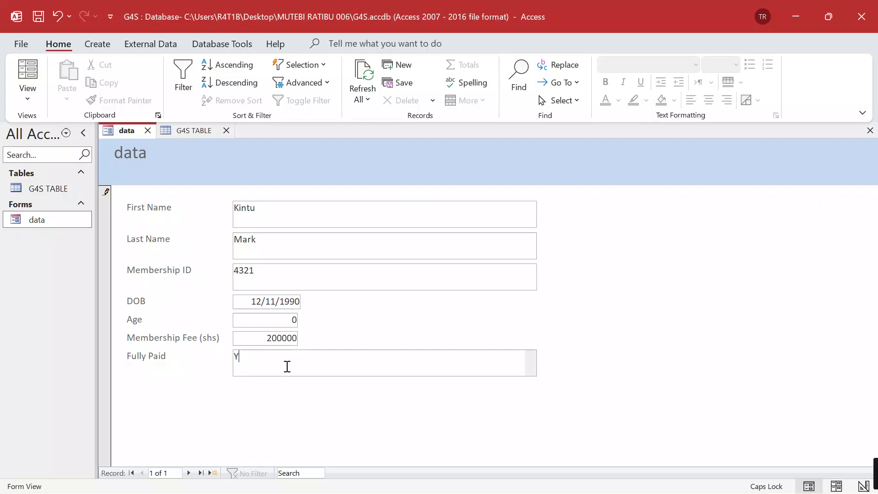
{"action": "left_click", "coordinate": [209, 472]}
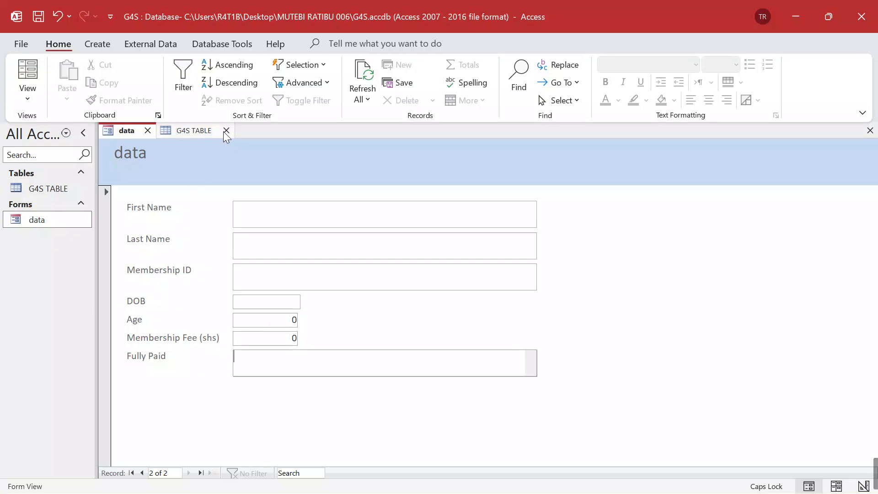
Close the data form and G4S TABLE, and reopen G4S TABLE to examine the entered record.
{"action": "left_click", "coordinate": [147, 131]}
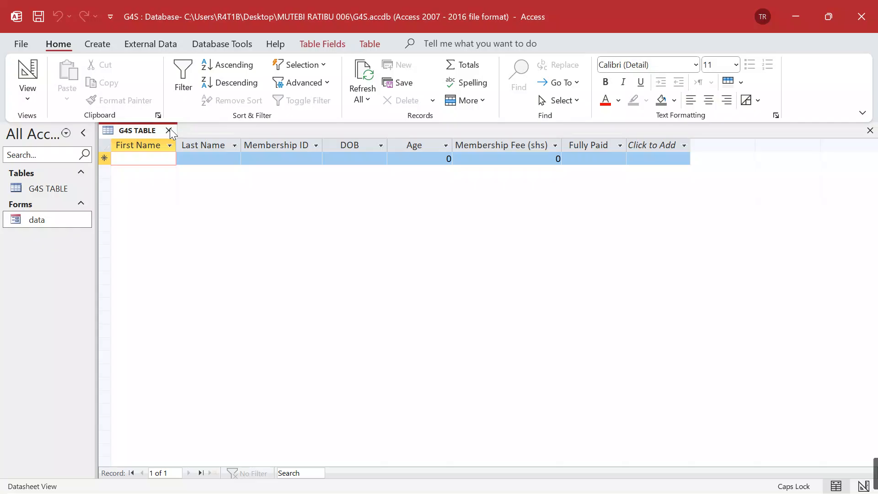
{"action": "left_click", "coordinate": [169, 131]}
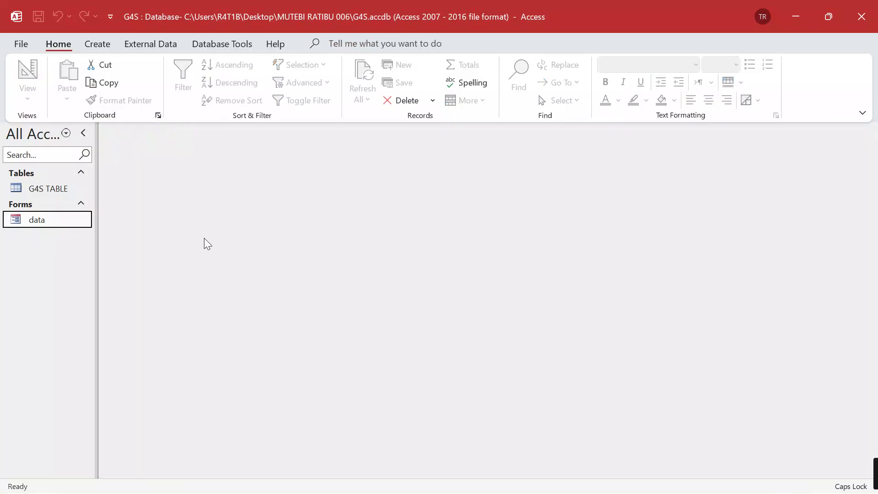
{"action": "double_click", "coordinate": [37, 190]}
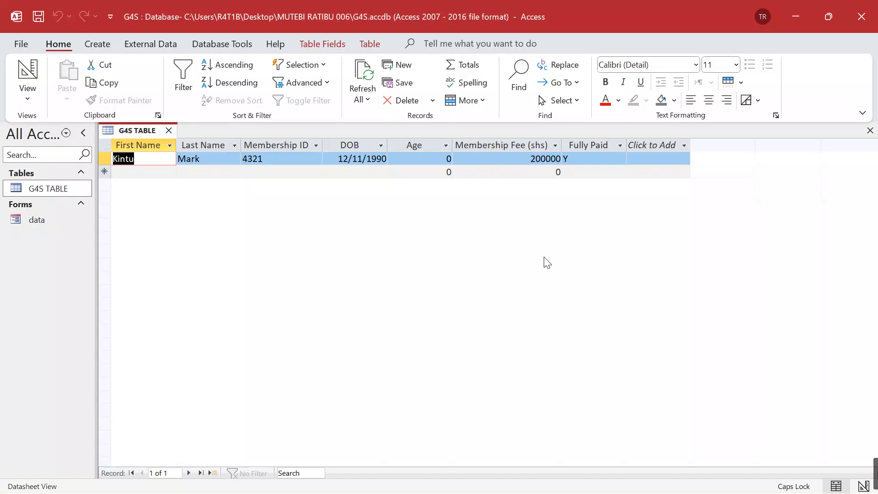
Check how the membership fees are written in the question PDF and return to G4S TABLE in Access.
{"action": "left_click", "coordinate": [798, 17]}
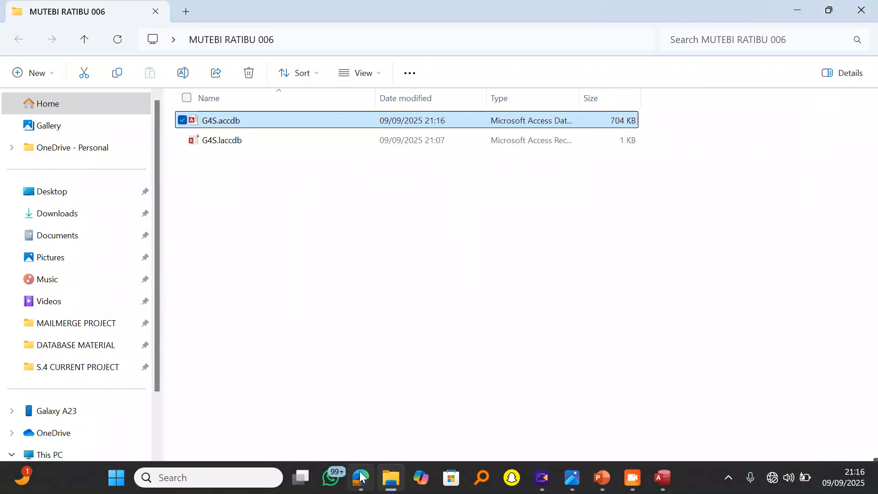
{"action": "left_click", "coordinate": [392, 480]}
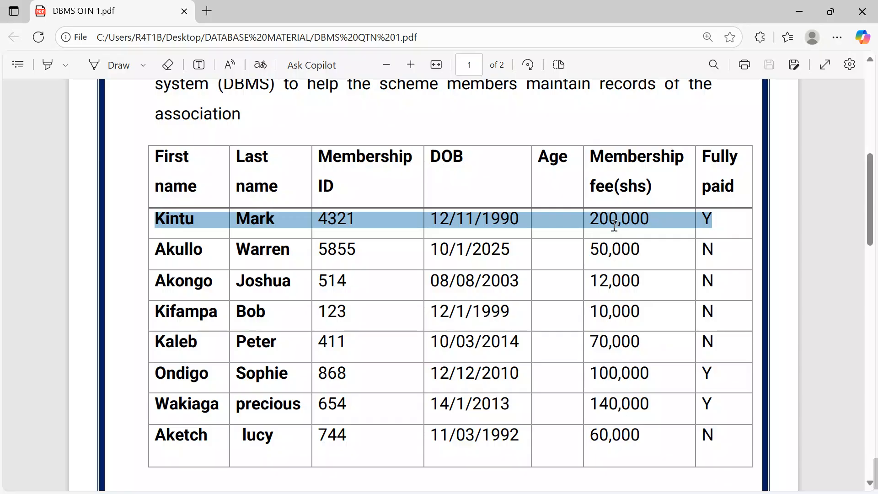
{"action": "mouse_move", "coordinate": [603, 478]}
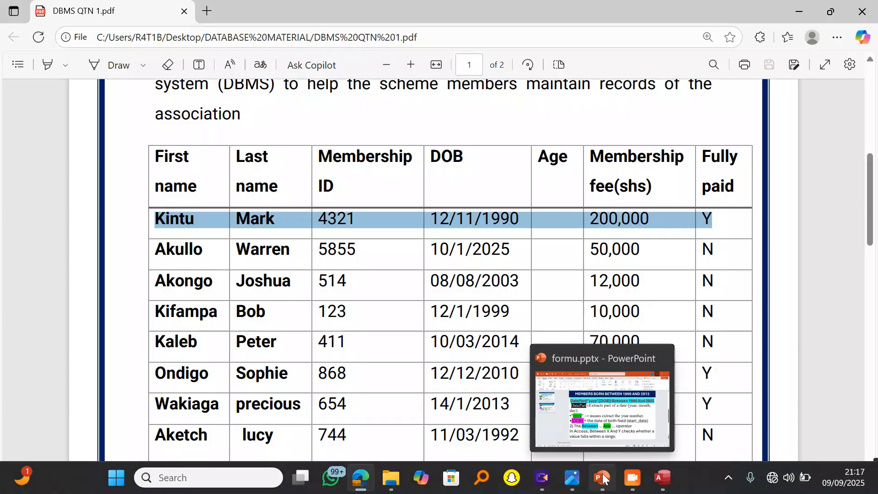
{"action": "left_click", "coordinate": [662, 478]}
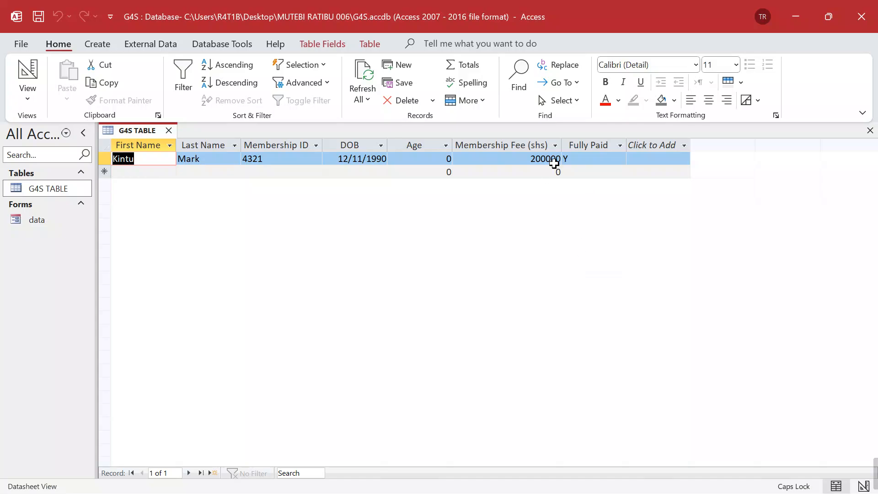
Set the Format property of Membership Fee (shs) to 00,000 in the table design and return to Datasheet view.
{"action": "left_click", "coordinate": [26, 68]}
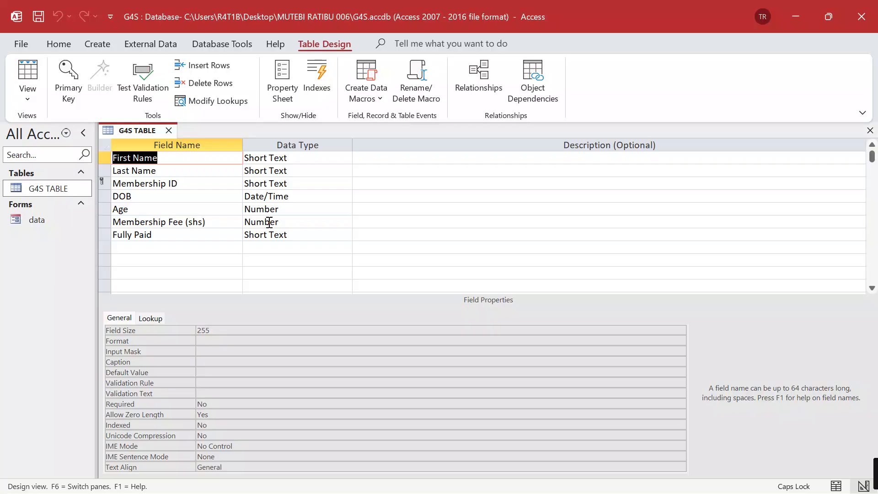
{"action": "left_click", "coordinate": [289, 223]}
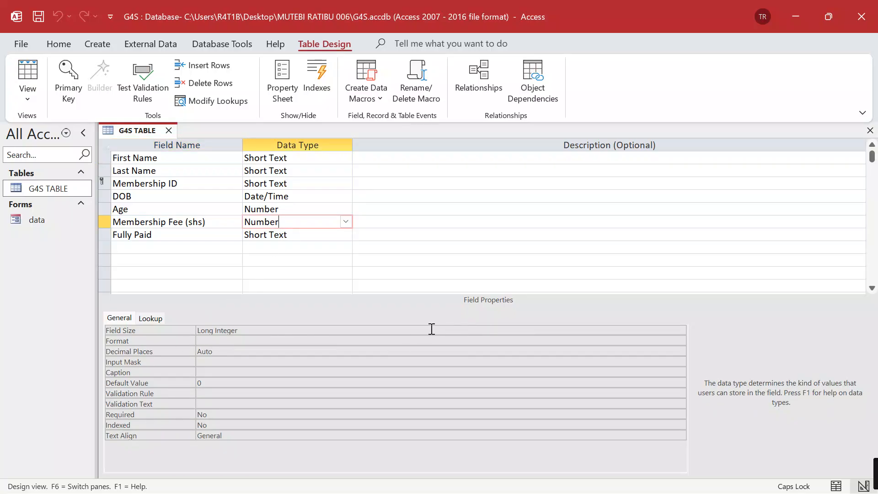
{"action": "left_click", "coordinate": [285, 341]}
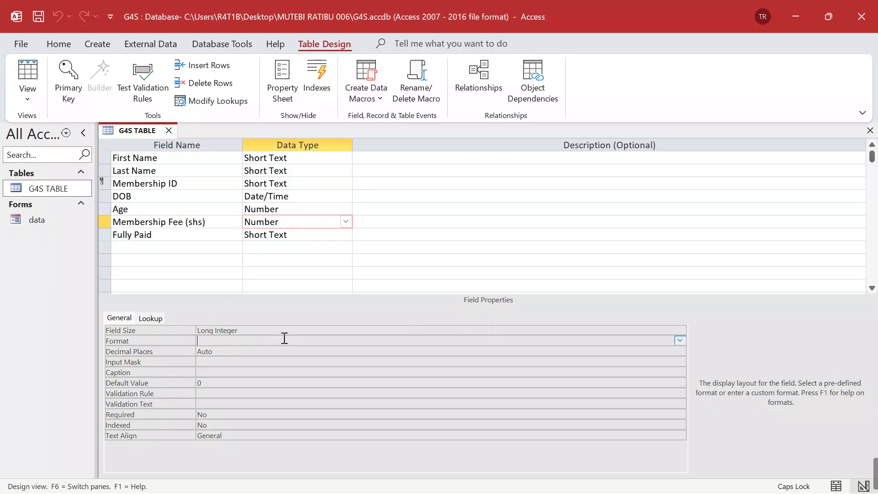
{"action": "left_click", "coordinate": [680, 340]}
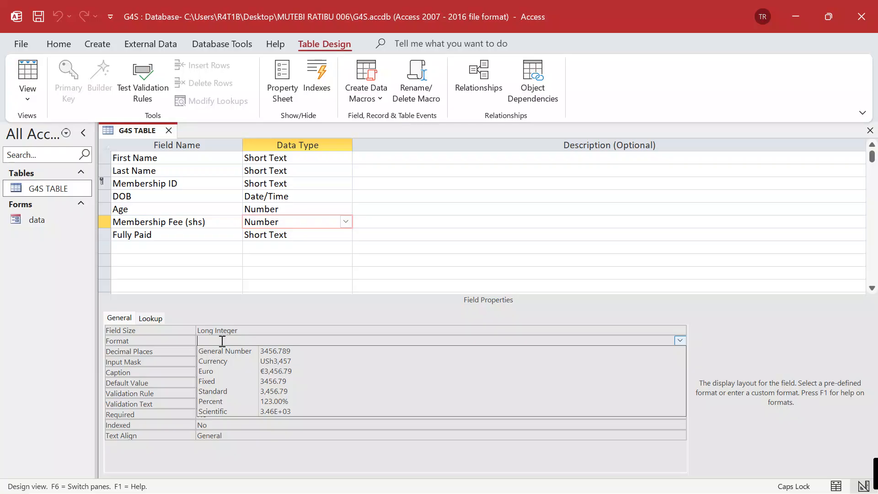
{"action": "type", "text": "00,000"}
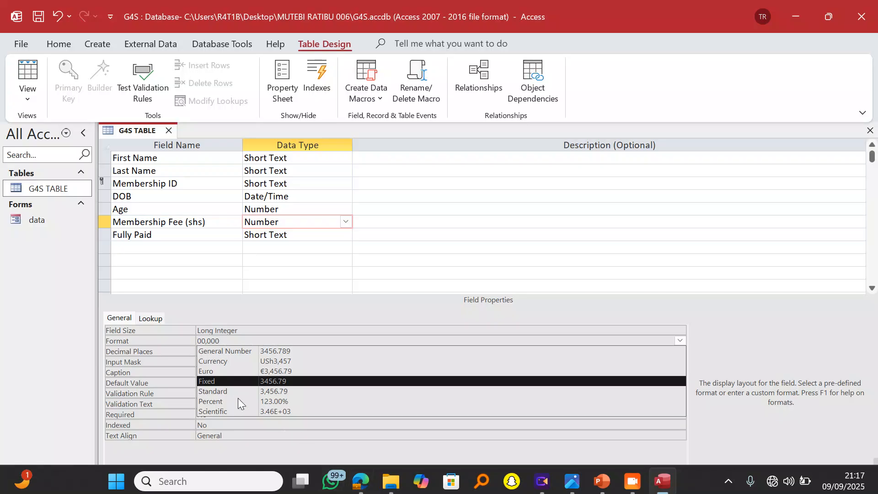
{"action": "left_click", "coordinate": [298, 236]}
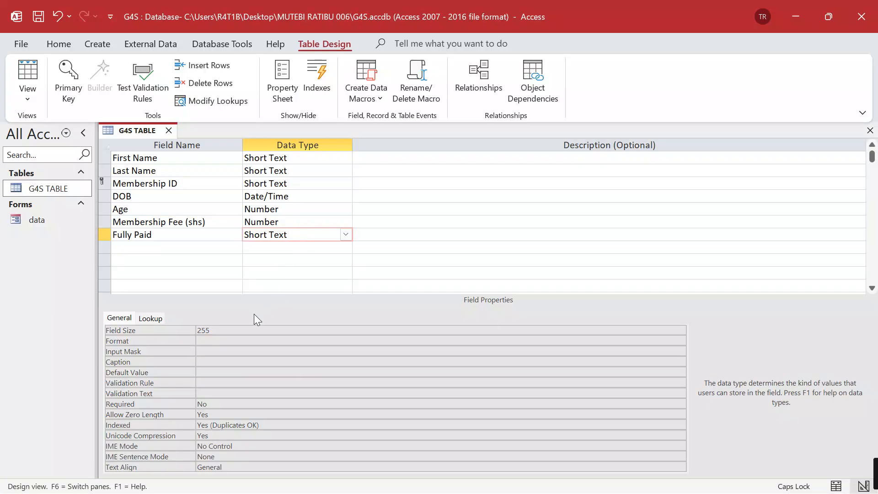
{"action": "left_click", "coordinate": [300, 223]}
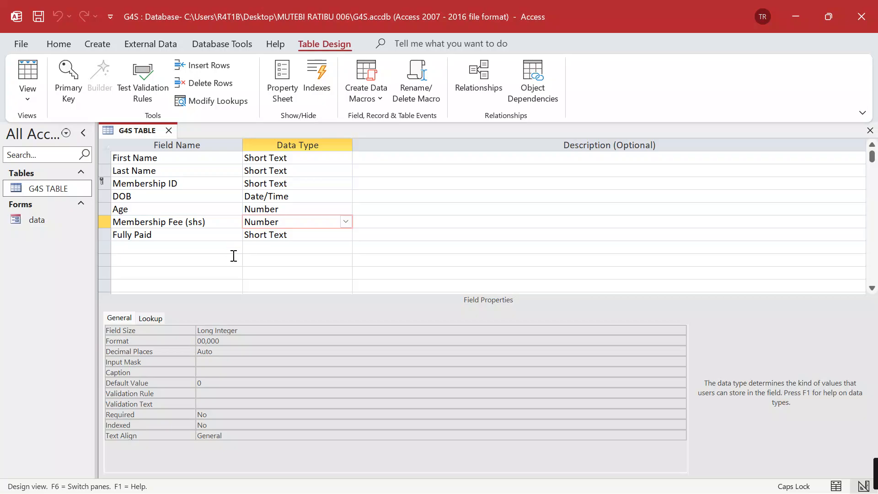
{"action": "left_click", "coordinate": [28, 73]}
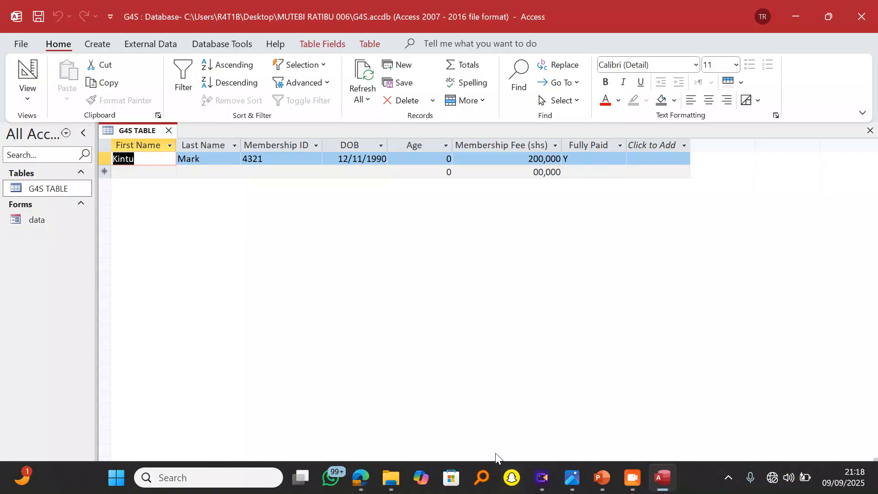
Open the data form on a new record and check the next member's details in the question PDF before returning to Access.
{"action": "mouse_move", "coordinate": [662, 477]}
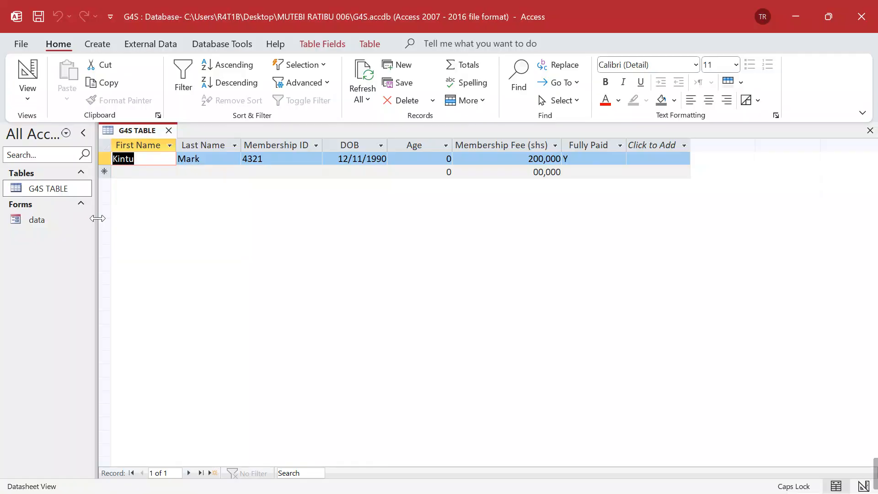
{"action": "double_click", "coordinate": [41, 220]}
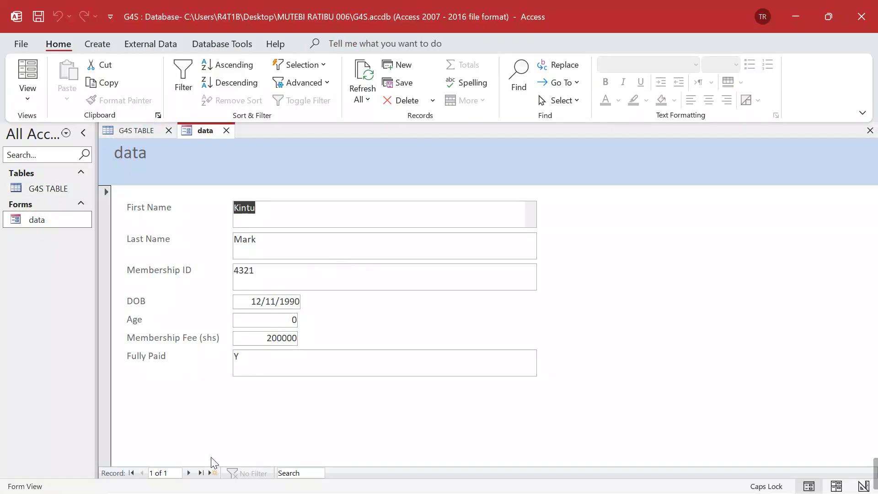
{"action": "left_click", "coordinate": [213, 472]}
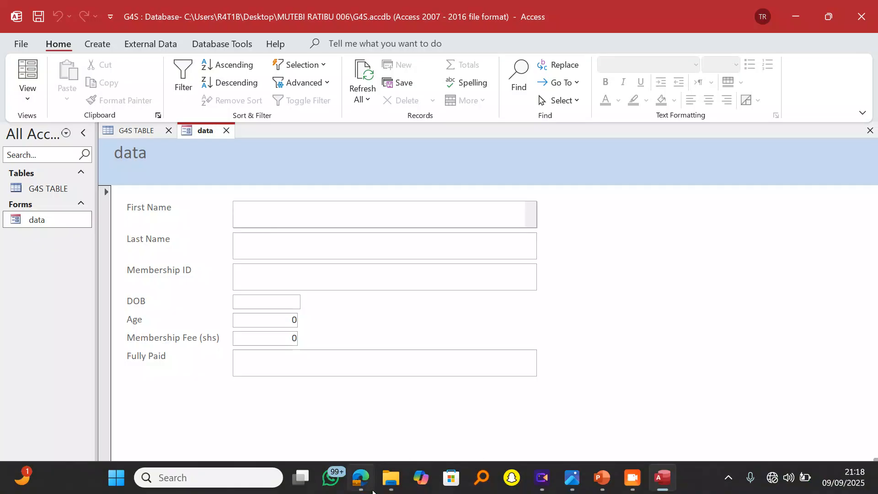
{"action": "left_click", "coordinate": [367, 482]}
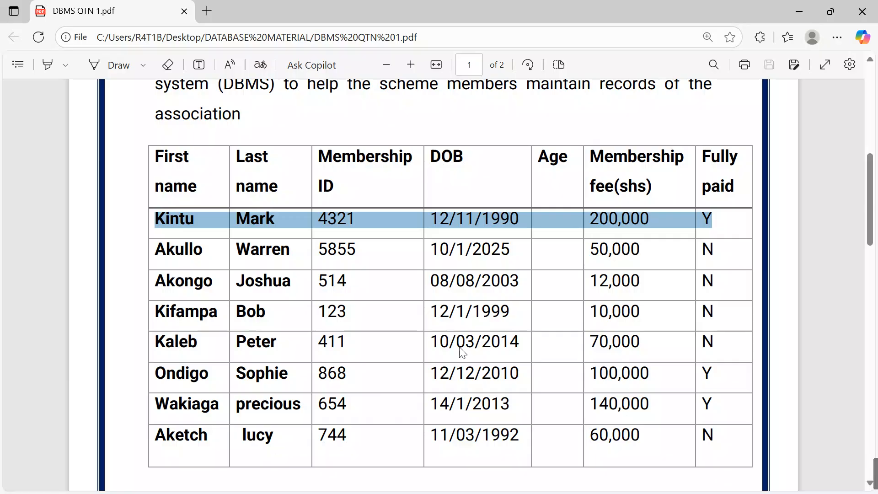
{"action": "left_click", "coordinate": [797, 6]}
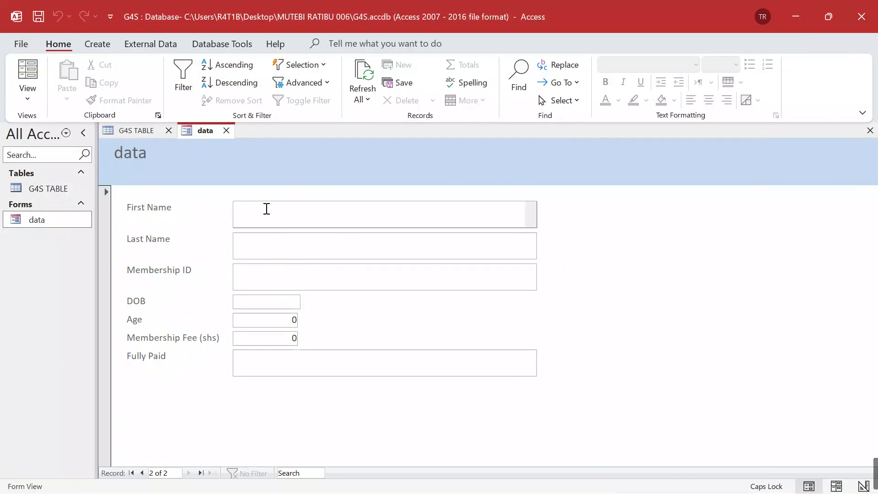
Enter the second listed member's first name and last name in the new form record.
{"action": "type", "text": "A"}
{"action": "key", "text": "Caps_Lock"}
{"action": "type", "text": "kullo"}
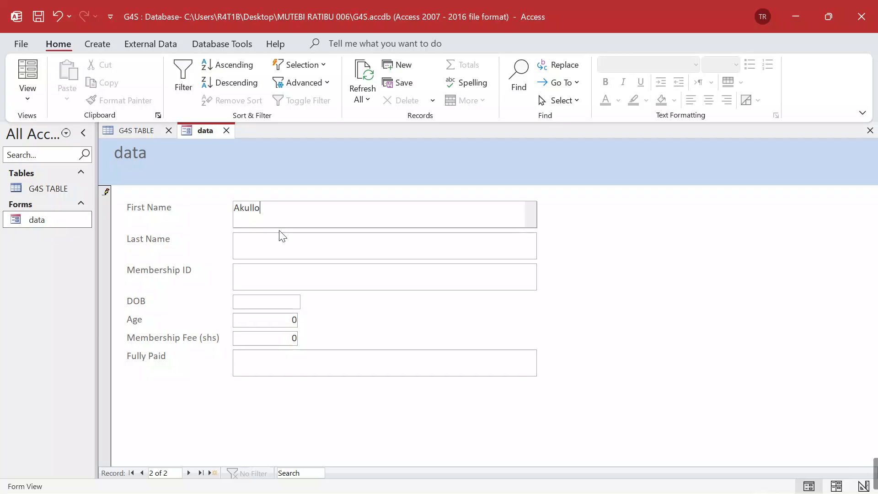
{"action": "left_click", "coordinate": [289, 250]}
{"action": "key", "text": "Caps_Lock"}
{"action": "type", "text": "W"}
{"action": "key", "text": "Caps_Lock"}
{"action": "type", "text": "arren"}
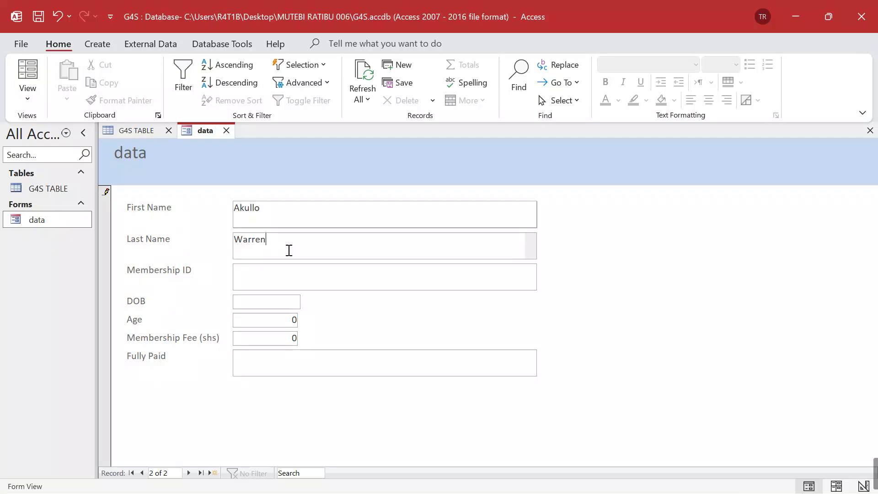
Enter the second member's ID and date of birth, Membership Fee 50000 and Fully Paid N, and advance to a new record.
{"action": "left_click", "coordinate": [296, 275]}
{"action": "type", "text": "5855"}
{"action": "left_click", "coordinate": [282, 304]}
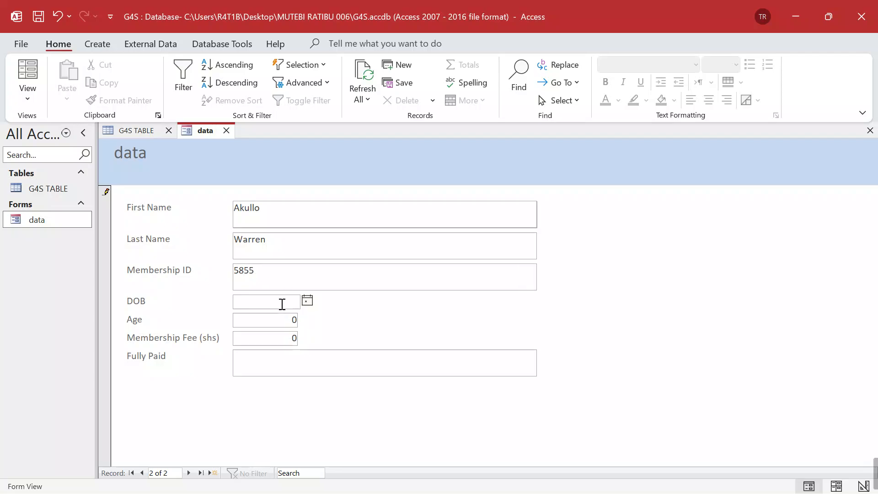
{"action": "type", "text": "10/1/2025"}
{"action": "left_click", "coordinate": [284, 323]}
{"action": "type", "text": "0000"}
{"action": "left_click", "coordinate": [284, 361]}
{"action": "key", "text": "Caps_Lock"}
{"action": "type", "text": "N"}
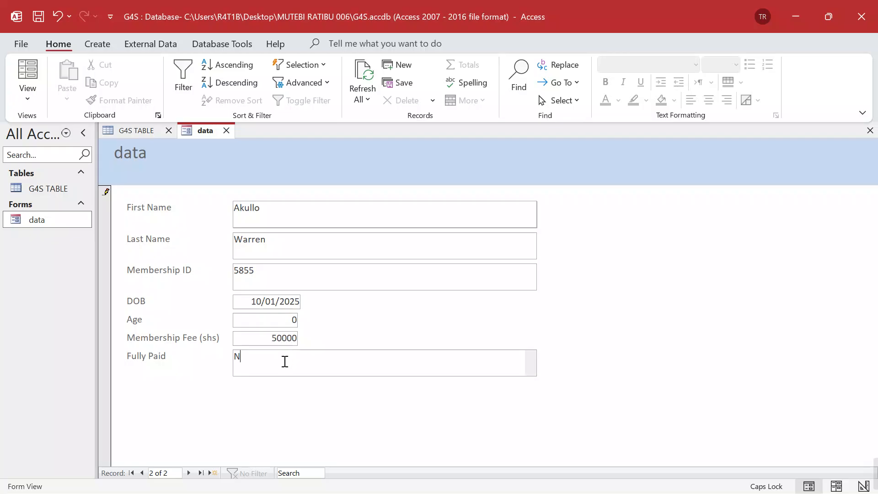
{"action": "left_click", "coordinate": [213, 473]}
Enter the third listed member's first name in the new record, with only the initial capitalised.
{"action": "left_click", "coordinate": [254, 213]}
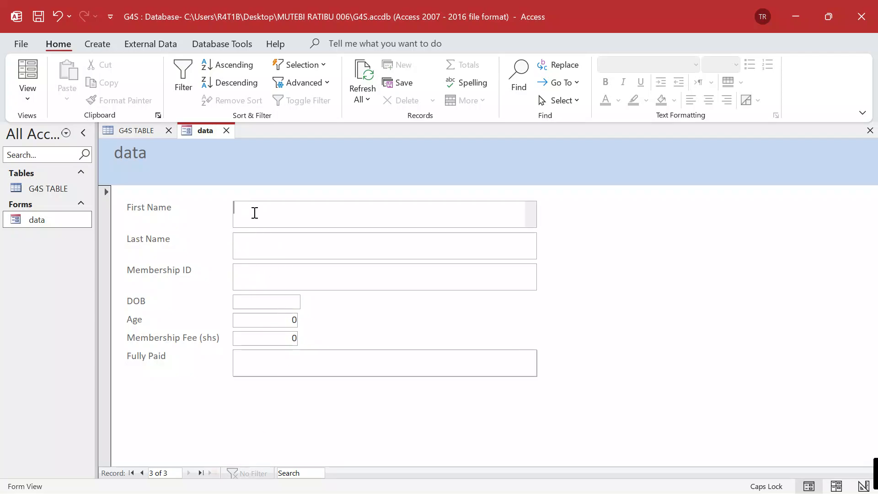
{"action": "key", "text": "Caps_Lock"}
{"action": "type", "text": "a"}
{"action": "key", "text": "Caps_Lock"}
{"action": "type", "text": "K"}
{"action": "key", "text": "BackSpace"}
{"action": "key", "text": "BackSpace"}
{"action": "key", "text": "Caps_Lock"}
{"action": "key", "text": "Caps_Lock"}
{"action": "type", "text": "A"}
{"action": "key", "text": "Caps_Lock"}
{"action": "type", "text": "kon"}
{"action": "type", "text": "go"}
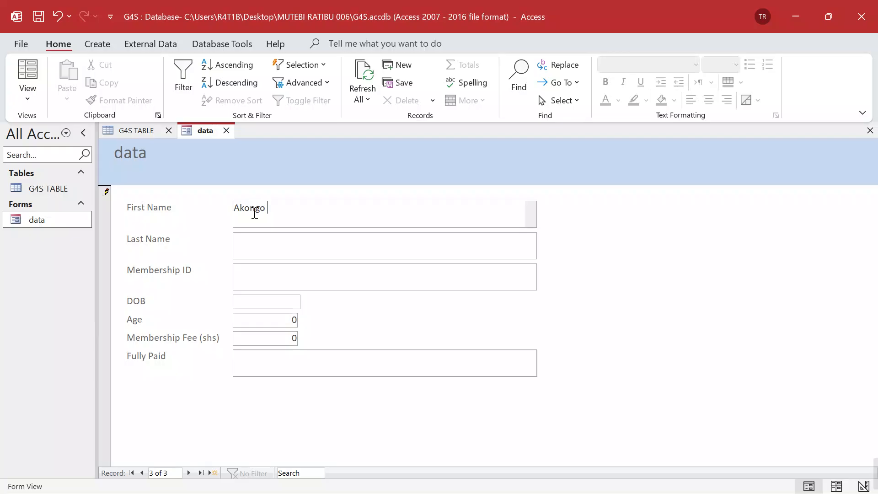
Enter the third listed member's last name in the same record.
{"action": "left_click", "coordinate": [255, 251]}
{"action": "key", "text": "Caps_Lock"}
{"action": "type", "text": "H"}
{"action": "key", "text": "Caps_Lock"}
{"action": "key", "text": "BackSpace"}
{"action": "key", "text": "Caps_Lock"}
{"action": "type", "text": "J"}
{"action": "key", "text": "Caps_Lock"}
{"action": "type", "text": "oshua"}
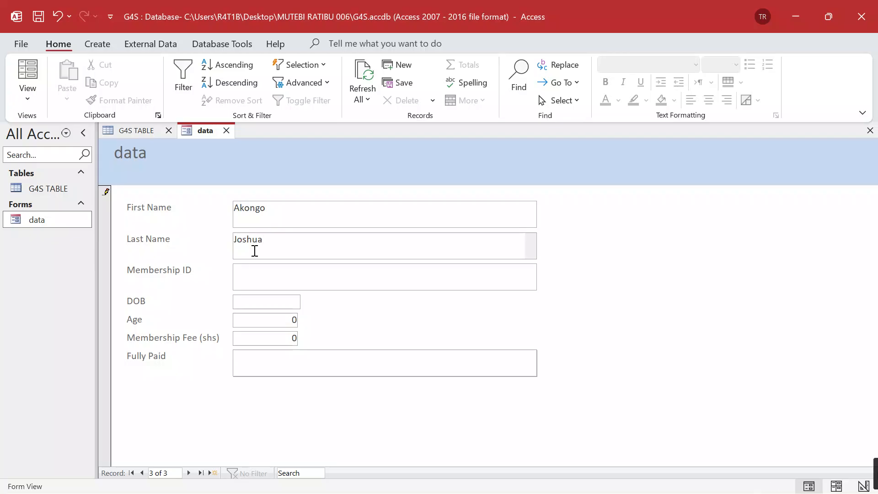
Enter the third member's ID and date of birth, Membership Fee 12000 and Fully Paid N, and advance to a new record.
{"action": "left_click", "coordinate": [257, 276]}
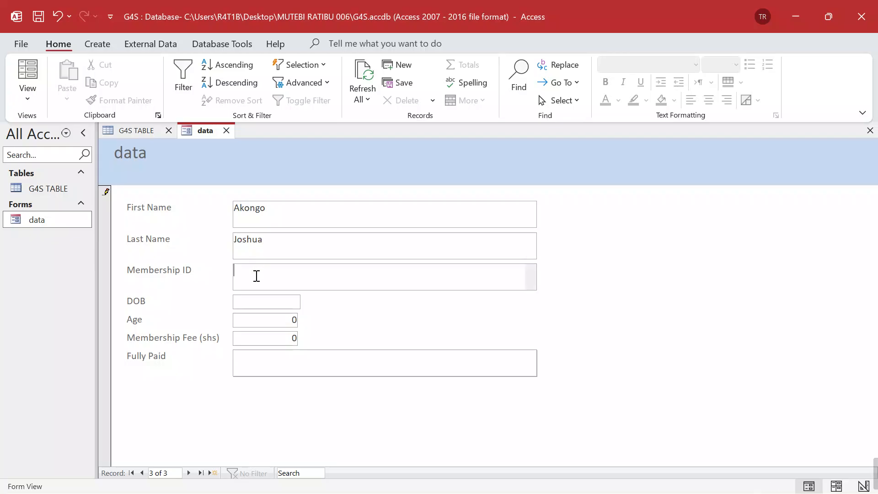
{"action": "type", "text": "514"}
{"action": "left_click", "coordinate": [261, 302]}
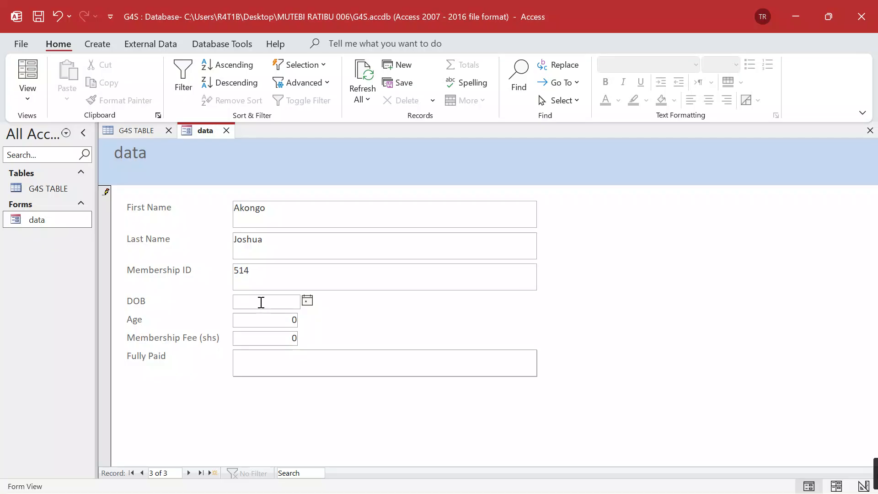
{"action": "type", "text": "08/08/2003"}
{"action": "left_click", "coordinate": [283, 338]}
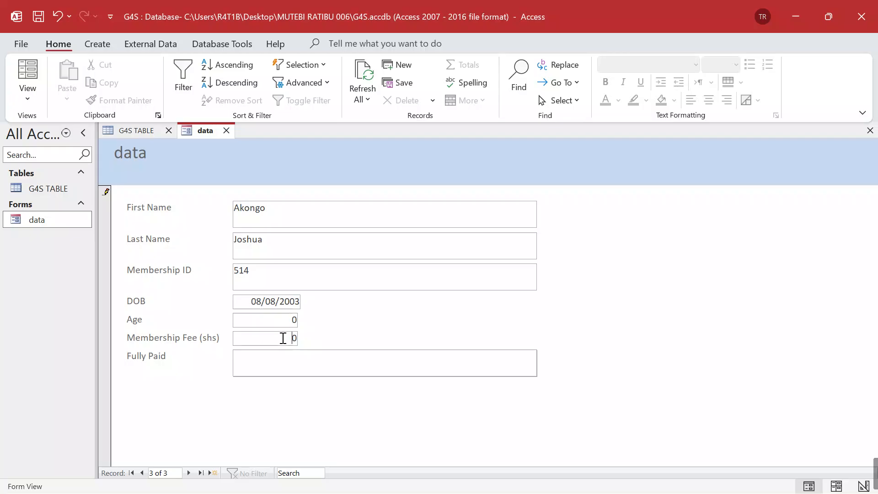
{"action": "type", "text": "12000"}
{"action": "left_click", "coordinate": [288, 363]}
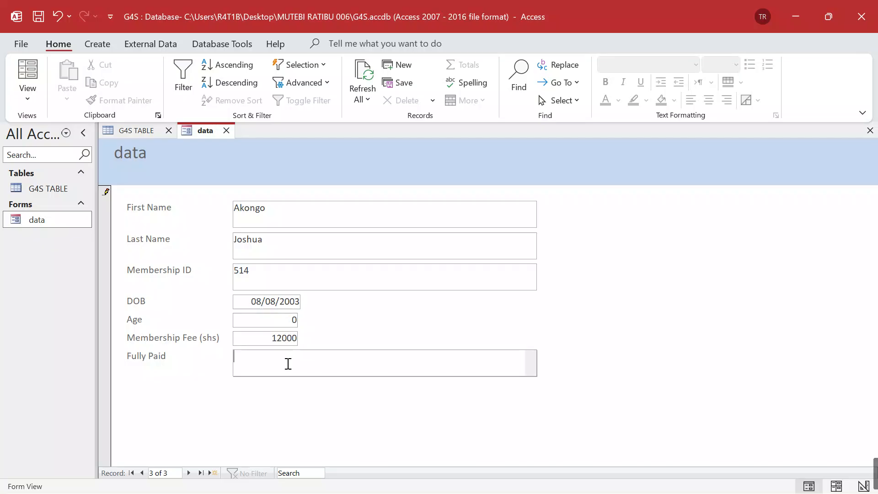
{"action": "type", "text": "N"}
{"action": "left_click", "coordinate": [212, 473]}
Enter the fourth listed member's first name and last name in the new record.
{"action": "left_click", "coordinate": [258, 209]}
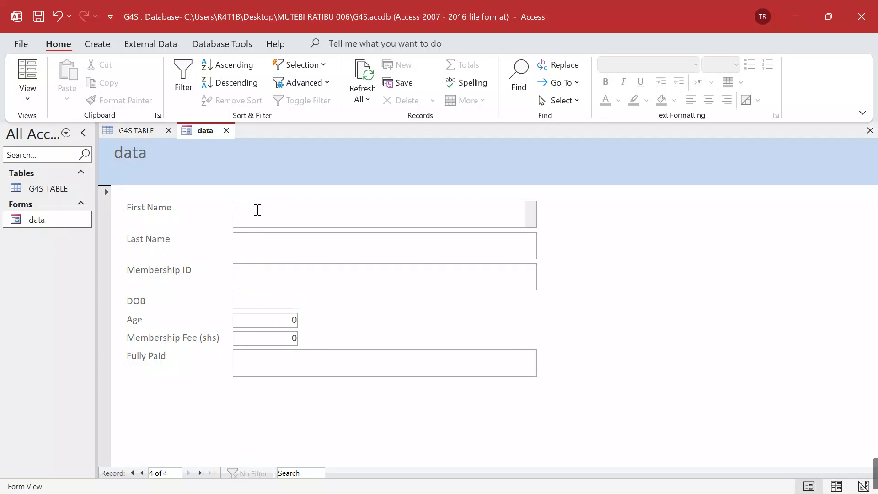
{"action": "type", "text": "Kifam"}
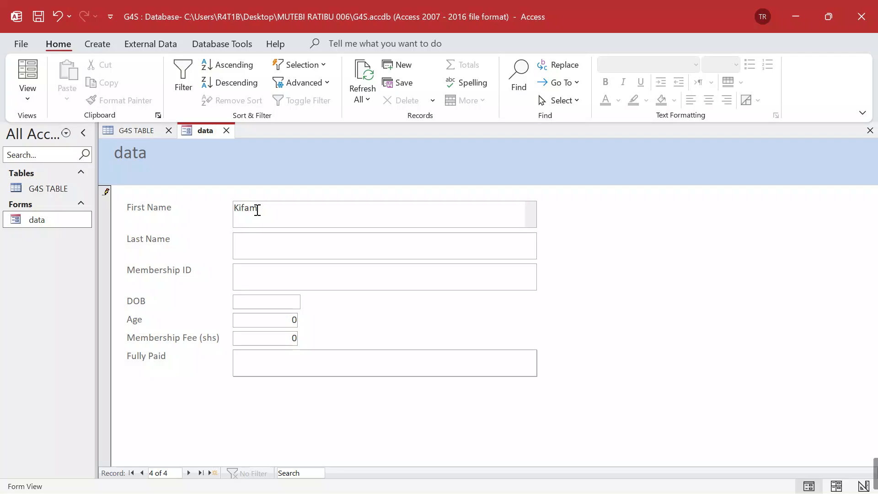
{"action": "type", "text": "pa"}
{"action": "left_click", "coordinate": [265, 244]}
{"action": "key", "text": "Caps_Lock"}
{"action": "type", "text": "B"}
{"action": "key", "text": "Caps_Lock"}
{"action": "type", "text": "ob"}
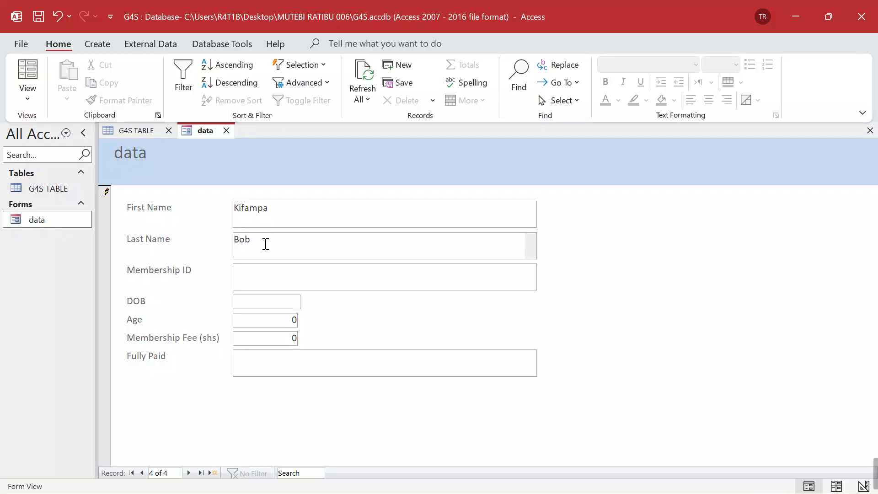
Enter the fourth member's ID and date of birth, Membership Fee 10000 and Fully Paid N, and advance to a new record.
{"action": "left_click", "coordinate": [270, 277]}
{"action": "type", "text": "123"}
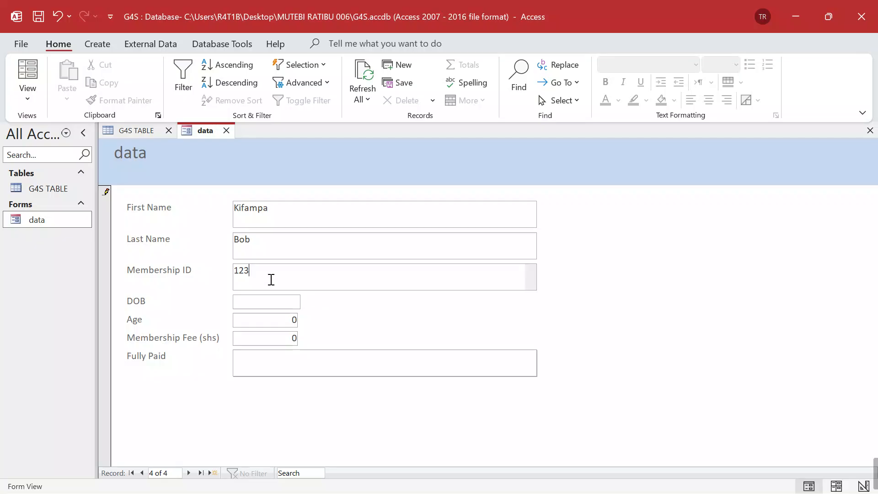
{"action": "left_click", "coordinate": [266, 305]}
{"action": "type", "text": "12/1"}
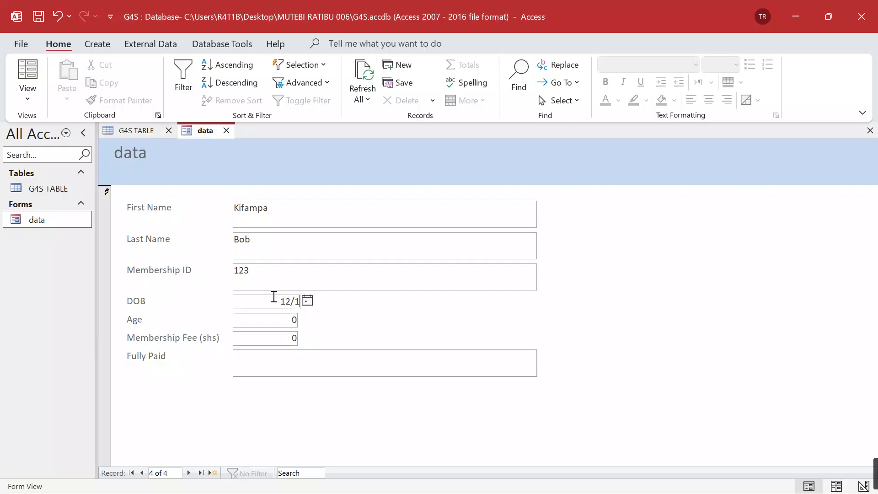
{"action": "type", "text": "/1999"}
{"action": "left_click", "coordinate": [258, 339]}
{"action": "type", "text": "10000"}
{"action": "left_click", "coordinate": [263, 365]}
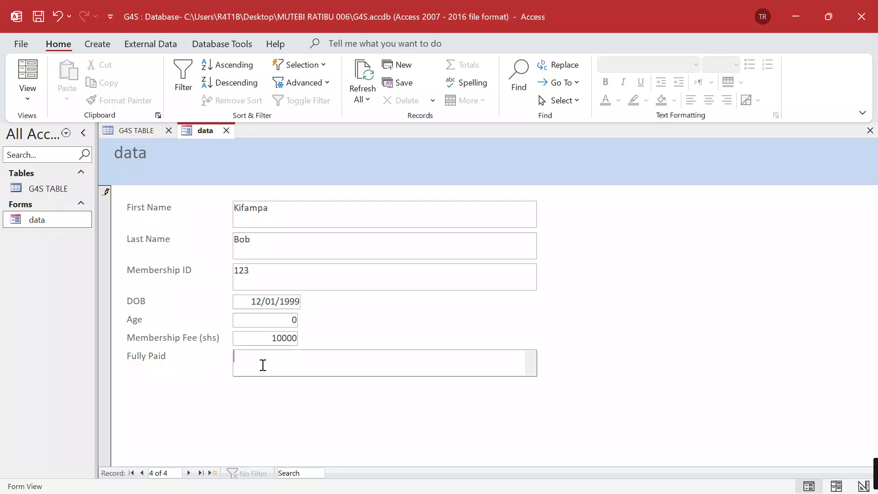
{"action": "key", "text": "Caps_Lock"}
{"action": "type", "text": "N"}
{"action": "left_click", "coordinate": [212, 472]}
Enter the fifth listed member's first name and last name in the new record.
{"action": "left_click", "coordinate": [281, 221]}
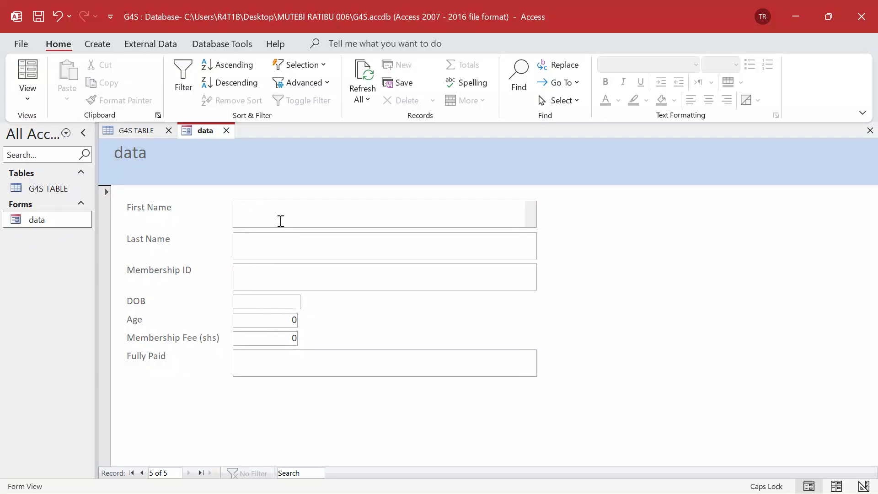
{"action": "key", "text": "Caps_Lock"}
{"action": "key", "text": "Caps_Lock"}
{"action": "type", "text": "K"}
{"action": "key", "text": "Caps_Lock"}
{"action": "type", "text": "aleb"}
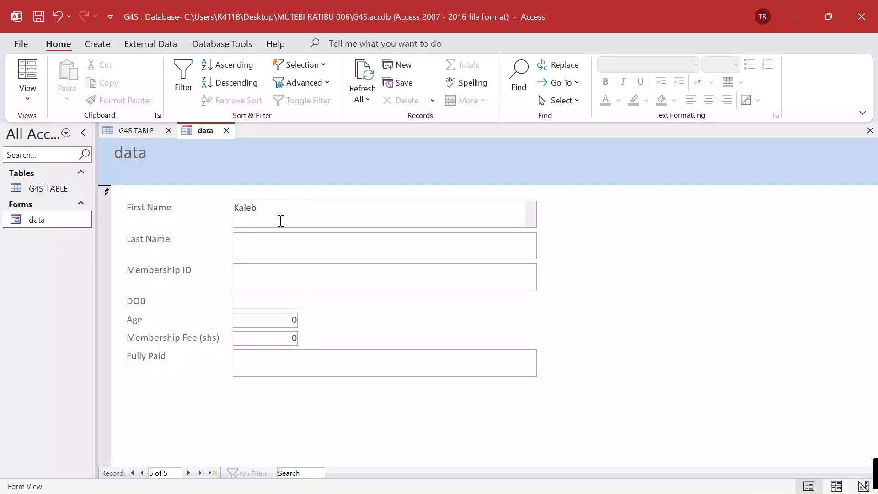
{"action": "left_click", "coordinate": [276, 250]}
{"action": "key", "text": "Caps_Lock"}
{"action": "type", "text": "P"}
{"action": "key", "text": "Caps_Lock"}
{"action": "type", "text": "eter"}
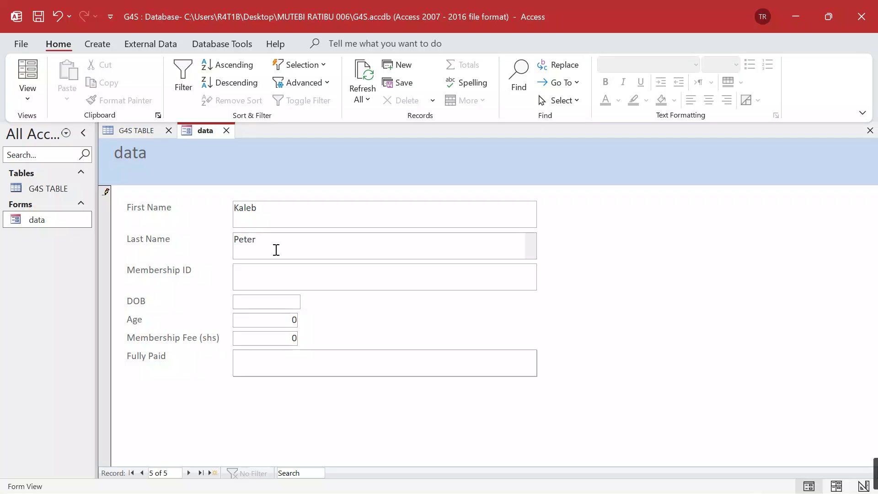
Enter the fifth member's ID and date of birth, Membership Fee 70000 and Fully Paid N, and advance to a new record.
{"action": "left_click", "coordinate": [269, 274]}
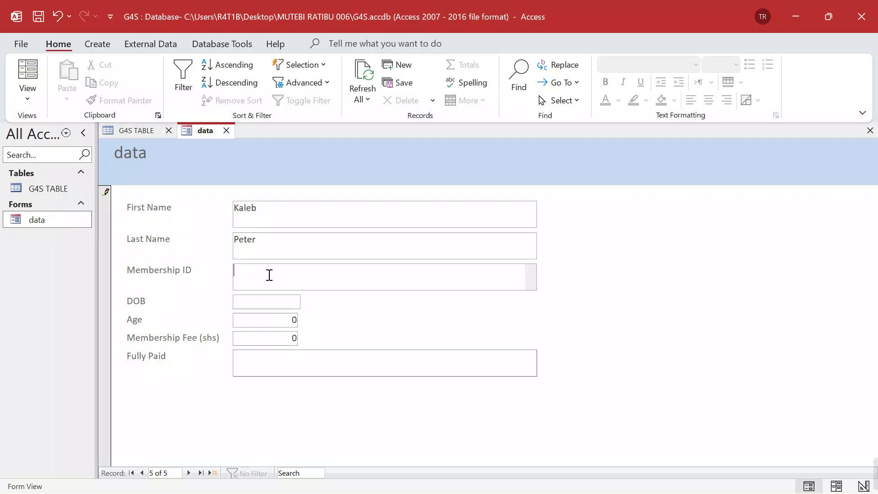
{"action": "type", "text": "411"}
{"action": "left_click", "coordinate": [264, 299]}
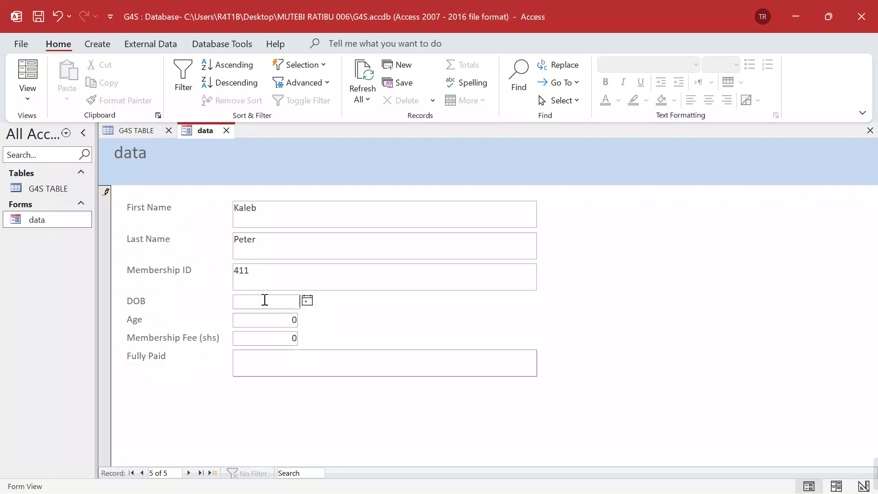
{"action": "type", "text": "10/03/2014"}
{"action": "left_click", "coordinate": [274, 317]}
{"action": "type", "text": "0000"}
{"action": "left_click", "coordinate": [278, 367]}
{"action": "key", "text": "Caps_Lock"}
{"action": "type", "text": "N"}
{"action": "key", "text": "Caps_Lock"}
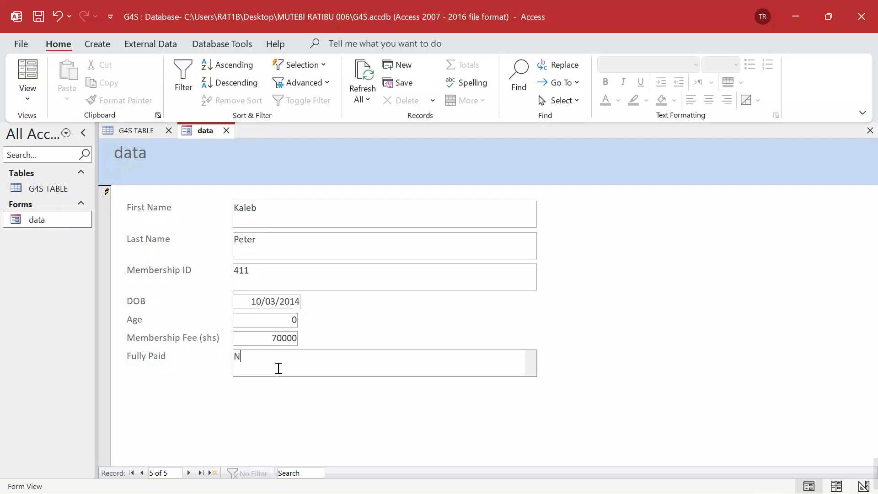
{"action": "left_click", "coordinate": [212, 472]}
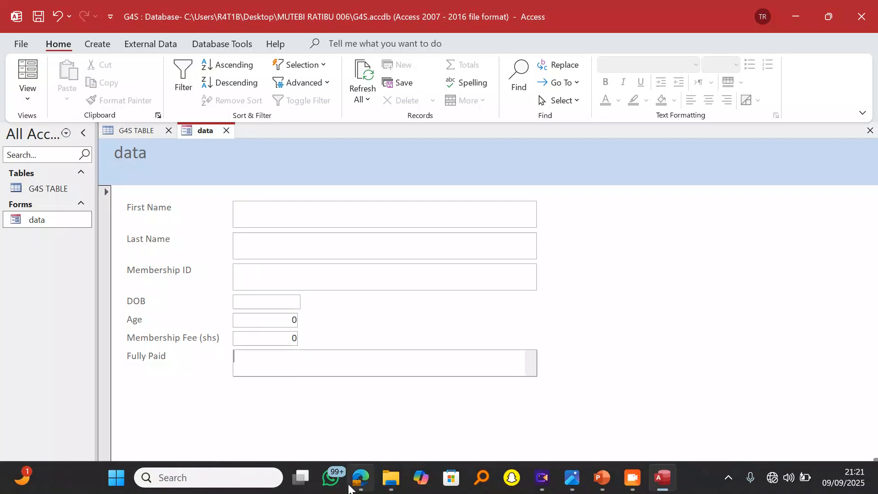
Check the remaining members' rows in the question PDF and return to the data form in Access.
{"action": "left_click", "coordinate": [360, 477]}
{"action": "scroll", "coordinate": [229, 337], "scroll_direction": "down", "scroll_amount": 3}
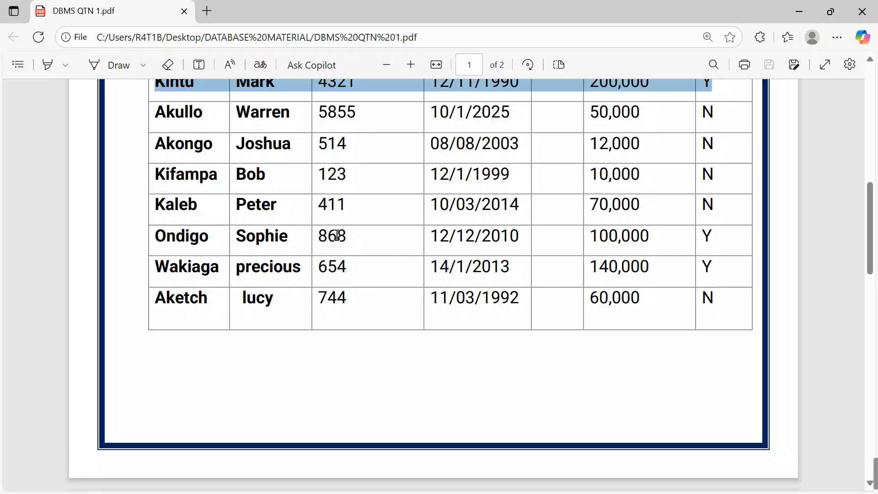
{"action": "mouse_move", "coordinate": [497, 484]}
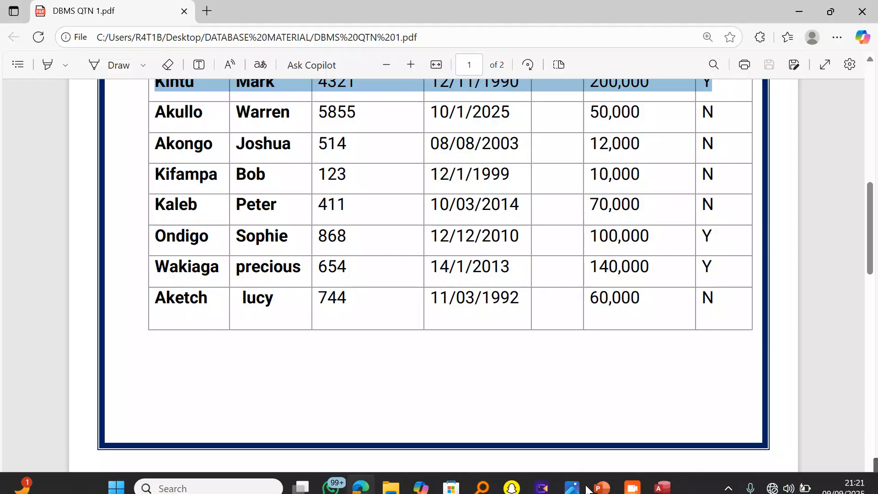
{"action": "left_click", "coordinate": [659, 483]}
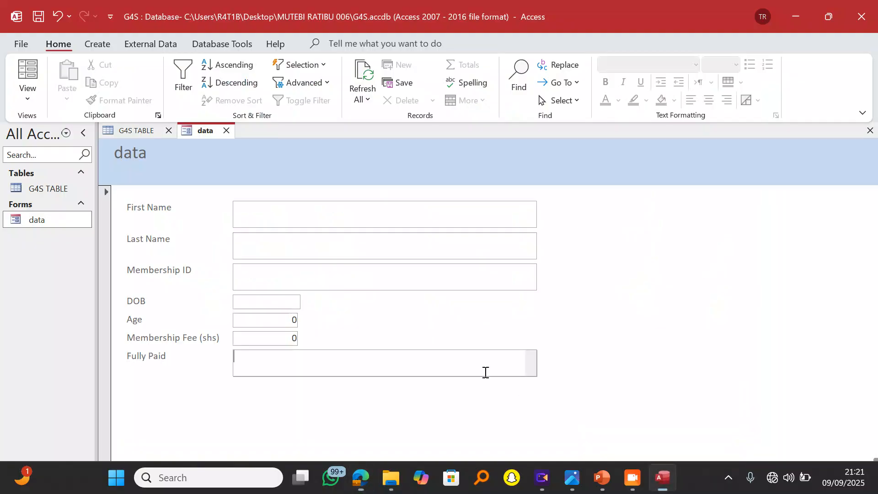
Enter the sixth listed member's first name and last name in the empty record of the data form.
{"action": "left_click", "coordinate": [254, 220]}
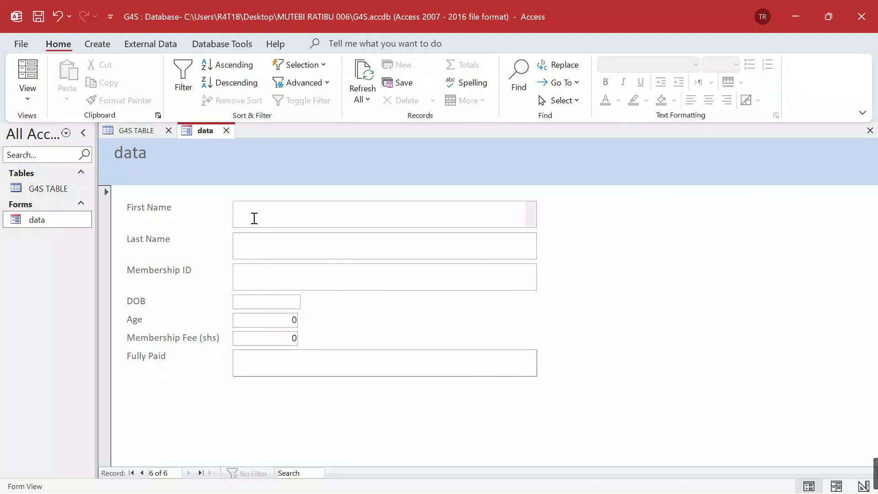
{"action": "type", "text": "On"}
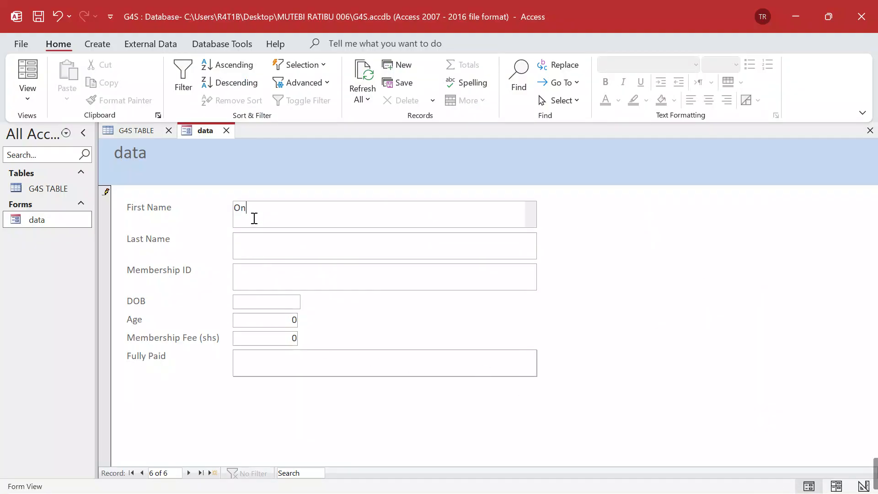
{"action": "type", "text": "digo"}
{"action": "left_click", "coordinate": [267, 237]}
{"action": "key", "text": "Caps_Lock"}
{"action": "type", "text": "S"}
{"action": "key", "text": "Caps_Lock"}
{"action": "type", "text": "op"}
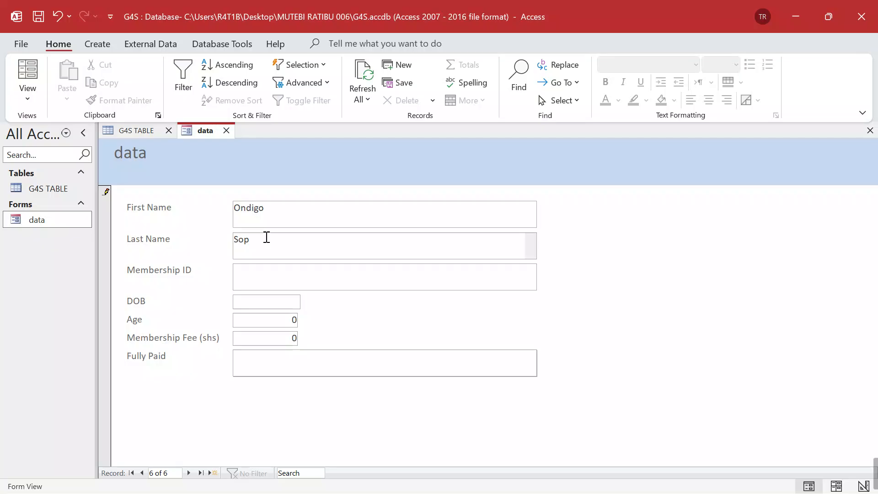
{"action": "type", "text": "hie"}
Enter the sixth member's ID and date of birth, Membership Fee 100000 and Fully Paid Y, and advance to a new record.
{"action": "left_click", "coordinate": [269, 280]}
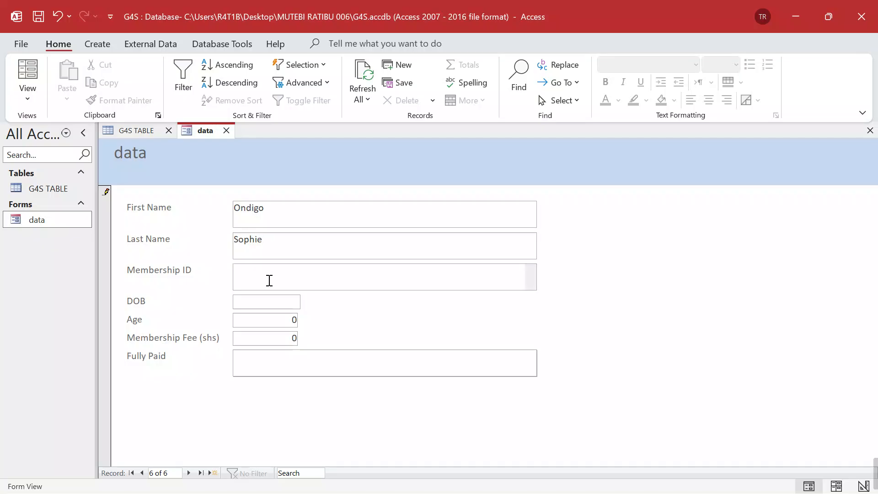
{"action": "type", "text": "869"}
{"action": "key", "text": "BackSpace"}
{"action": "type", "text": "8"}
{"action": "left_click", "coordinate": [250, 301]}
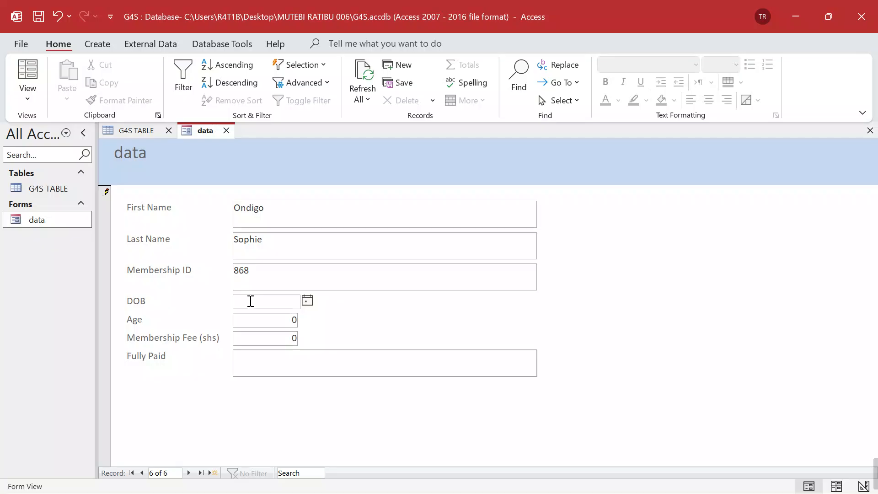
{"action": "type", "text": "12/12/2010"}
{"action": "left_click", "coordinate": [266, 339]}
{"action": "type", "text": "100"}
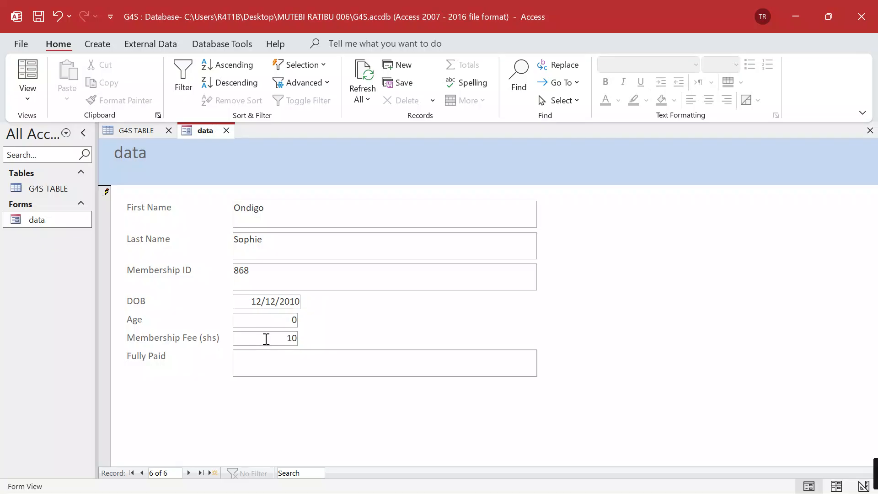
{"action": "type", "text": "00"}
{"action": "left_click", "coordinate": [283, 362]}
{"action": "key", "text": "Caps_Lock"}
{"action": "type", "text": "Y"}
{"action": "key", "text": "Caps_Lock"}
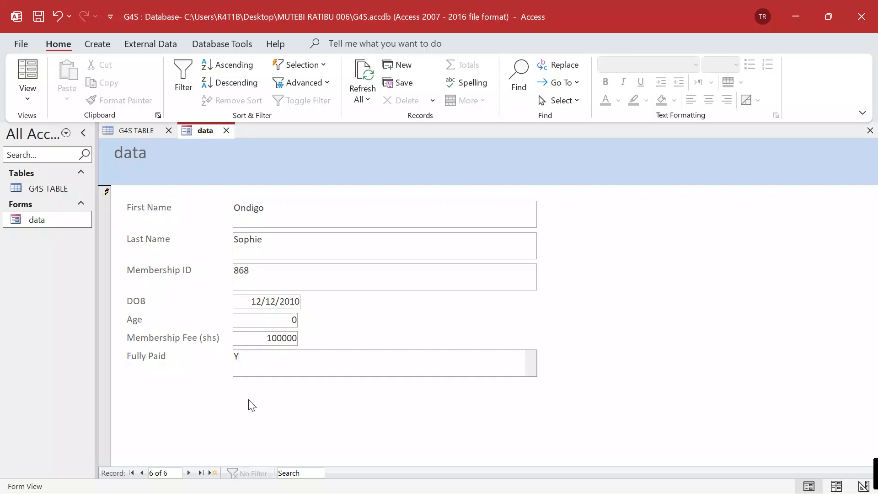
{"action": "left_click", "coordinate": [215, 473]}
Enter the seventh listed member's first name and last name in the new record.
{"action": "left_click", "coordinate": [288, 208]}
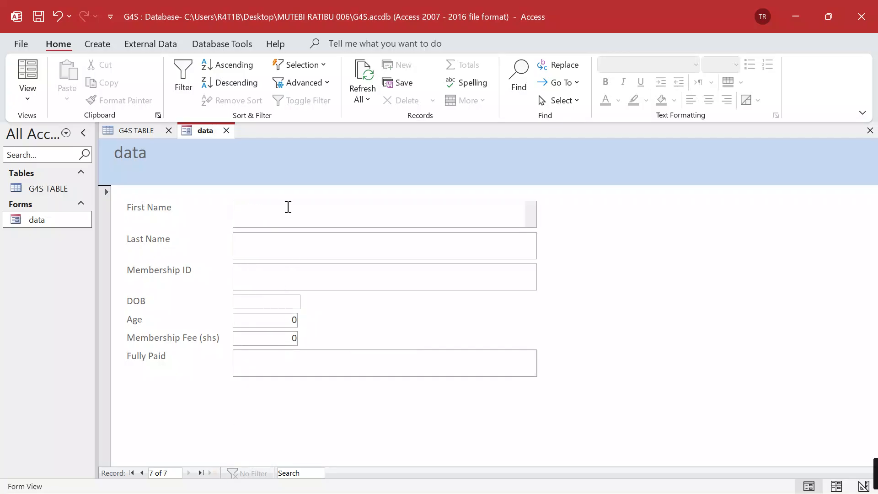
{"action": "key", "text": "Caps_Lock"}
{"action": "type", "text": "W"}
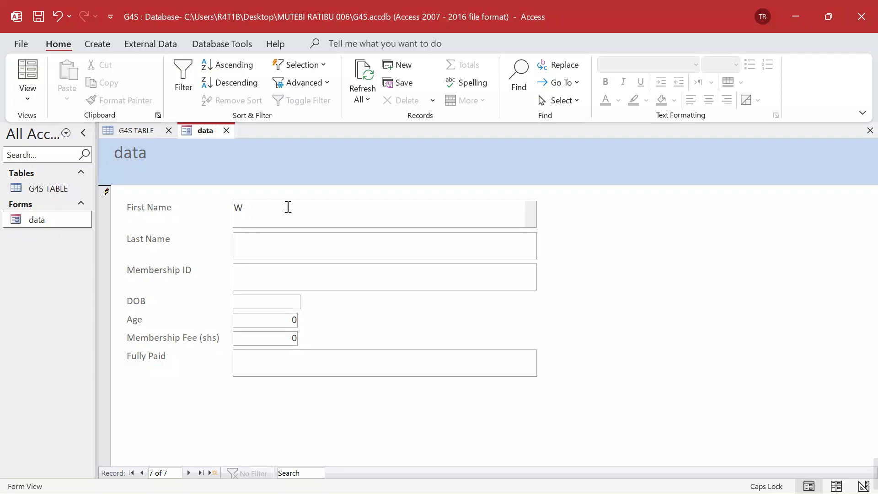
{"action": "key", "text": "Caps_Lock"}
{"action": "type", "text": "aga"}
{"action": "left_click", "coordinate": [288, 255]}
{"action": "key", "text": "Caps_Lock"}
{"action": "type", "text": "P"}
{"action": "key", "text": "Caps_Lock"}
{"action": "type", "text": "recious"}
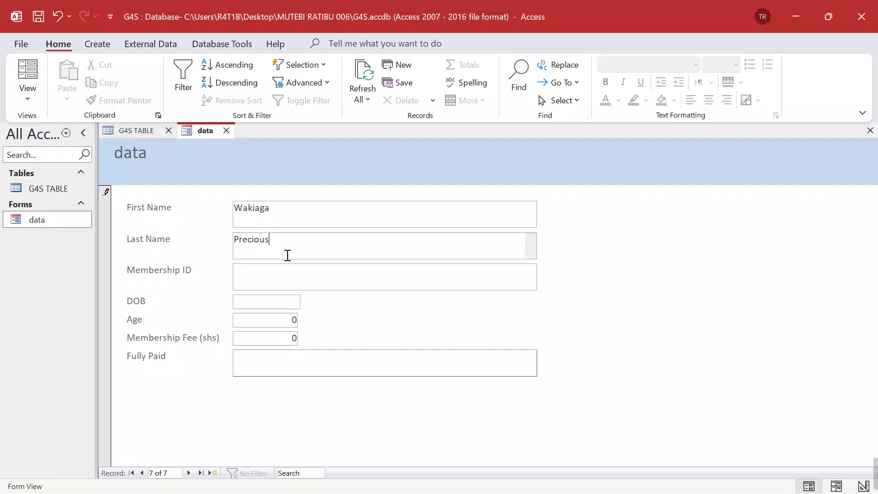
Enter the seventh member's ID and date of birth, Membership Fee 140000 and Fully Paid Y.
{"action": "left_click", "coordinate": [281, 280]}
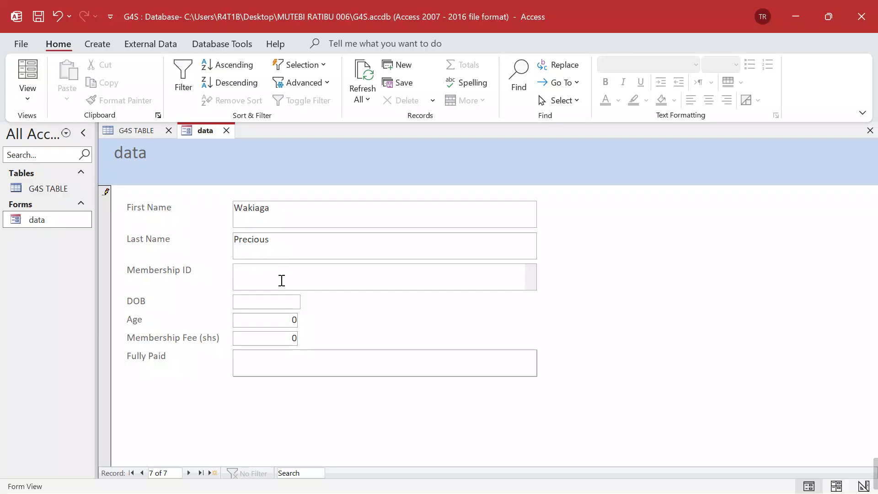
{"action": "type", "text": "654"}
{"action": "left_click", "coordinate": [283, 296]}
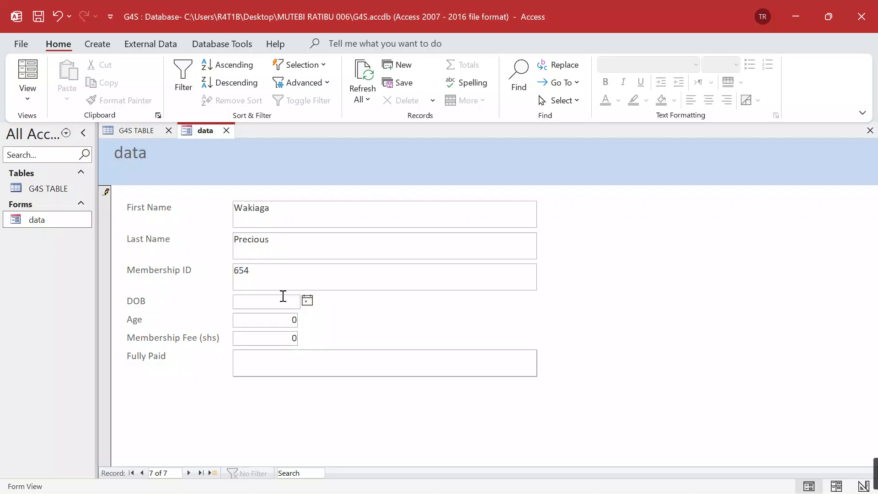
{"action": "type", "text": "14/1/2013"}
{"action": "left_click", "coordinate": [281, 337]}
{"action": "type", "text": "140"}
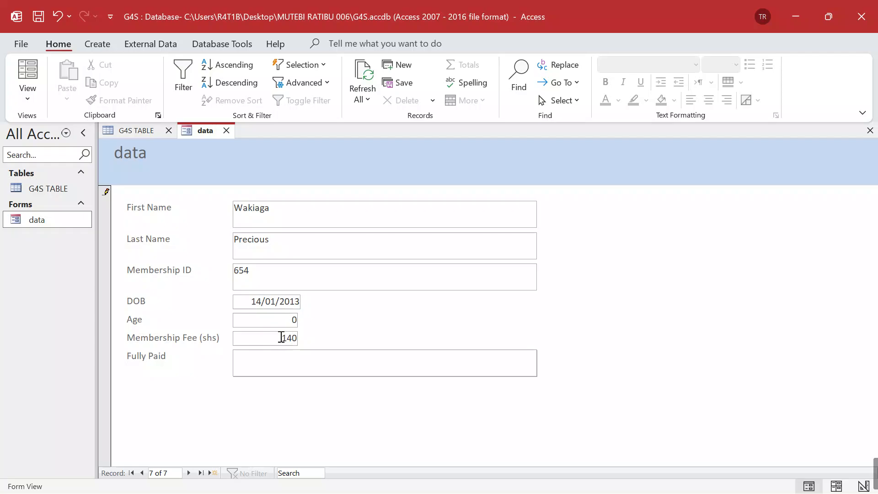
{"action": "type", "text": "000"}
{"action": "left_click", "coordinate": [278, 365]}
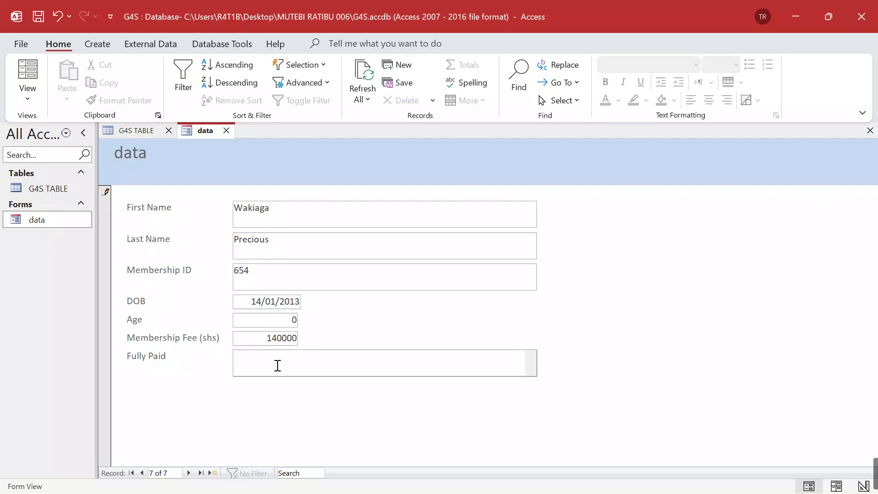
{"action": "key", "text": "Caps_Lock"}
{"action": "type", "text": "Y"}
{"action": "key", "text": "Caps_Lock"}
Check the last member's row in the question PDF and advance the Access data form to a new record.
{"action": "left_click", "coordinate": [361, 478]}
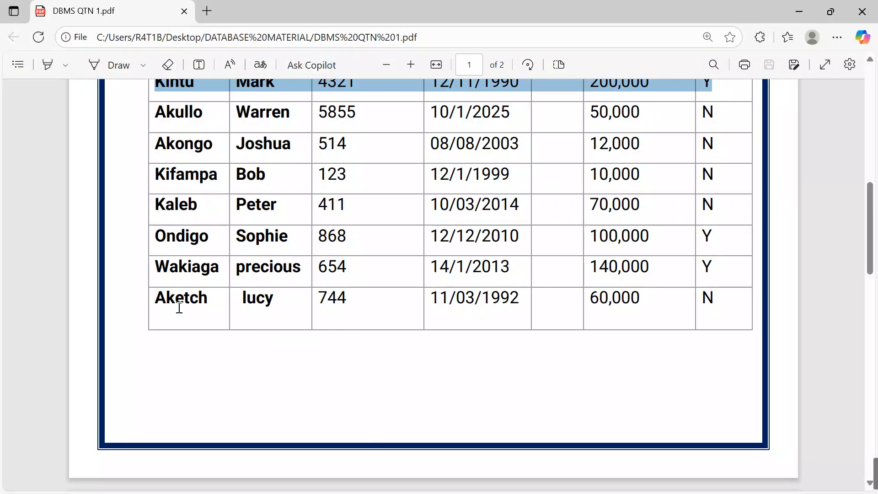
{"action": "left_click", "coordinate": [799, 11]}
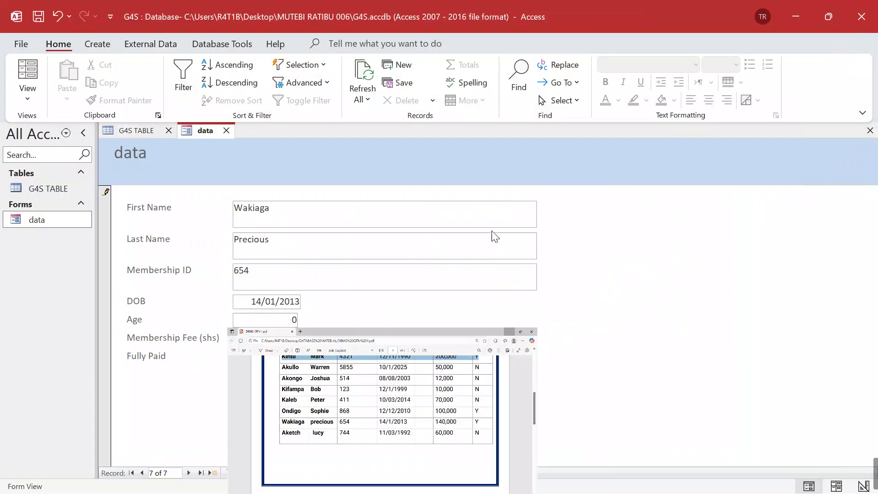
{"action": "left_click", "coordinate": [212, 473]}
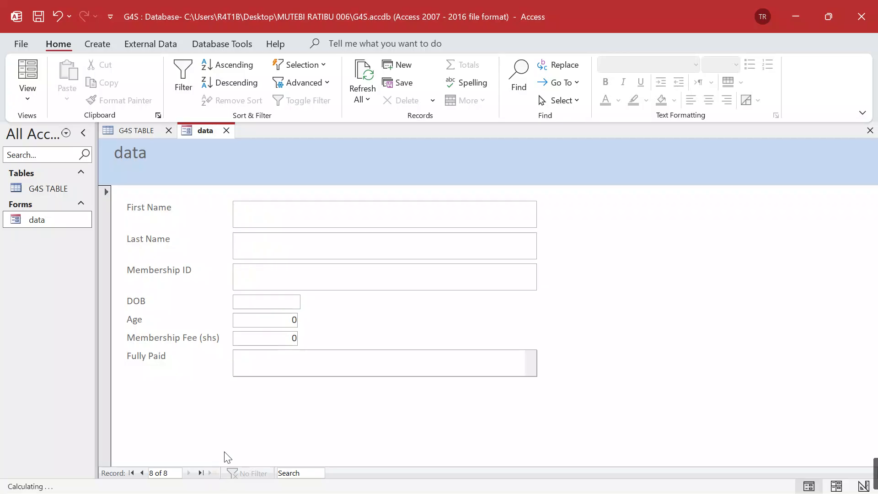
Enter the eighth listed member's first name and last name in the new record.
{"action": "left_click", "coordinate": [270, 217]}
{"action": "type", "text": "Akecth"}
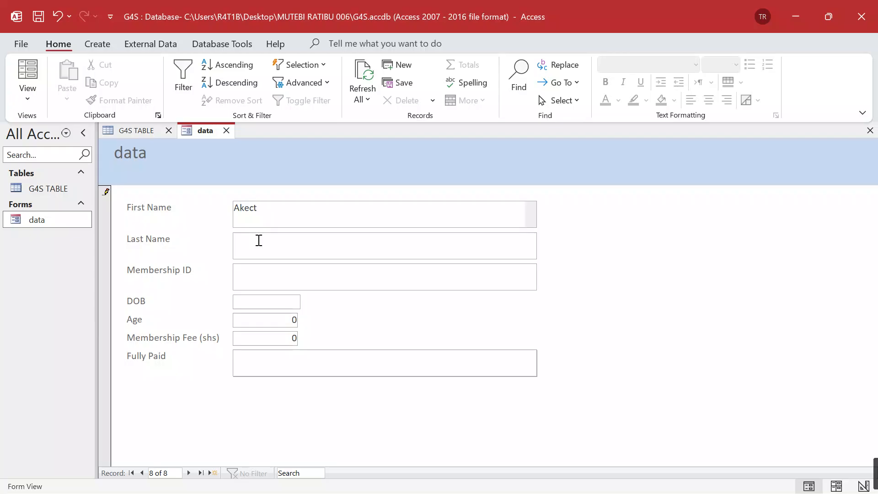
{"action": "key", "text": "BackSpace"}
{"action": "type", "text": "tch"}
{"action": "left_click", "coordinate": [258, 240]}
{"action": "key", "text": "Caps_Lock"}
{"action": "type", "text": "L"}
{"action": "key", "text": "Caps_Lock"}
{"action": "type", "text": "ucy"}
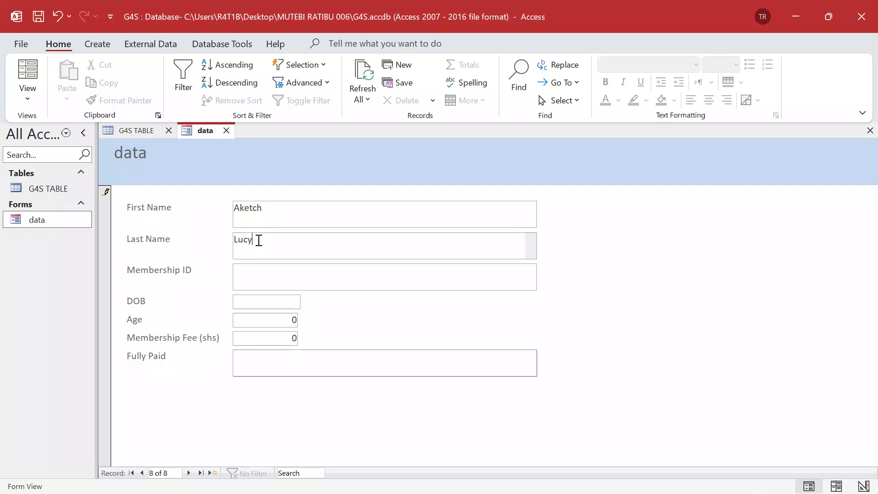
Enter the eighth member's ID and date of birth, Membership Fee 60000 and Fully Paid N, save, and advance to a new record.
{"action": "left_click", "coordinate": [254, 276]}
{"action": "type", "text": "744"}
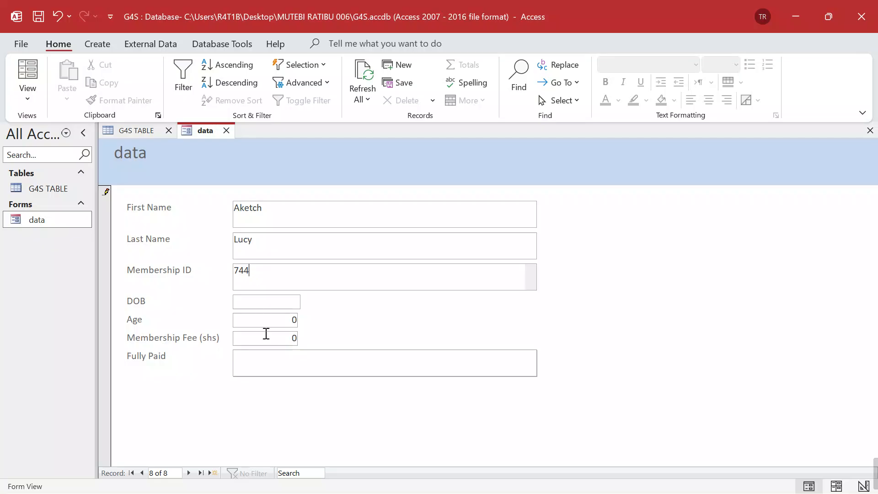
{"action": "left_click", "coordinate": [267, 303]}
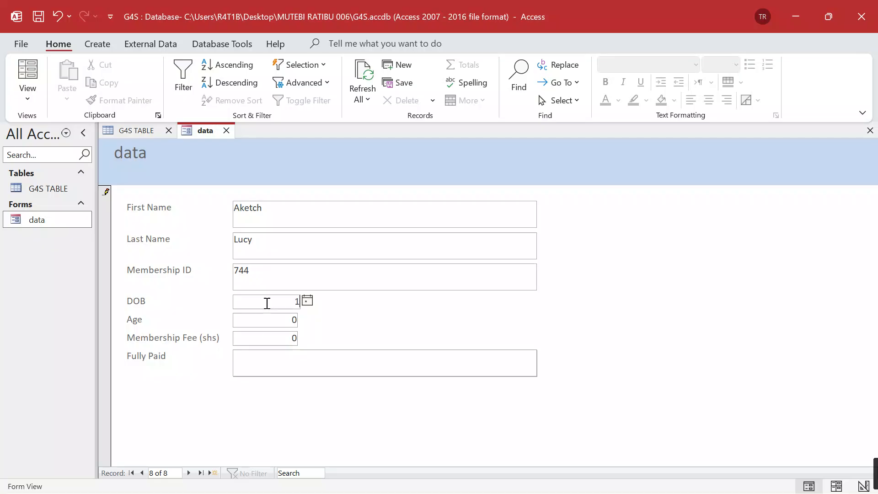
{"action": "type", "text": "11/03/1992"}
{"action": "left_click", "coordinate": [276, 339]}
{"action": "type", "text": "60000"}
{"action": "left_click", "coordinate": [288, 355]}
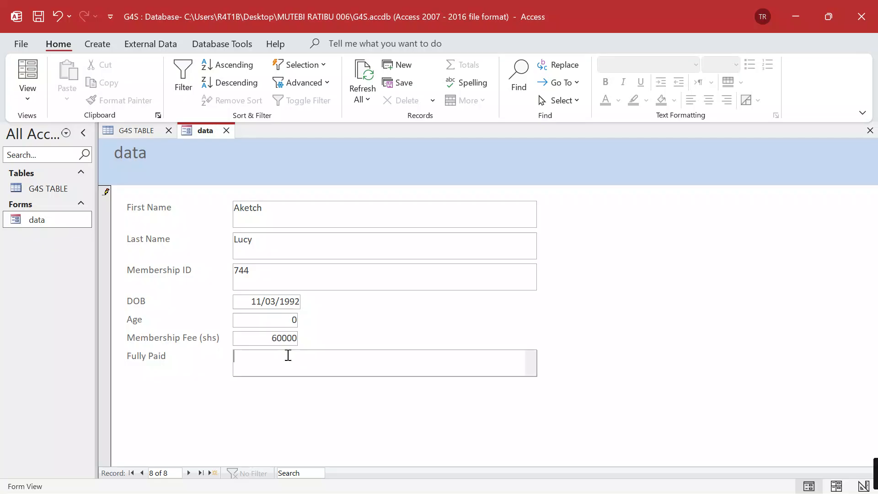
{"action": "key", "text": "Caps_Lock"}
{"action": "type", "text": "N"}
{"action": "key", "text": "ctrl+s"}
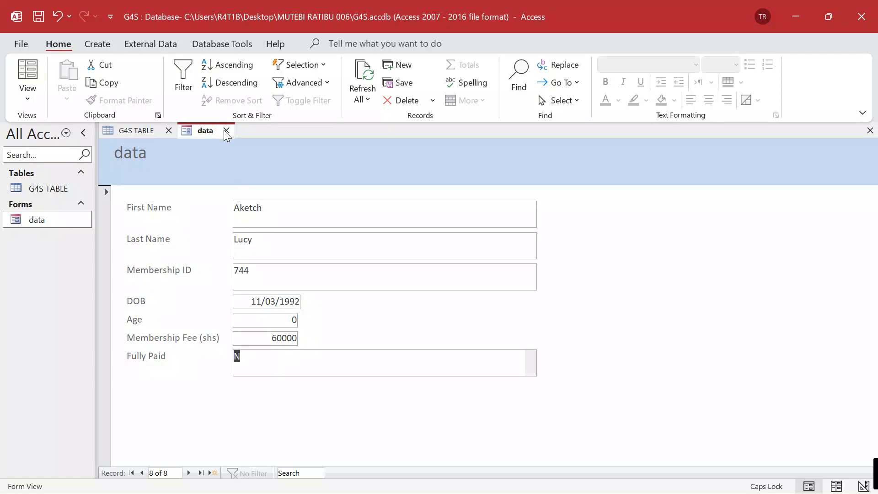
{"action": "left_click", "coordinate": [213, 472]}
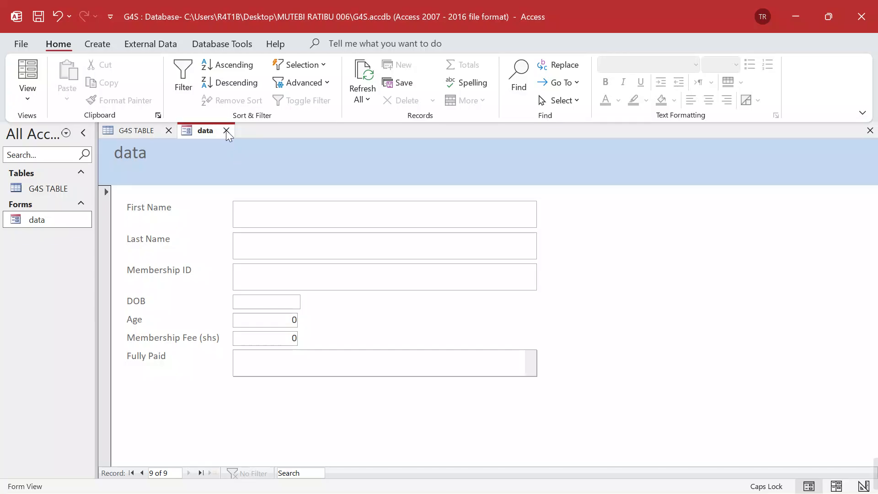
Close the data form and G4S TABLE, and reopen G4S TABLE to load the records entered through the form.
{"action": "left_click", "coordinate": [225, 131]}
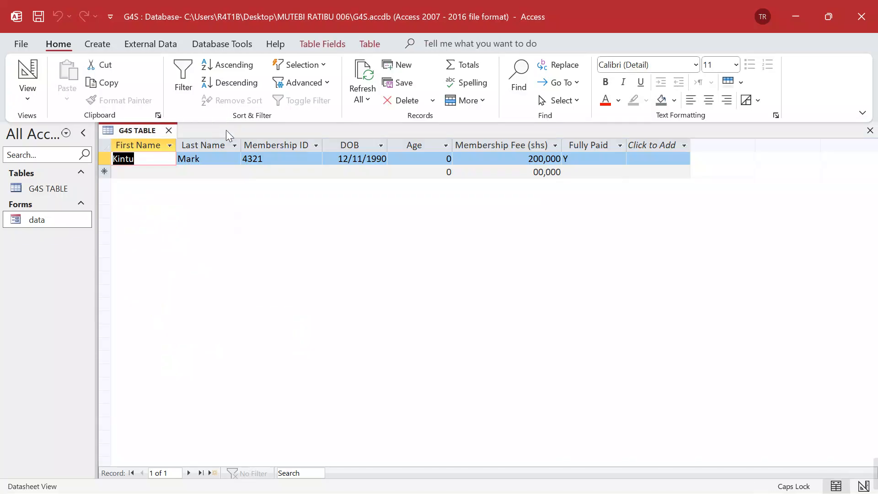
{"action": "left_click", "coordinate": [169, 130]}
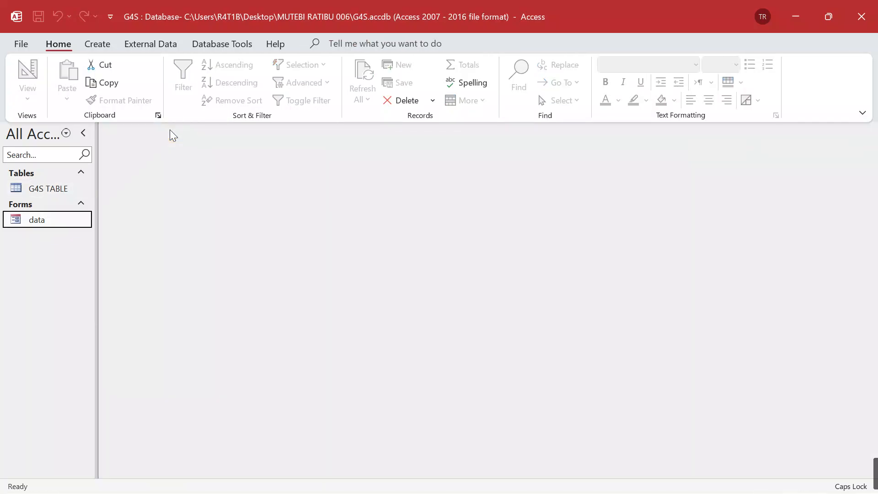
{"action": "double_click", "coordinate": [56, 190]}
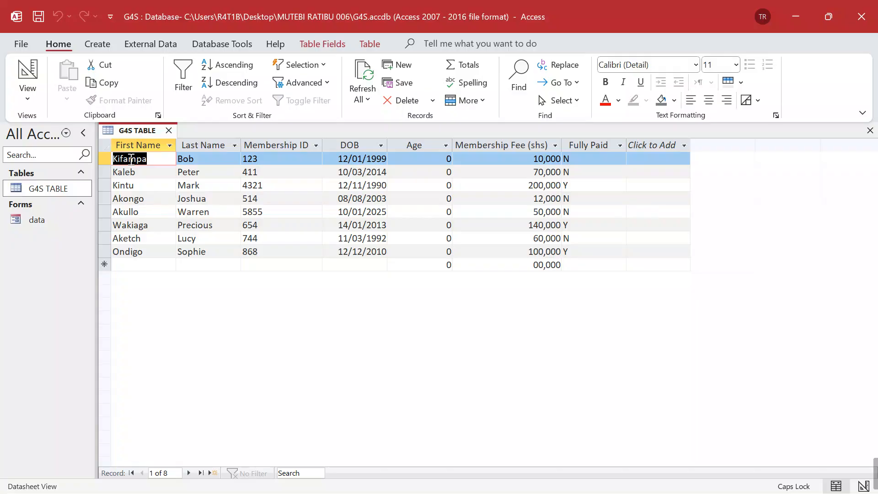
Set the G4S TABLE datasheet's font size to 16 and fit the DOB column to its contents.
{"action": "left_click_drag", "start_coordinate": [131, 145], "coordinate": [658, 144]}
{"action": "left_click", "coordinate": [658, 145]}
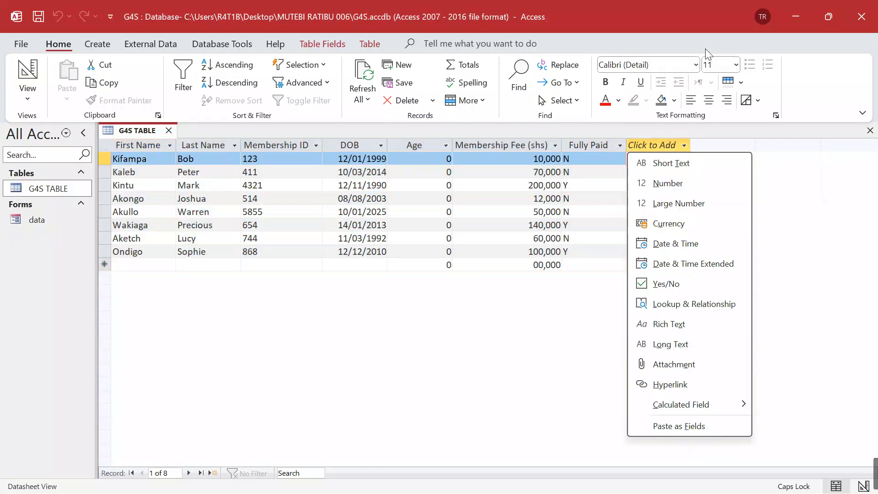
{"action": "left_click", "coordinate": [736, 64]}
{"action": "left_click", "coordinate": [715, 184]}
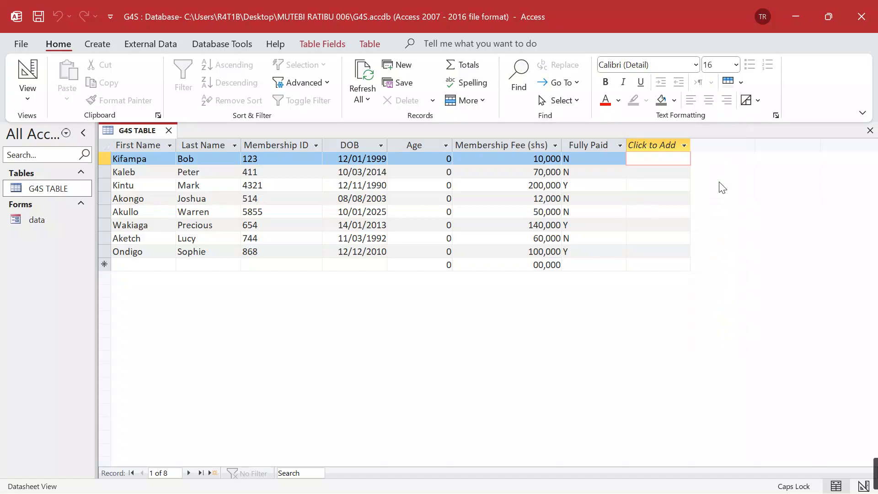
{"action": "double_click", "coordinate": [388, 147]}
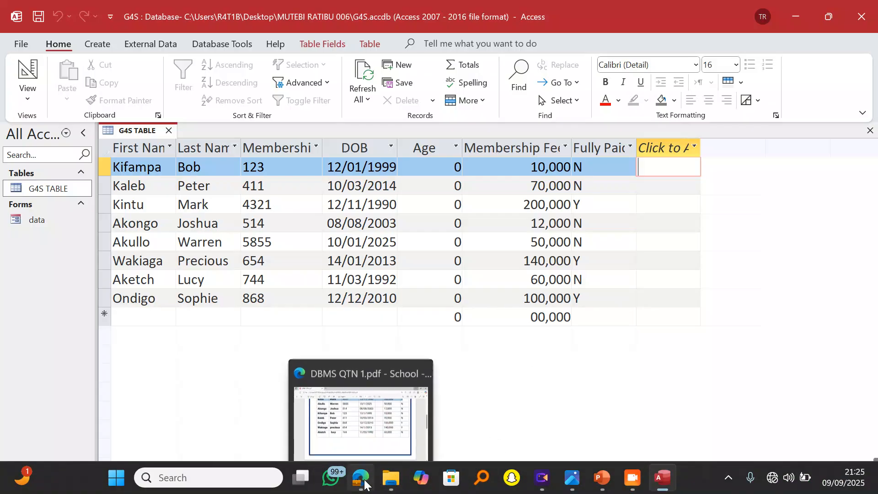
Switch to the question PDF in Edge and highlight "a form to enter the" in task (c) in green.
{"action": "left_click", "coordinate": [364, 483]}
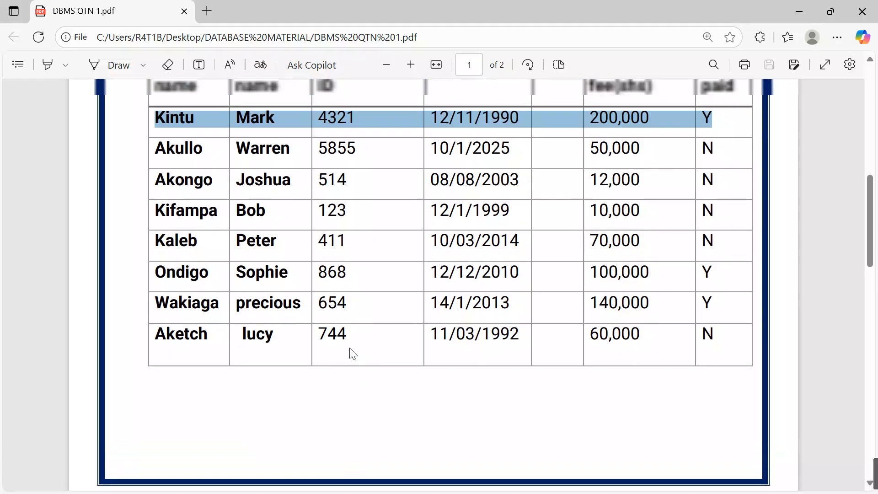
{"action": "scroll", "coordinate": [353, 352], "scroll_direction": "down", "scroll_amount": 5}
{"action": "scroll", "coordinate": [352, 353], "scroll_direction": "down", "scroll_amount": 5}
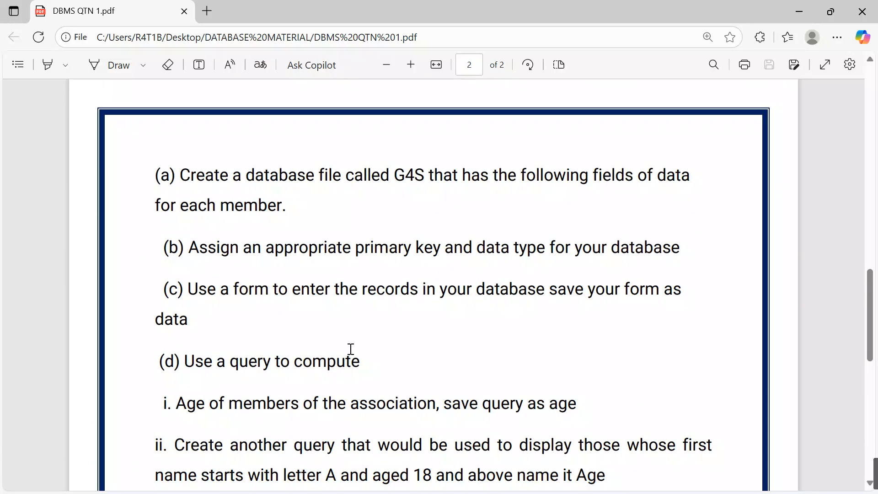
{"action": "scroll", "coordinate": [347, 366], "scroll_direction": "down", "scroll_amount": 2}
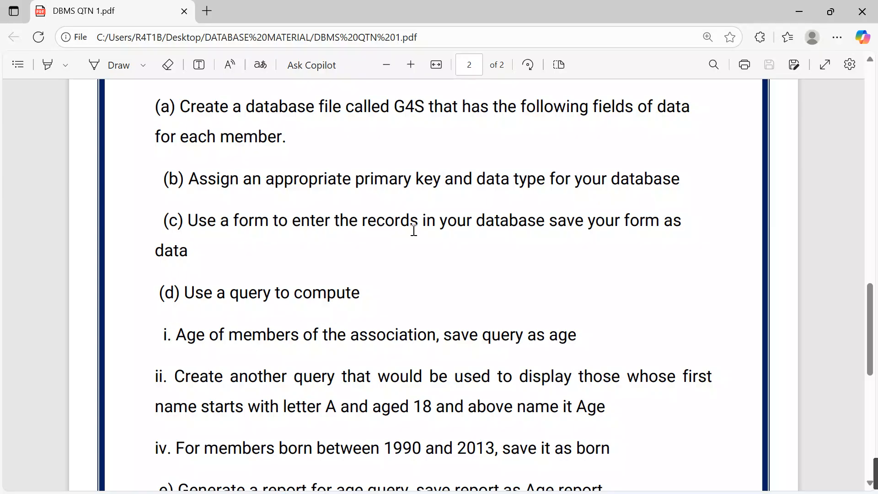
{"action": "left_click", "coordinate": [69, 66]}
{"action": "left_click", "coordinate": [107, 117]}
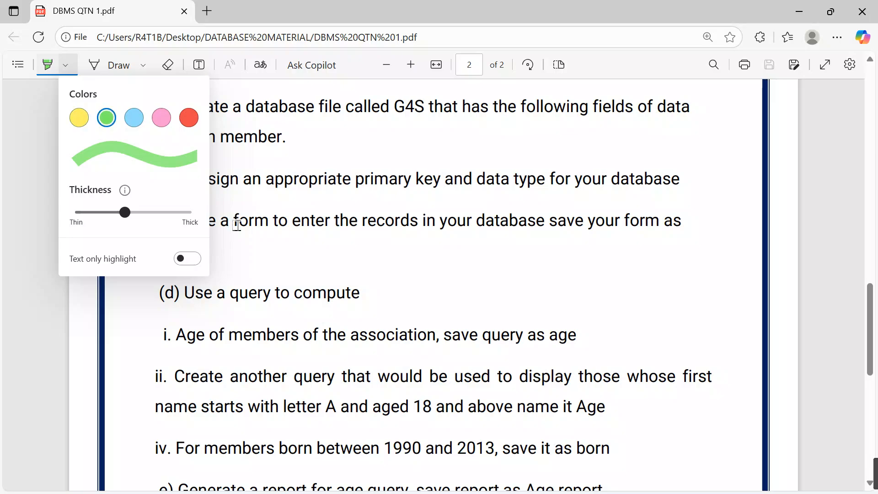
{"action": "mouse_move", "coordinate": [230, 232]}
{"action": "left_mouse_down"}
{"action": "mouse_move", "coordinate": [527, 251]}
{"action": "mouse_move", "coordinate": [503, 222]}
{"action": "mouse_move", "coordinate": [343, 232]}
{"action": "left_mouse_up"}
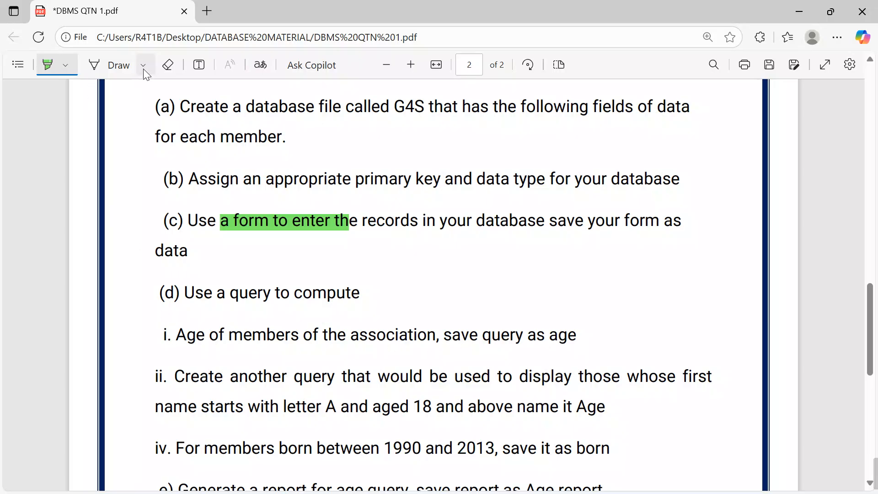
Highlight task (d) i, about computing the members' age, in green and return to Access.
{"action": "left_click_drag", "start_coordinate": [164, 334], "coordinate": [575, 340]}
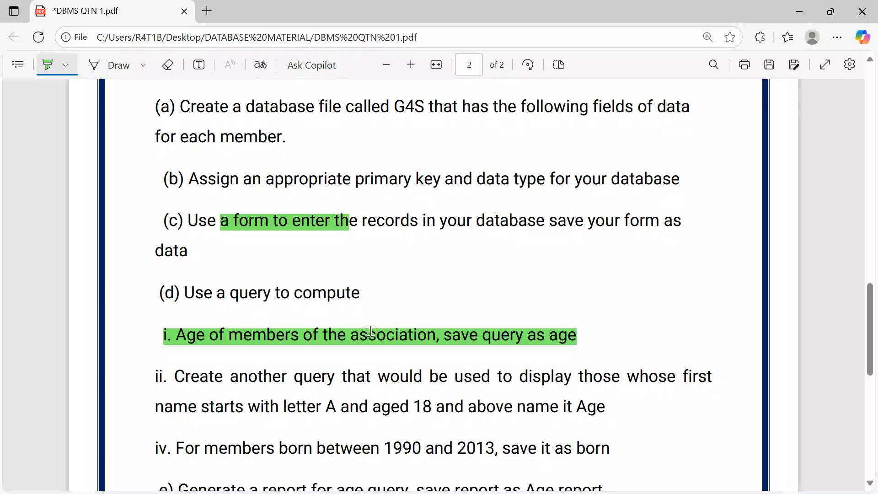
{"action": "left_click", "coordinate": [798, 16]}
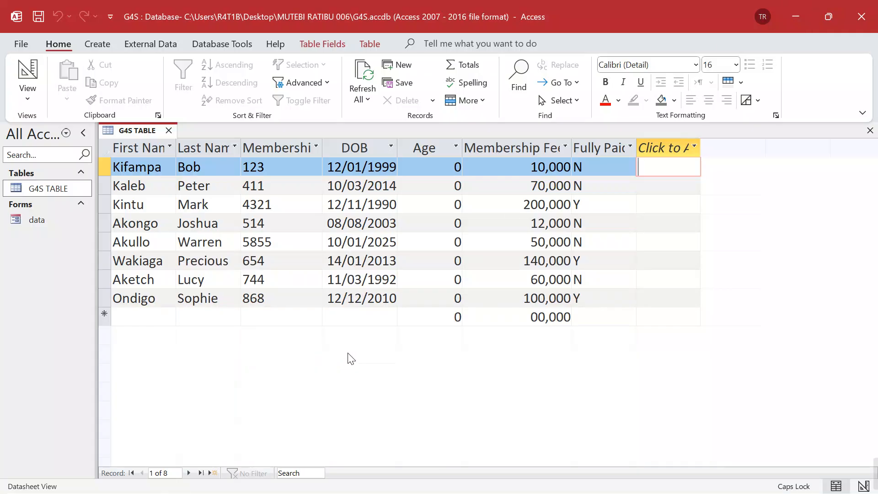
Close G4S TABLE and save the changes to its layout.
{"action": "left_click", "coordinate": [582, 167]}
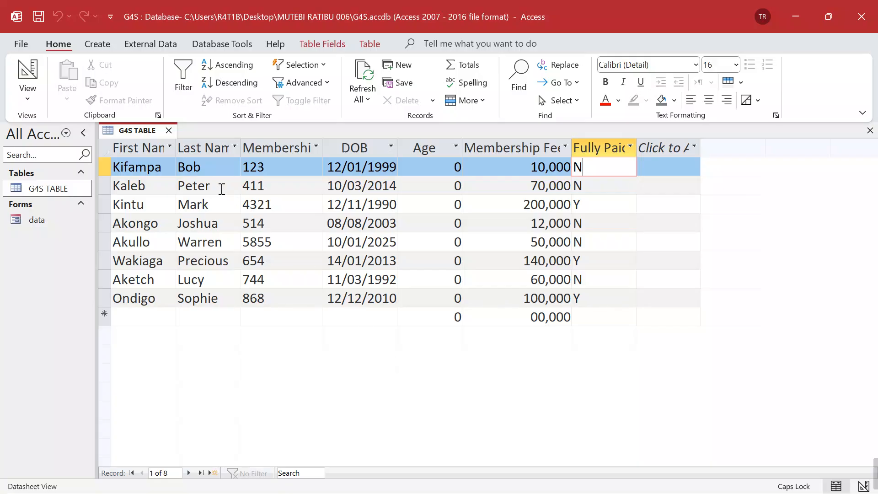
{"action": "left_click", "coordinate": [169, 130]}
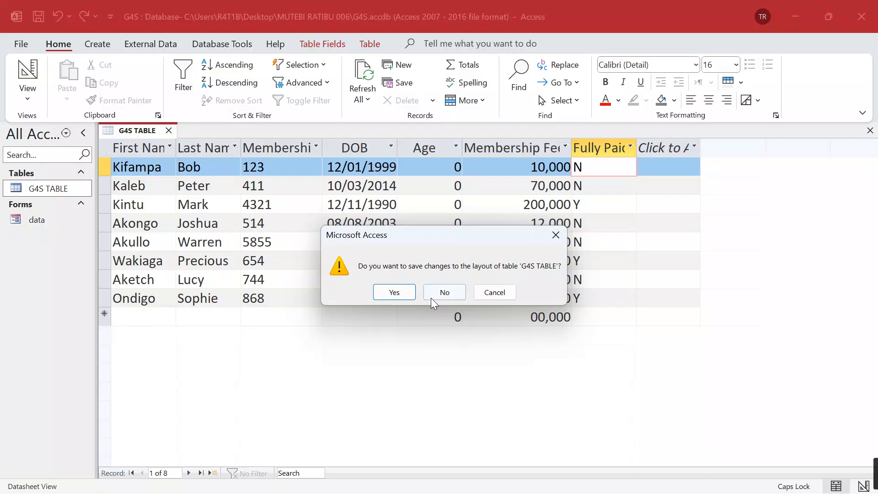
{"action": "left_click", "coordinate": [393, 292]}
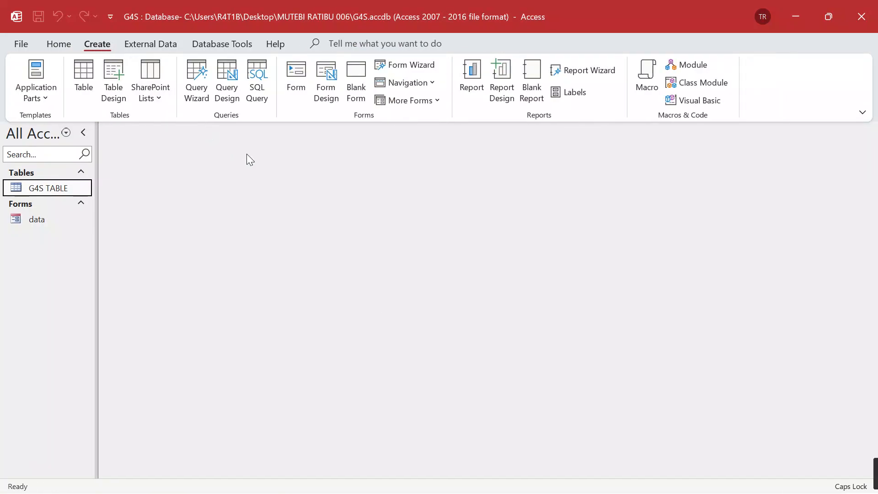
Create a simple query with the wizard, including all fields of G4S TABLE and showing full detail.
{"action": "left_click", "coordinate": [196, 67]}
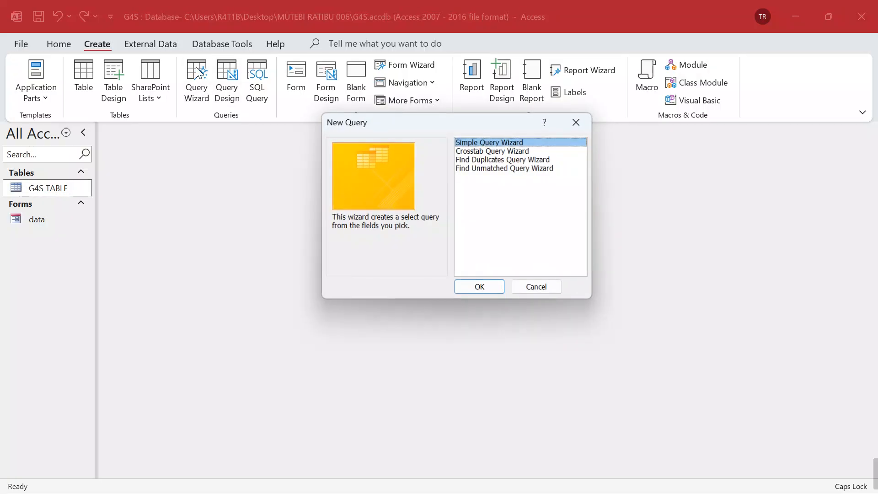
{"action": "left_click", "coordinate": [482, 288]}
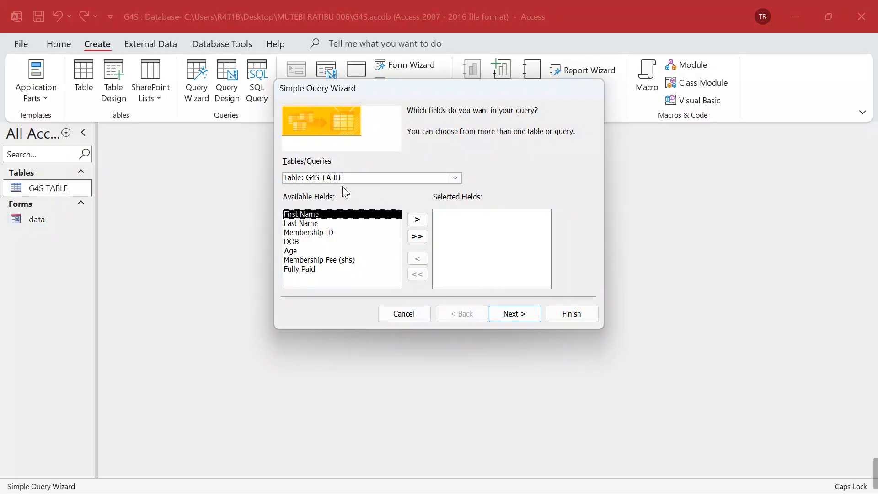
{"action": "left_click", "coordinate": [416, 236]}
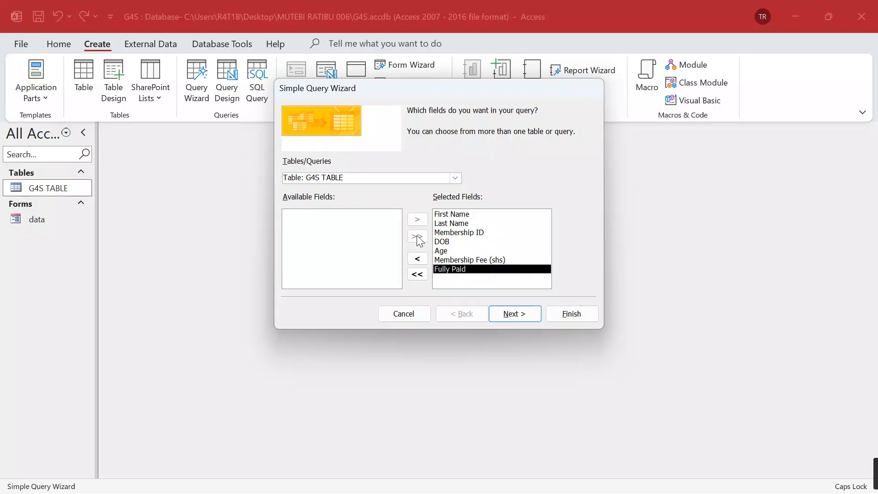
{"action": "left_click", "coordinate": [514, 315]}
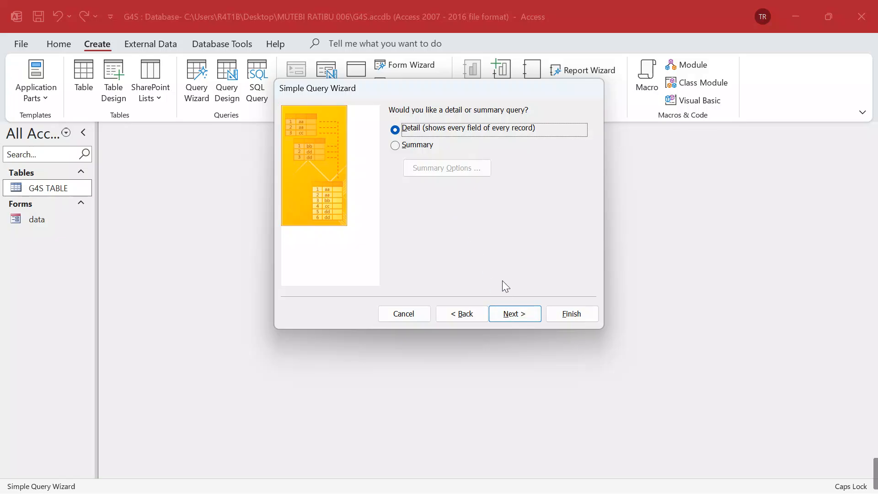
{"action": "left_click", "coordinate": [513, 314]}
Check the required query name in the question PDF, title the query AGE, and finish the wizard by opening the query design.
{"action": "left_click", "coordinate": [468, 126]}
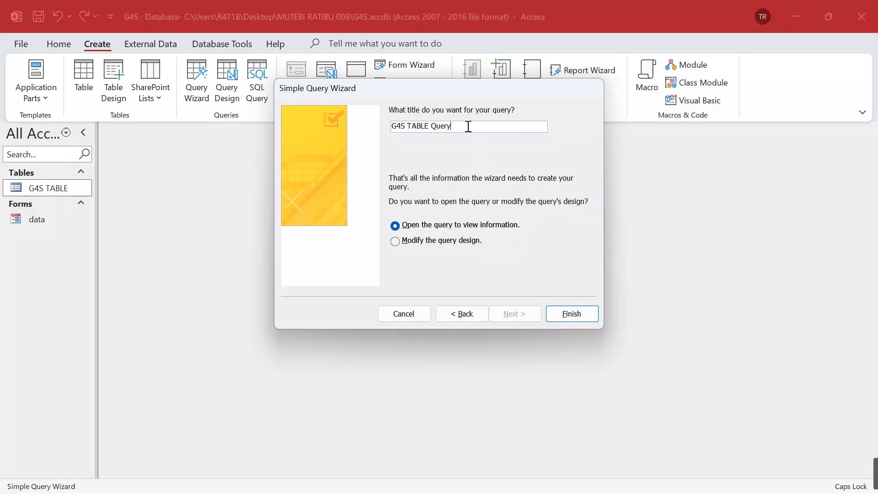
{"action": "mouse_move", "coordinate": [539, 491]}
{"action": "left_click", "coordinate": [362, 478]}
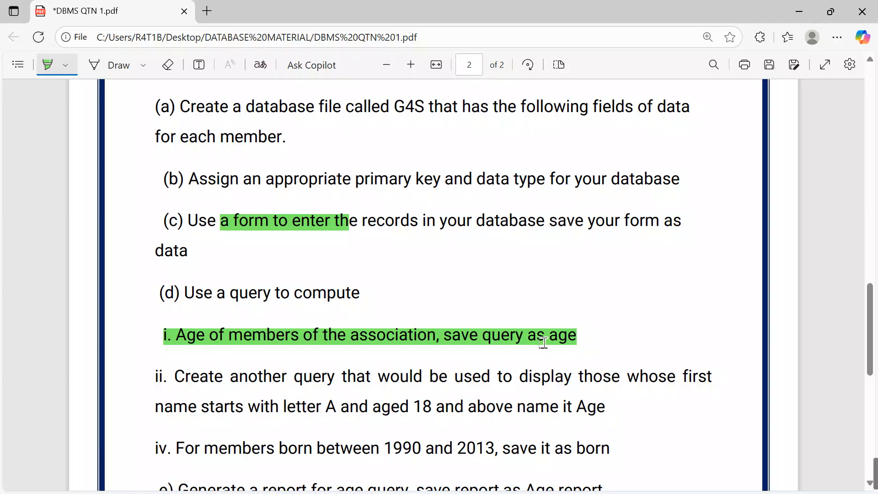
{"action": "left_click", "coordinate": [797, 10]}
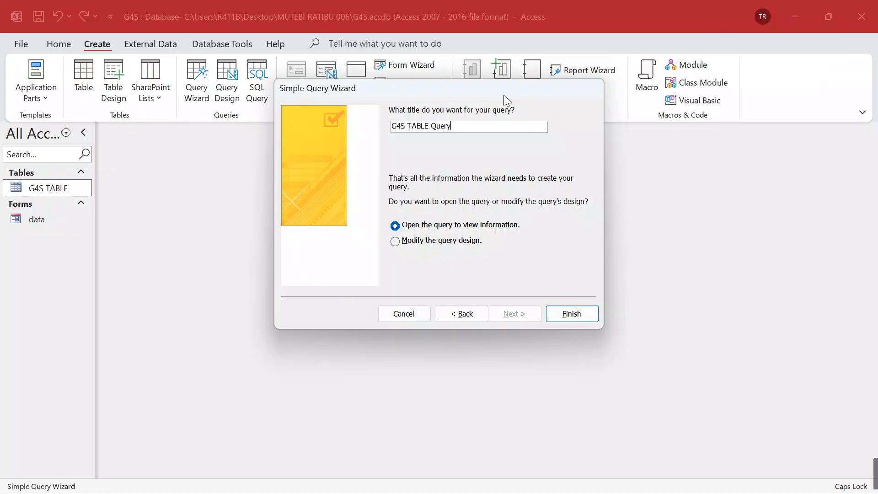
{"action": "key", "text": "BackSpace"}
{"action": "key", "text": "BackSpace"}
{"action": "key", "text": "BackSpace"}
{"action": "key", "text": "BackSpace"}
{"action": "key", "text": "BackSpace"}
{"action": "key", "text": "BackSpace"}
{"action": "key", "text": "BackSpace"}
{"action": "key", "text": "BackSpace"}
{"action": "key", "text": "BackSpace"}
{"action": "key", "text": "BackSpace"}
{"action": "key", "text": "BackSpace"}
{"action": "key", "text": "BackSpace"}
{"action": "key", "text": "BackSpace"}
{"action": "key", "text": "BackSpace"}
{"action": "key", "text": "BackSpace"}
{"action": "type", "text": "AGE"}
{"action": "left_click", "coordinate": [415, 242]}
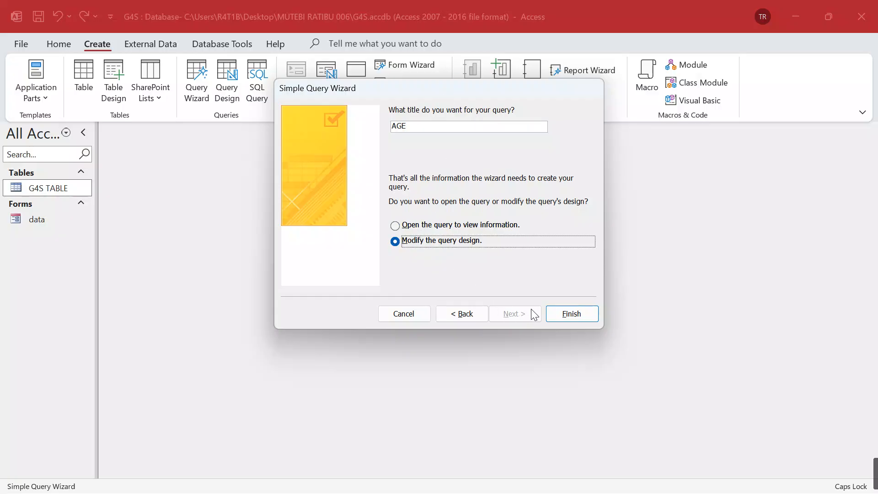
{"action": "left_click", "coordinate": [572, 315]}
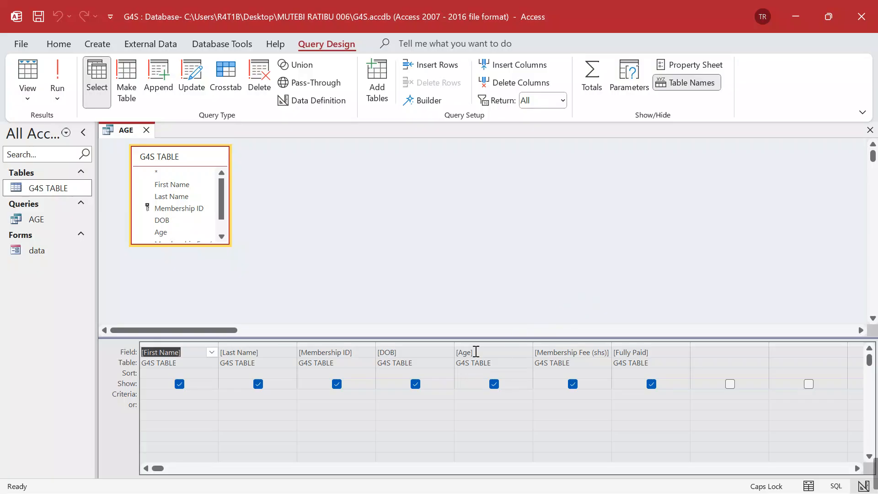
Open G4S TABLE, check its columns against the member table in the question PDF, and return to the AGE query design.
{"action": "double_click", "coordinate": [33, 189]}
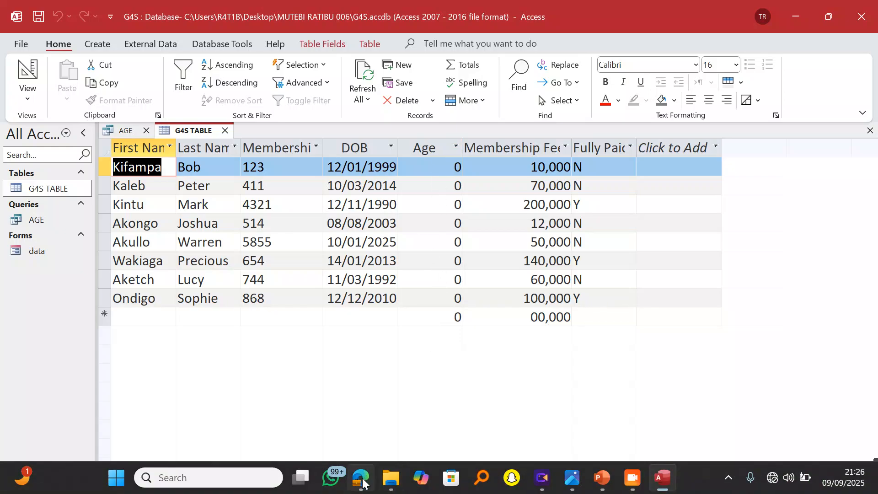
{"action": "left_click", "coordinate": [362, 480]}
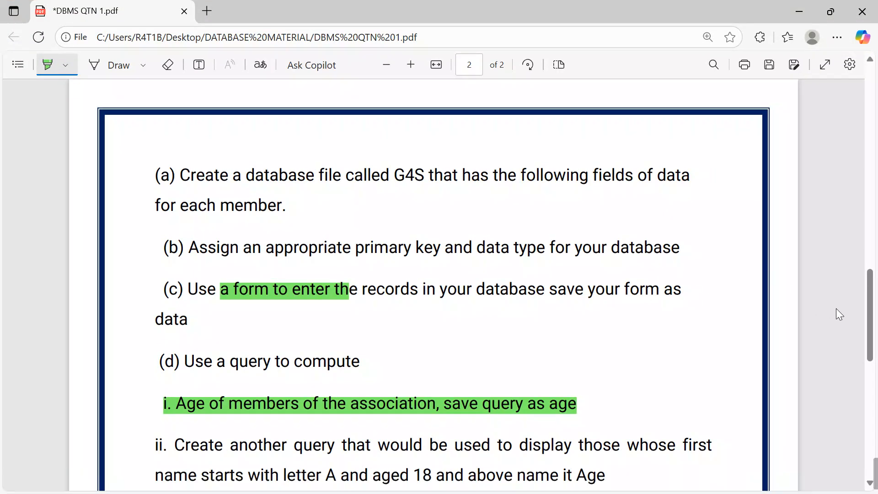
{"action": "left_click_drag", "start_coordinate": [869, 325], "coordinate": [869, 211]}
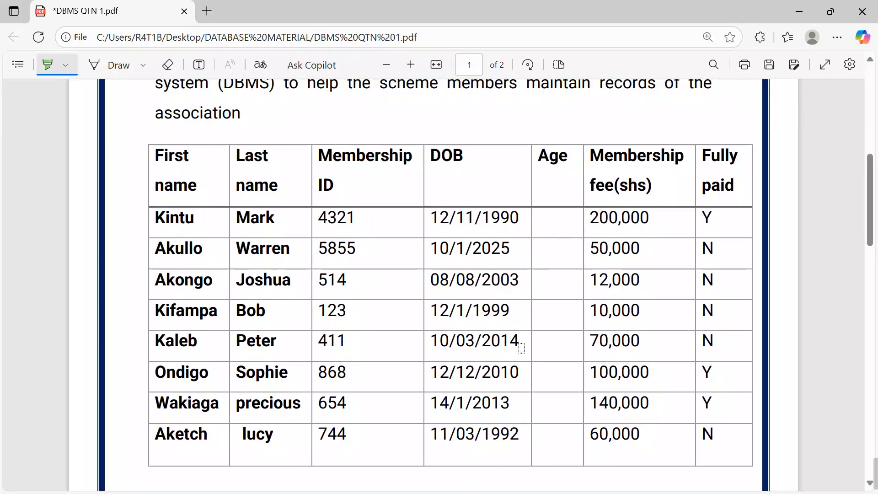
{"action": "left_click", "coordinate": [793, 6]}
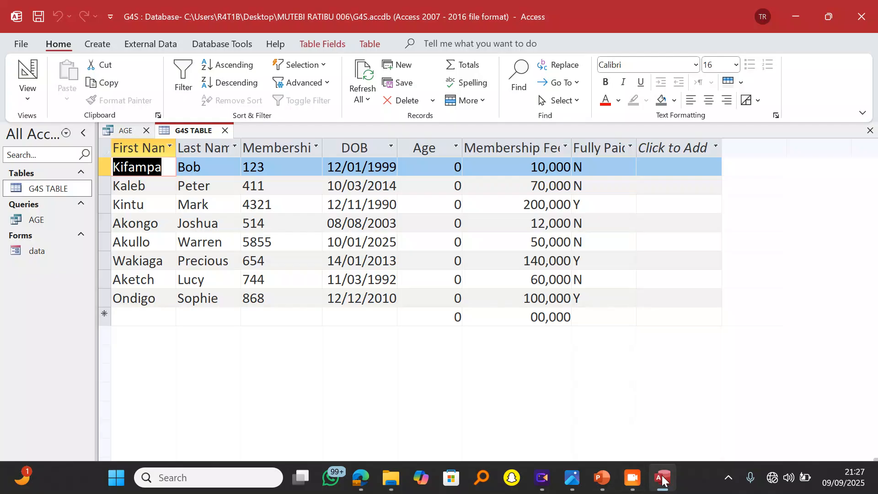
{"action": "left_click", "coordinate": [663, 480]}
{"action": "left_click", "coordinate": [593, 402]}
{"action": "left_click", "coordinate": [126, 131]}
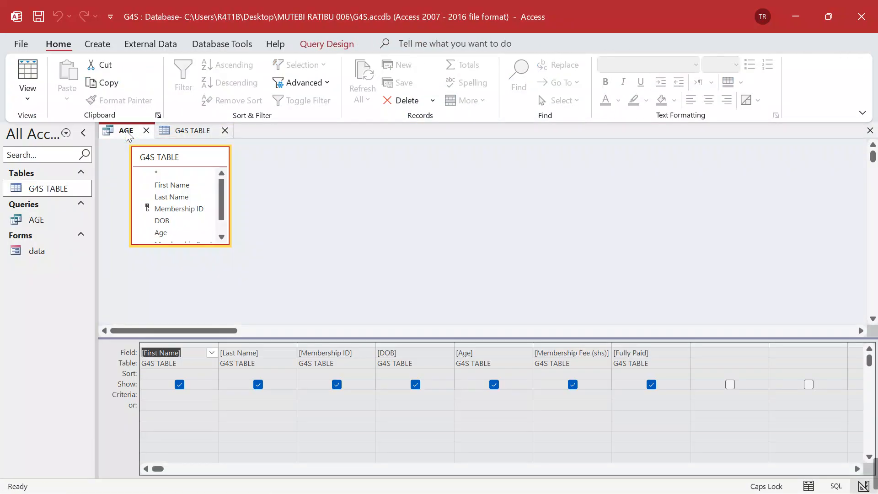
Open the Expression Builder for the Age field of the AGE query and replace its expression with Age:DateDiff.
{"action": "left_click", "coordinate": [496, 350]}
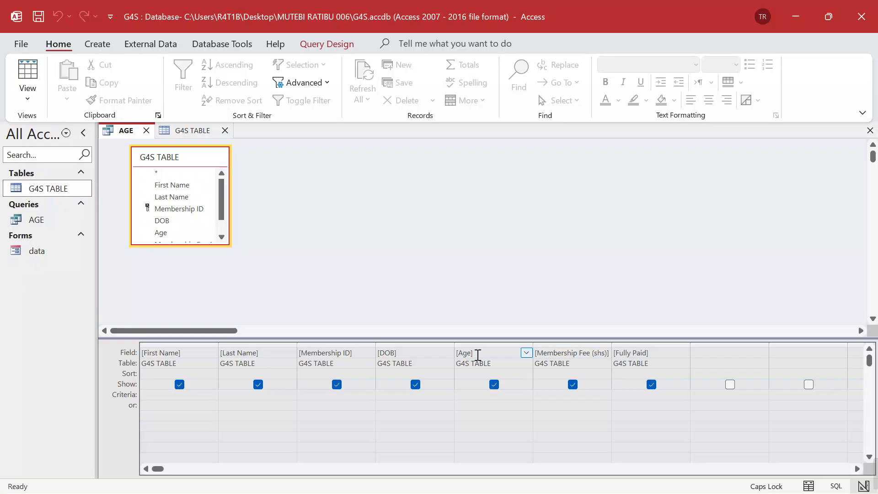
{"action": "left_click", "coordinate": [322, 44]}
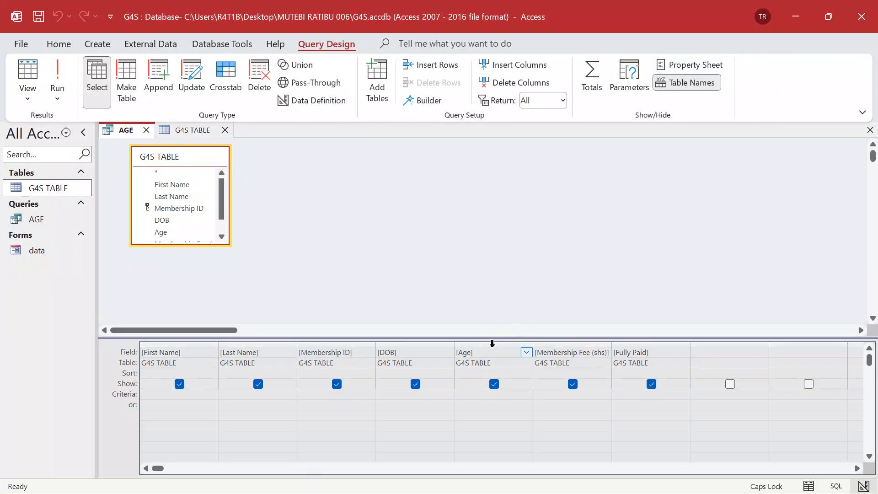
{"action": "left_click", "coordinate": [429, 101]}
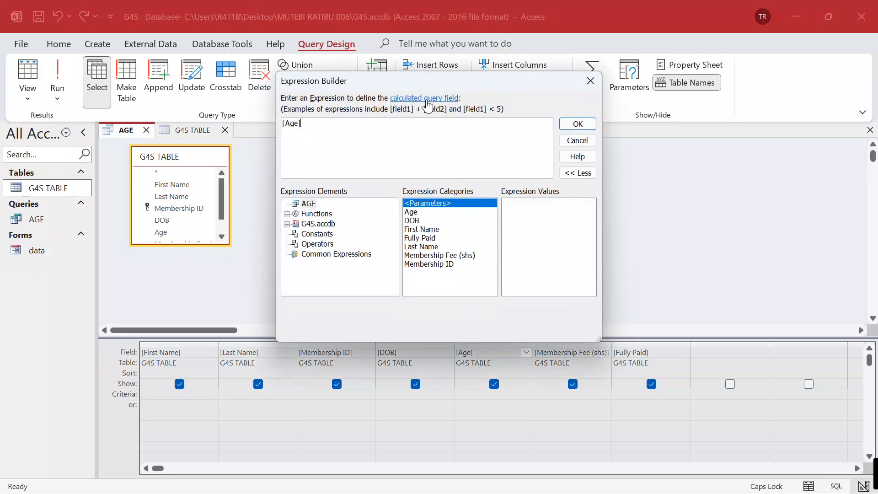
{"action": "key", "text": "BackSpace"}
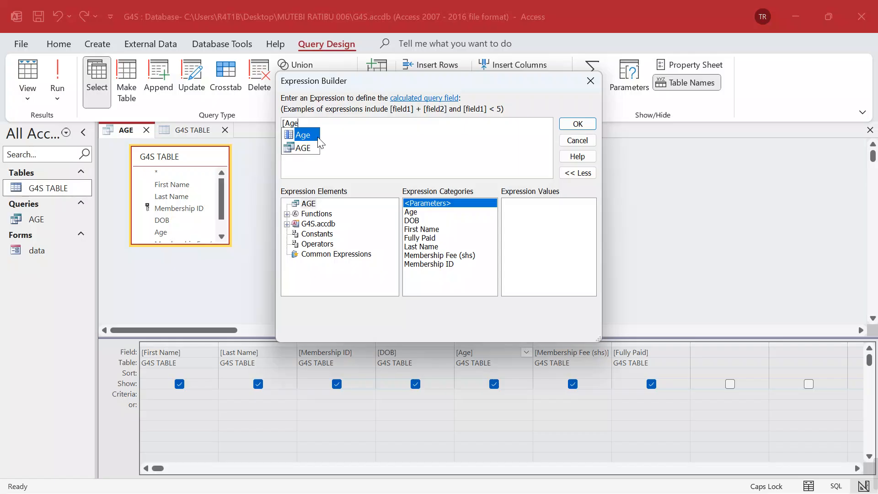
{"action": "left_click", "coordinate": [286, 123]}
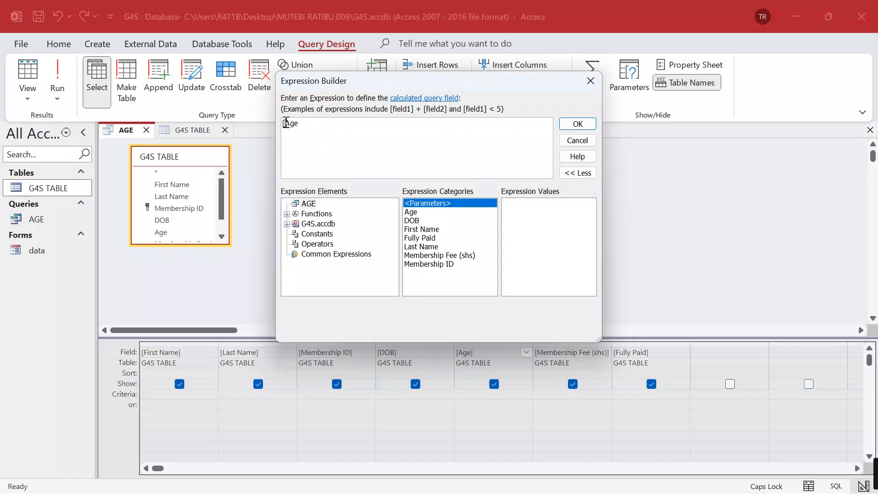
{"action": "key", "text": "Delete"}
{"action": "type", "text": ":"}
{"action": "key", "text": "Caps_Lock"}
{"action": "key", "text": "Caps_Lock"}
{"action": "type", "text": "D"}
{"action": "key", "text": "Caps_Lock"}
{"action": "type", "text": "ate"}
{"action": "key", "text": "Caps_Lock"}
{"action": "type", "text": "D"}
{"action": "key", "text": "Caps_Lock"}
{"action": "type", "text": "iff"}
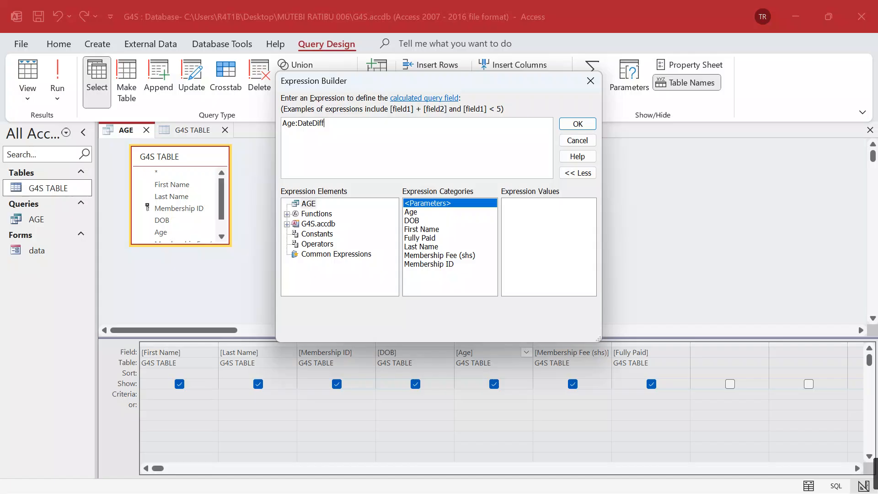
Complete the DateDiff expression with the arguments ("yyyy", [DOB], Date()), accept it, and run the AGE query.
{"action": "type", "text": "(\"yyyy\","}
{"action": "double_click", "coordinate": [413, 221]}
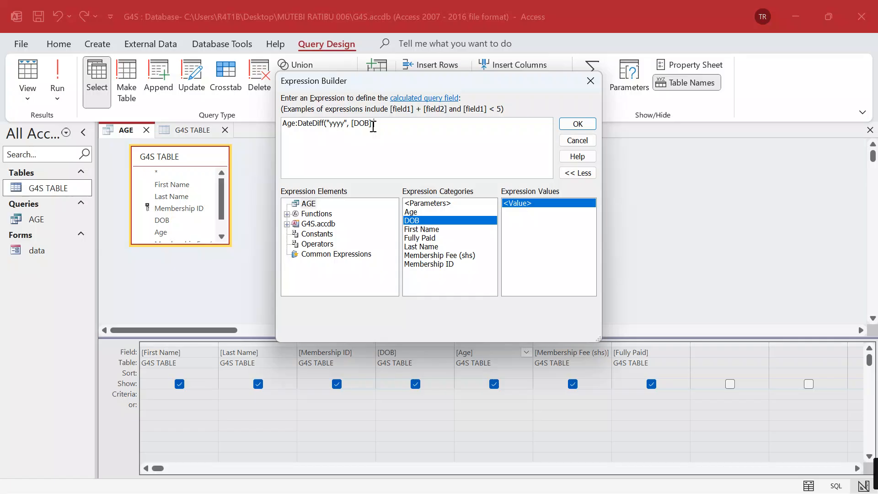
{"action": "type", "text": ","}
{"action": "key", "text": "Caps_Lock"}
{"action": "type", "text": "Dat"}
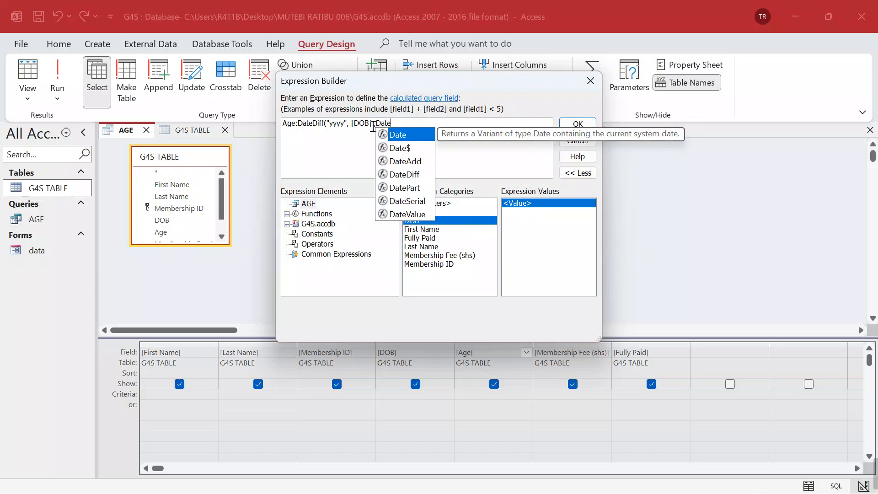
{"action": "type", "text": "e()"}
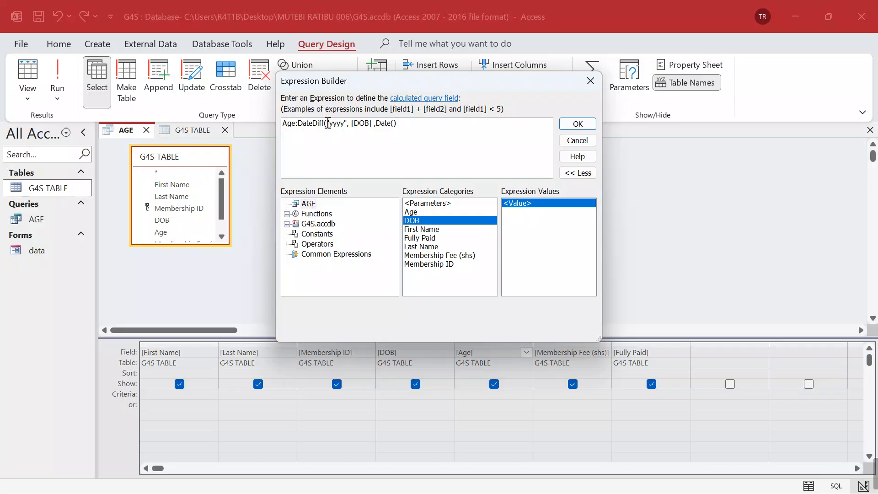
{"action": "type", "text": ")"}
{"action": "left_click", "coordinate": [583, 123]}
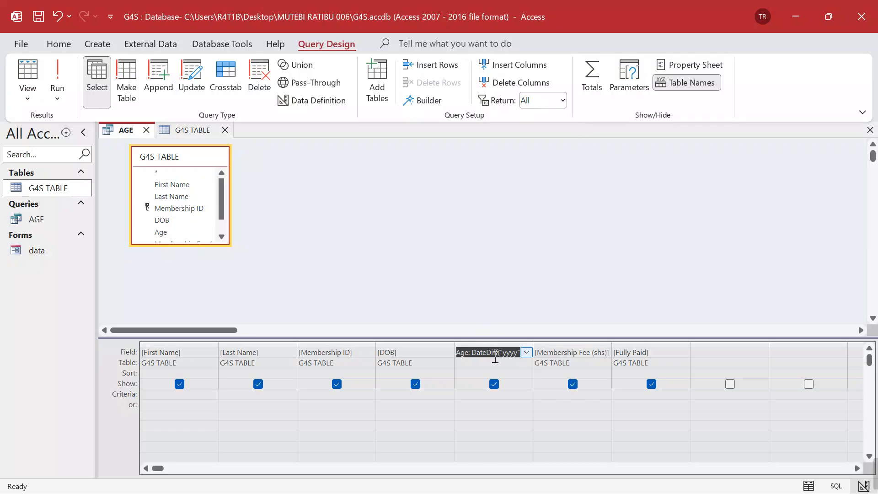
{"action": "left_click", "coordinate": [58, 72]}
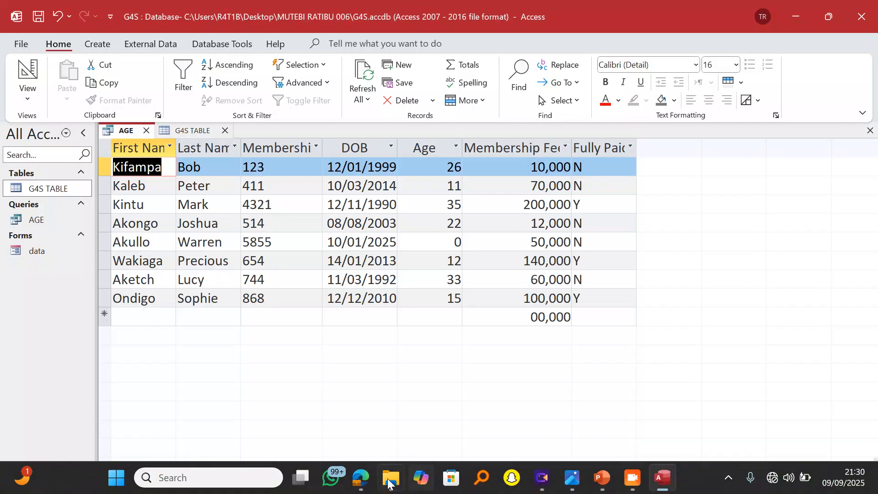
Check the member table in the question PDF and return to the AGE query results.
{"action": "mouse_move", "coordinate": [358, 478]}
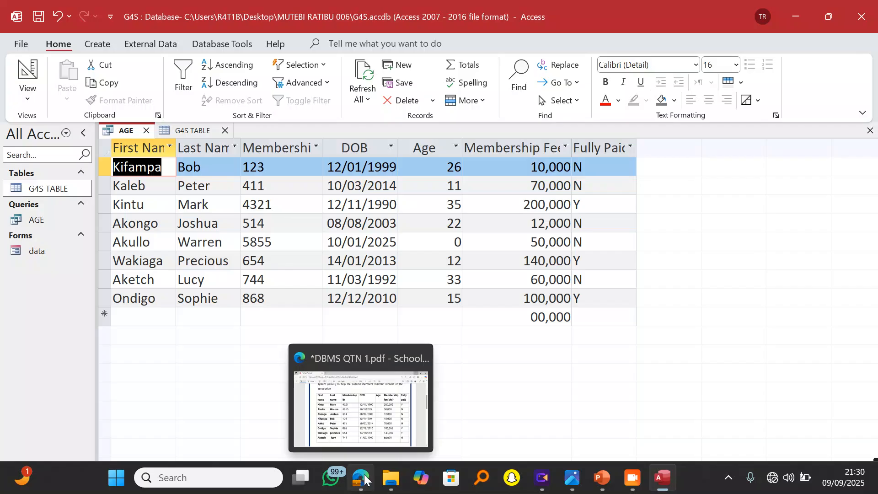
{"action": "left_click", "coordinate": [359, 477]}
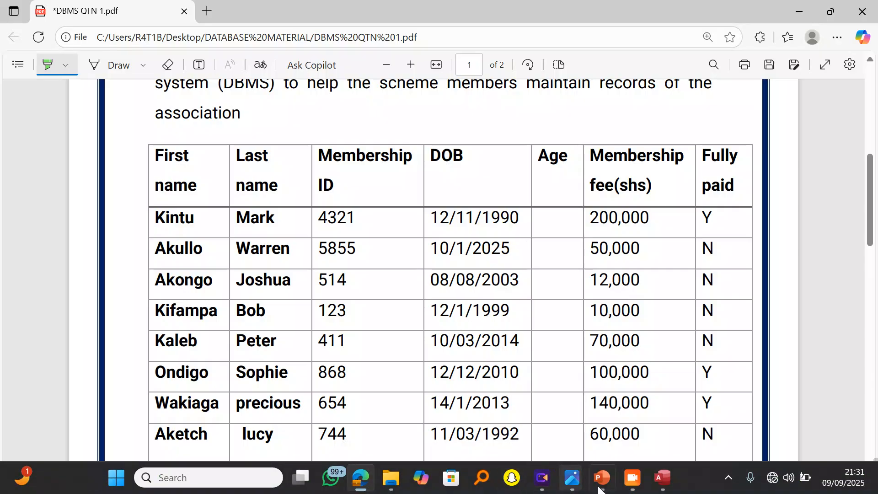
{"action": "mouse_move", "coordinate": [657, 479]}
{"action": "left_click", "coordinate": [659, 445]}
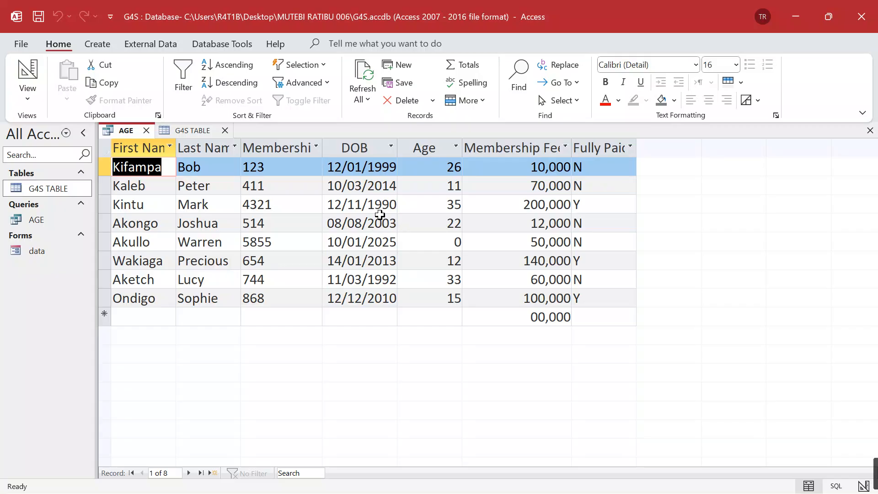
Change the birth year in the fifth record's DOB in the AGE query results and commit the record.
{"action": "left_click", "coordinate": [389, 241]}
{"action": "key", "text": "BackSpace"}
{"action": "type", "text": "0"}
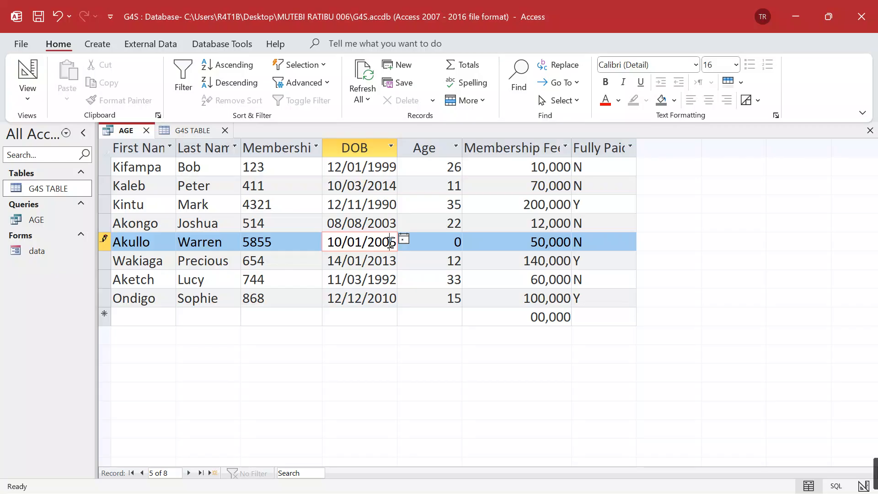
{"action": "left_click", "coordinate": [385, 259]}
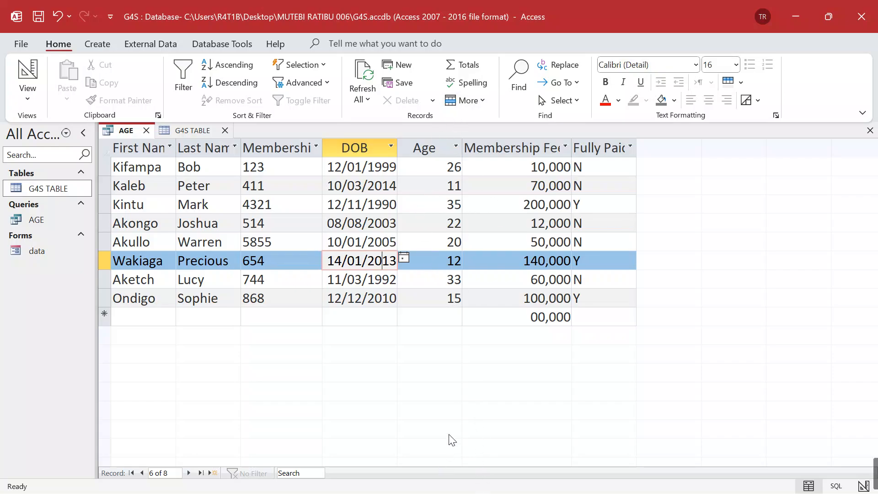
Switch to PowerPoint and show the slide on the function for computing age in MS Access as a full-screen slide show.
{"action": "mouse_move", "coordinate": [493, 462]}
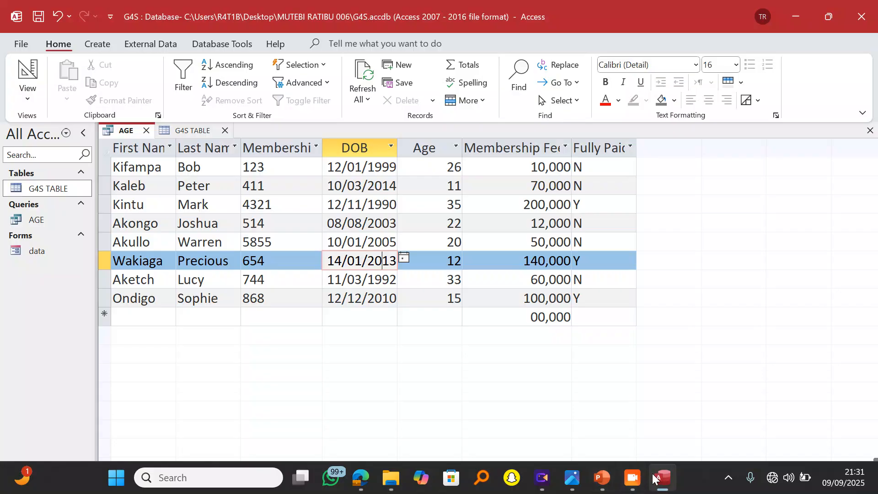
{"action": "left_click", "coordinate": [605, 484]}
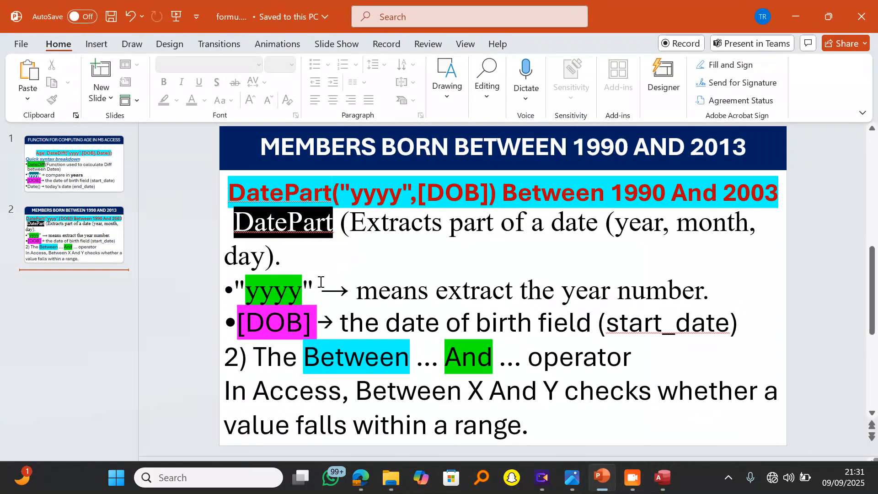
{"action": "scroll", "coordinate": [442, 323], "scroll_direction": "up", "scroll_amount": 2}
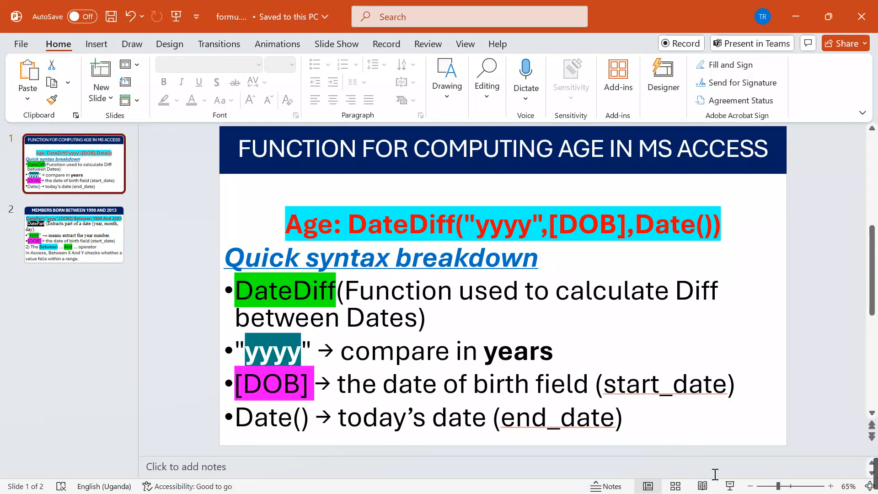
{"action": "left_click", "coordinate": [730, 486]}
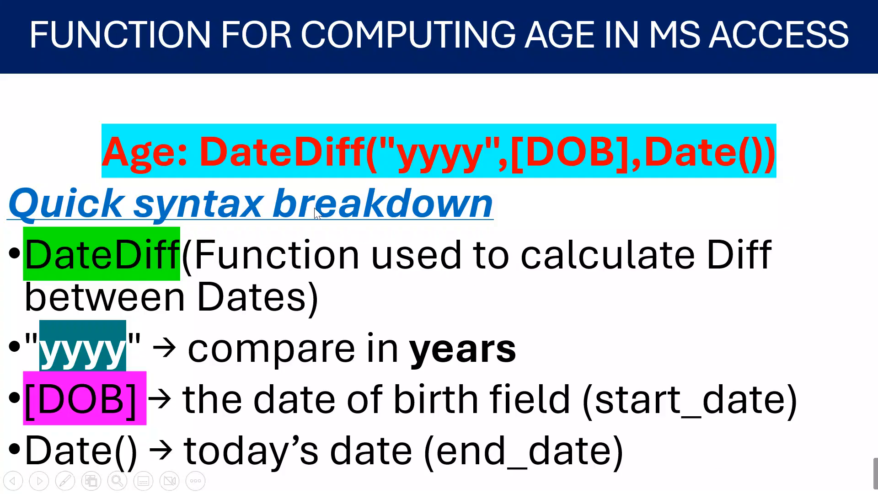
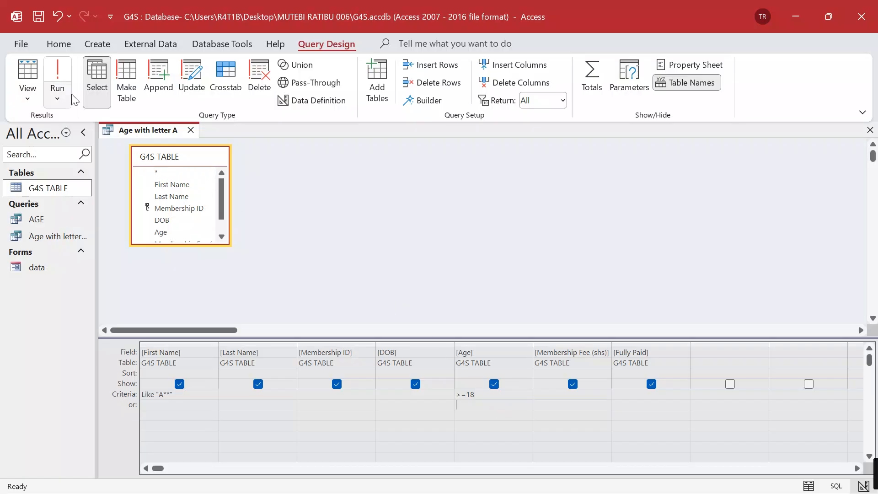
Run the Age with letter A query, and open G4S TABLE to fit its First Name column to the contents.
{"action": "left_click", "coordinate": [57, 70]}
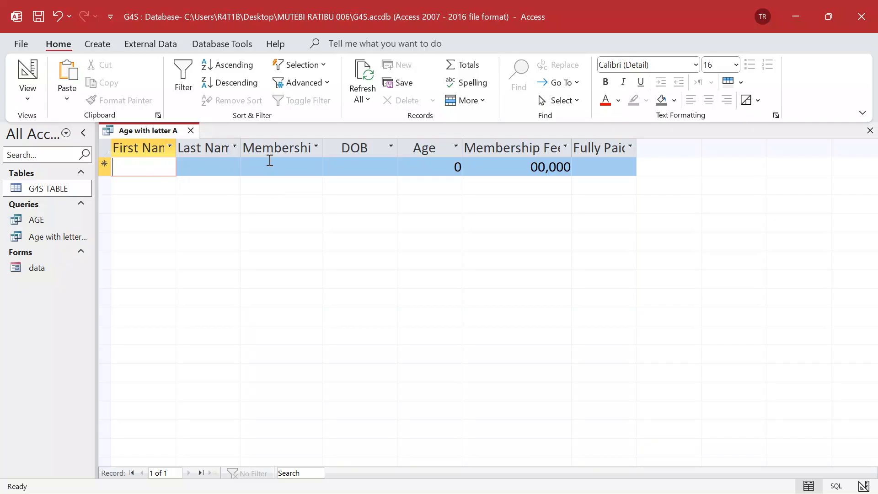
{"action": "double_click", "coordinate": [46, 188]}
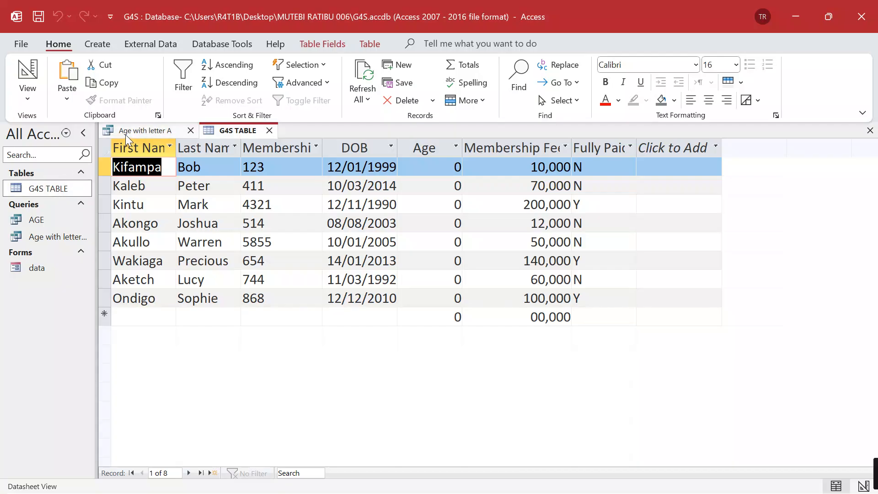
{"action": "double_click", "coordinate": [175, 145]}
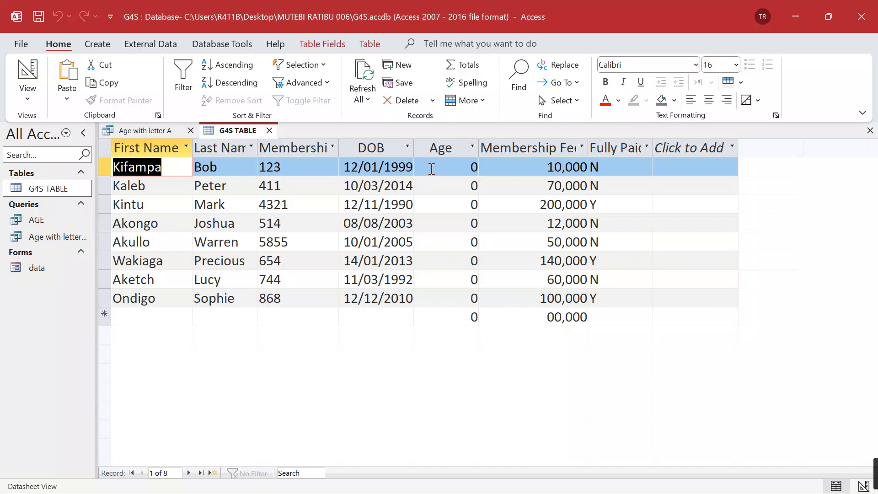
Open the AGE query and compare its Age values with the results of the Age with letter A query.
{"action": "left_click", "coordinate": [41, 221]}
{"action": "double_click", "coordinate": [42, 221]}
{"action": "double_click", "coordinate": [46, 236]}
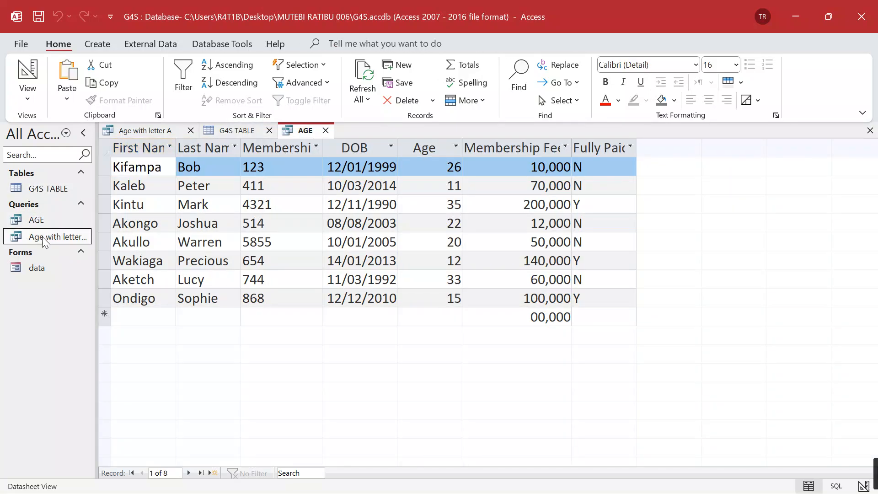
{"action": "double_click", "coordinate": [46, 221]}
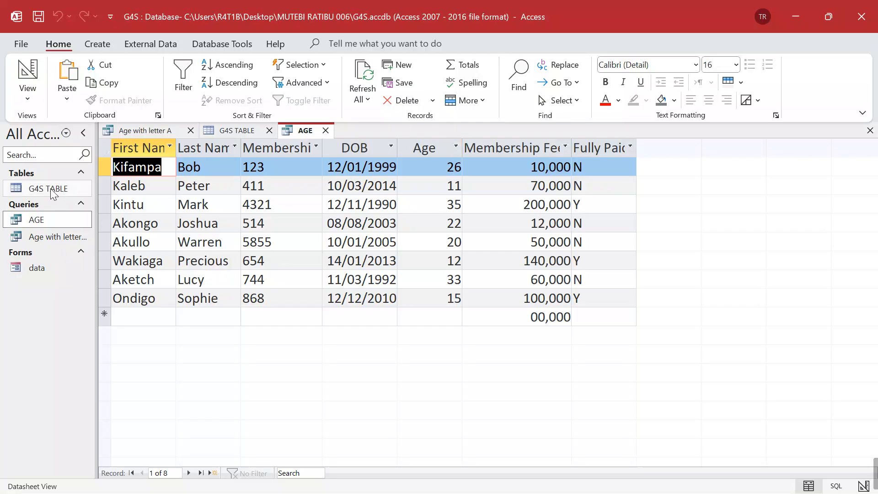
{"action": "left_click", "coordinate": [158, 134]}
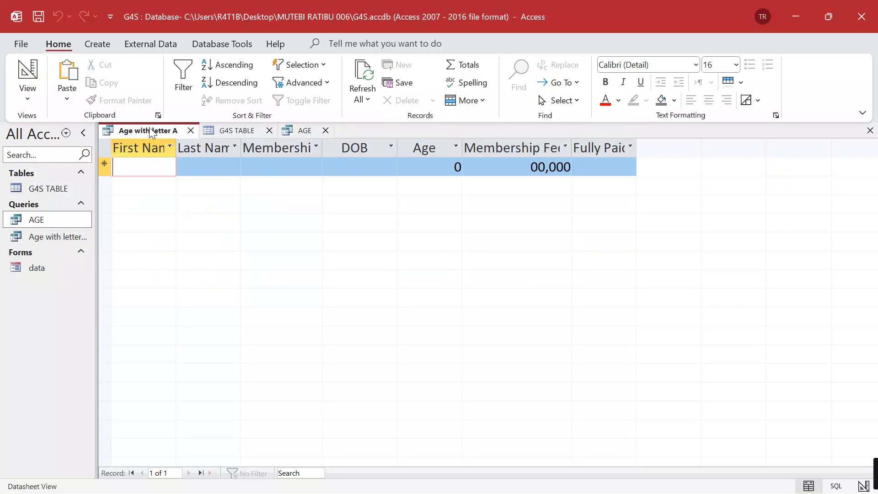
Close the Age with letter A query and delete it from the database.
{"action": "left_click", "coordinate": [190, 131]}
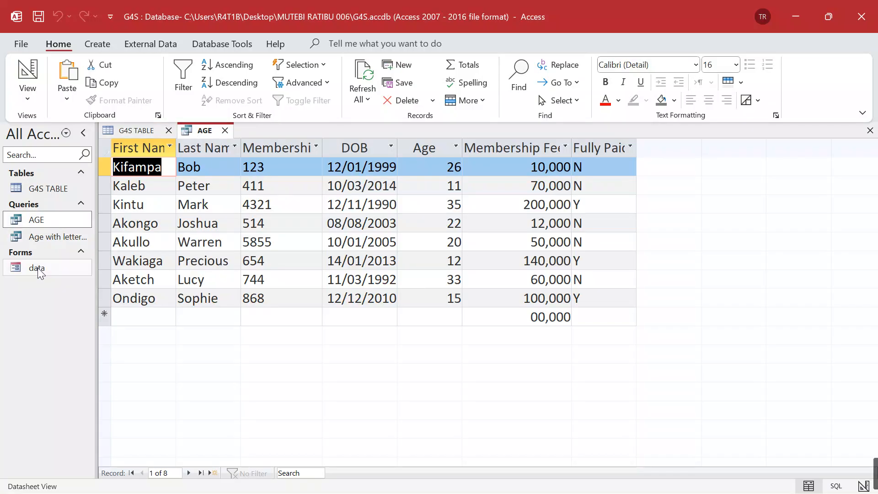
{"action": "right_click", "coordinate": [44, 237]}
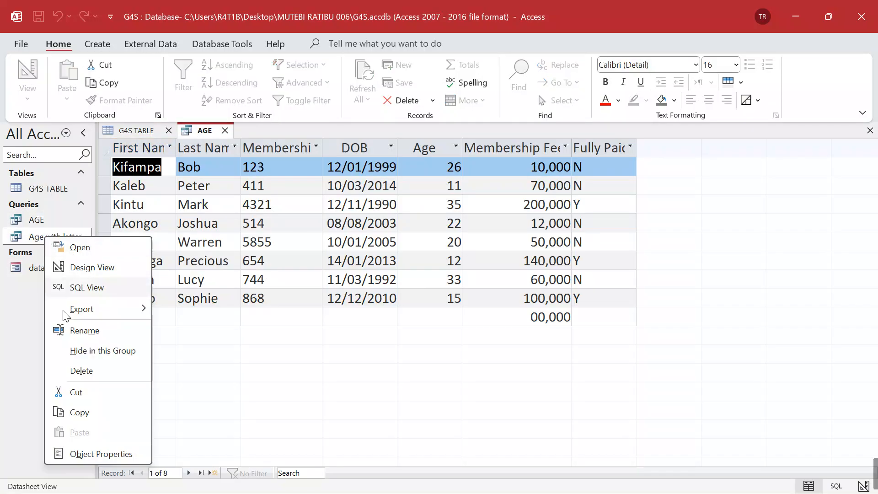
{"action": "left_click", "coordinate": [97, 370]}
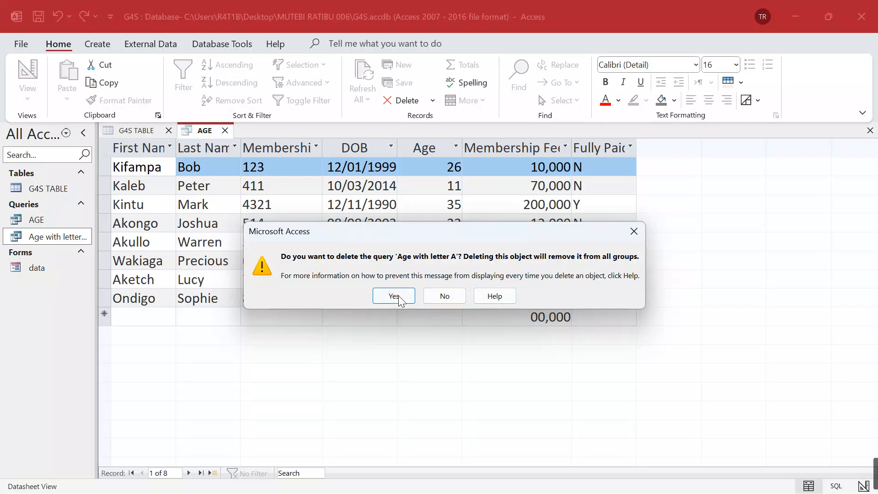
{"action": "left_click", "coordinate": [394, 294]}
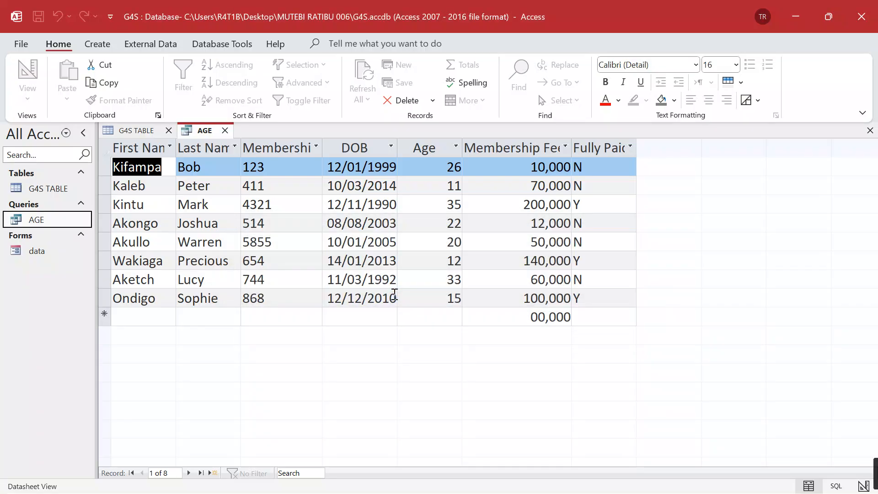
Create a simple detail query with the Query Wizard, based on the AGE query and including all its fields.
{"action": "left_click", "coordinate": [104, 48]}
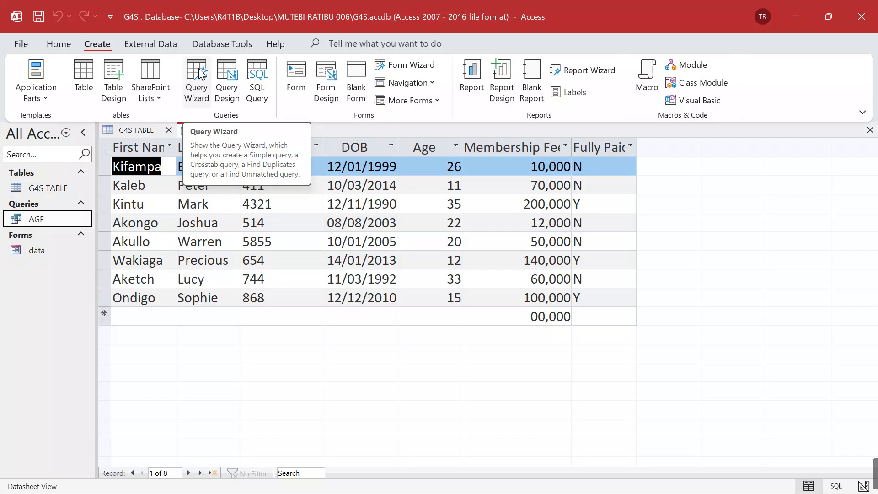
{"action": "left_click", "coordinate": [198, 68]}
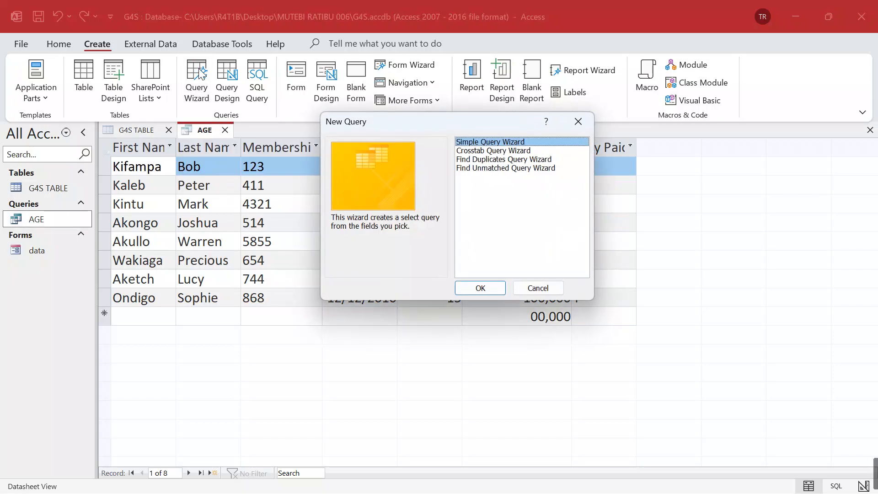
{"action": "left_click", "coordinate": [480, 288]}
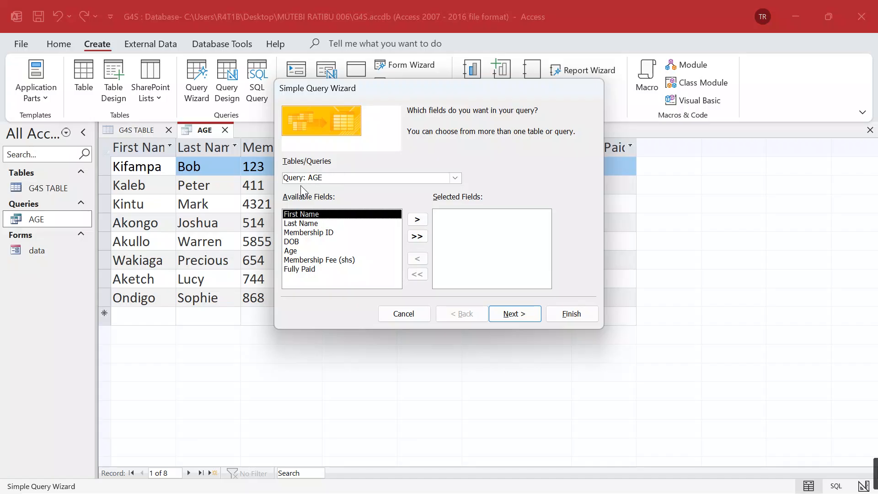
{"action": "left_click", "coordinate": [417, 236]}
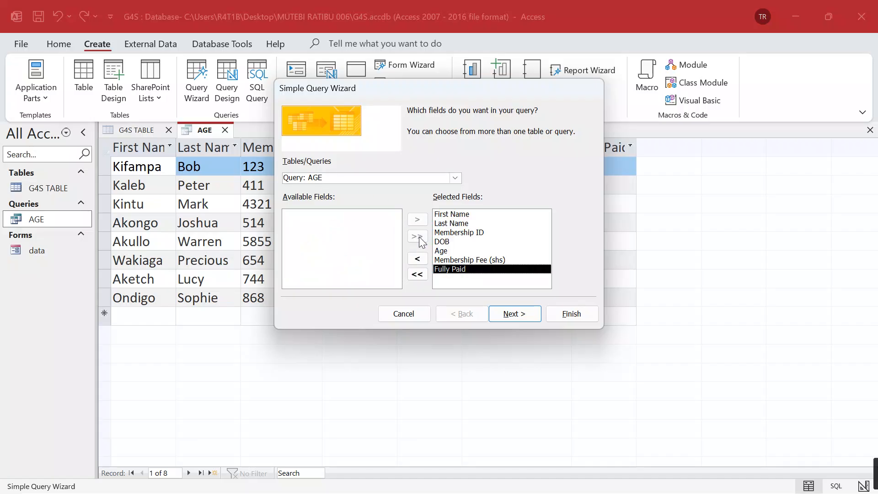
{"action": "left_click", "coordinate": [511, 314]}
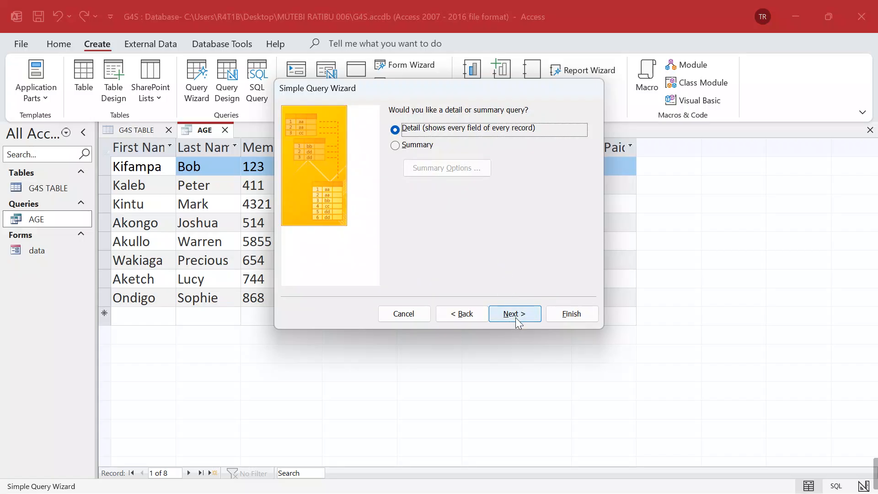
{"action": "left_click", "coordinate": [516, 318]}
Title the new query AGE with letter A and finish the wizard with the option to modify the query design.
{"action": "left_click", "coordinate": [439, 131]}
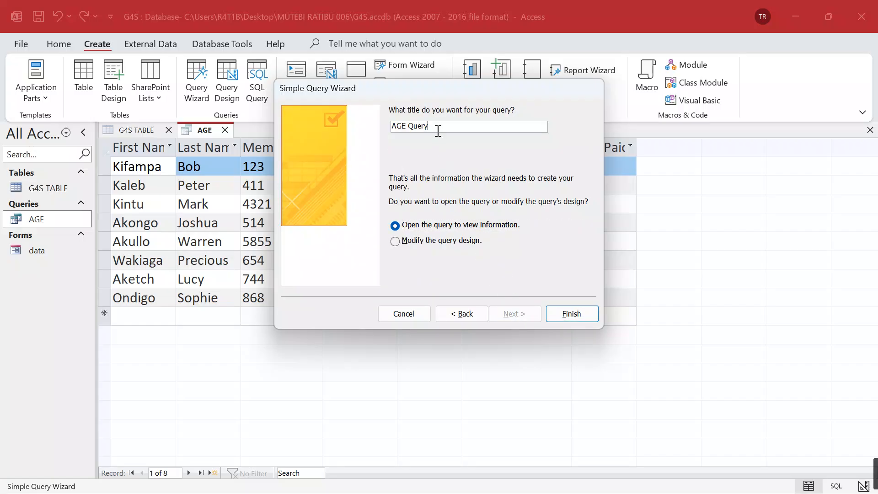
{"action": "key", "text": "BackSpace"}
{"action": "key", "text": "BackSpace"}
{"action": "key", "text": "BackSpace"}
{"action": "key", "text": "BackSpace"}
{"action": "type", "text": "with letter A"}
{"action": "left_click", "coordinate": [424, 240]}
{"action": "left_click", "coordinate": [571, 314]}
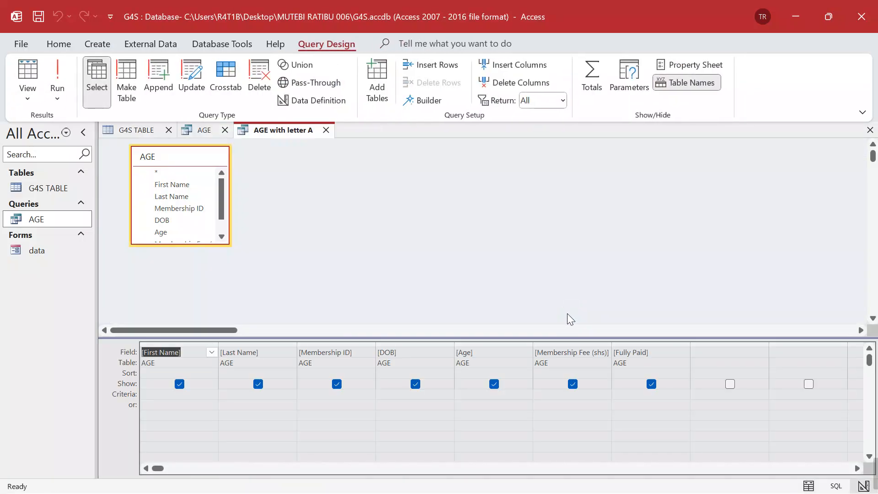
Close the AGE query and G4S TABLE, saving the table's layout changes.
{"action": "left_click", "coordinate": [224, 130]}
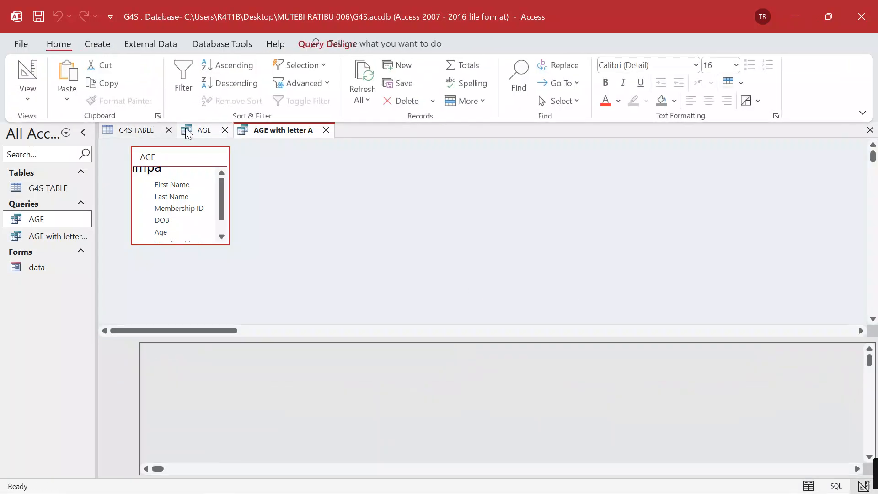
{"action": "left_click", "coordinate": [168, 130]}
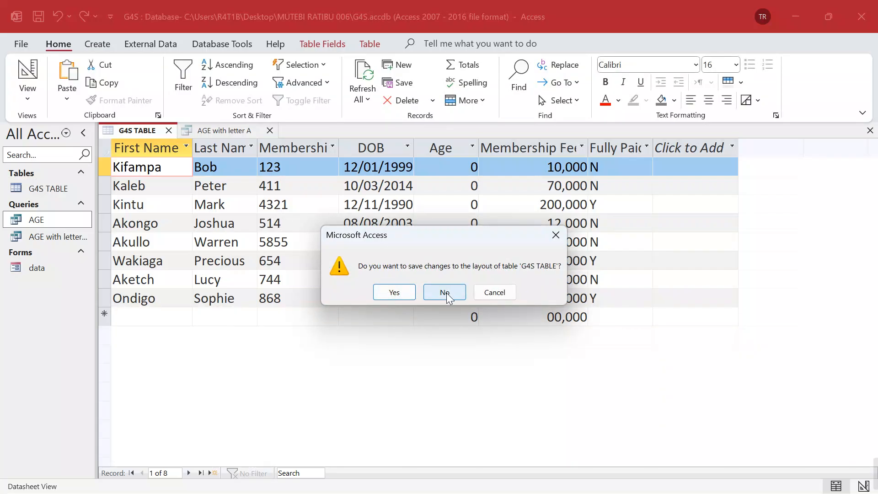
{"action": "left_click", "coordinate": [394, 293]}
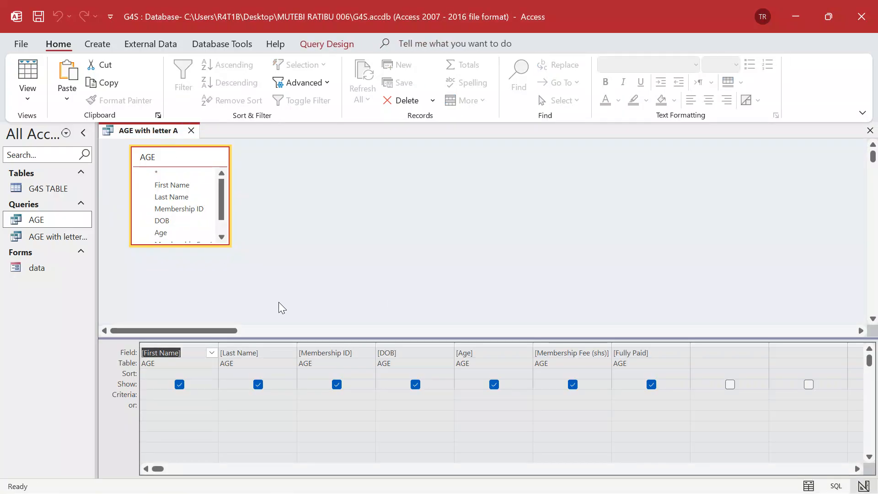
Set the criteria A** for First Name and >=18 for Age, run the AGE with letter A query, and close it.
{"action": "left_click", "coordinate": [179, 394]}
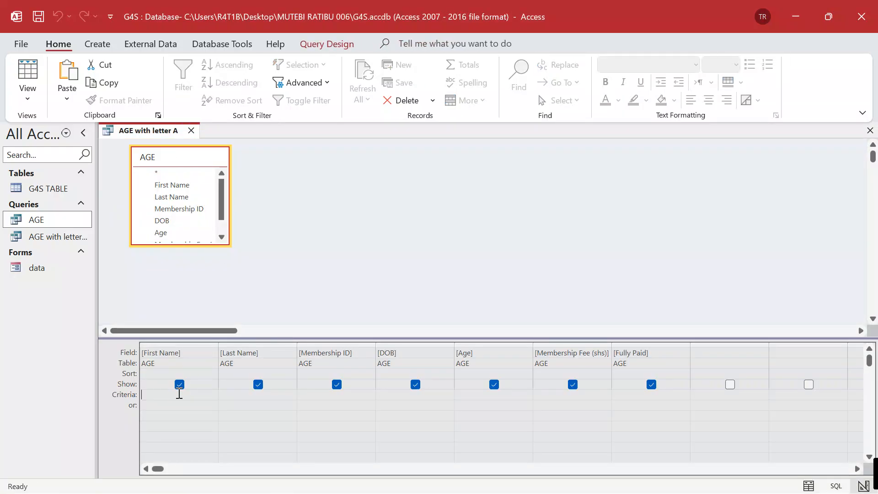
{"action": "key", "text": "Caps_Lock"}
{"action": "type", "text": "A"}
{"action": "key", "text": "Caps_Lock"}
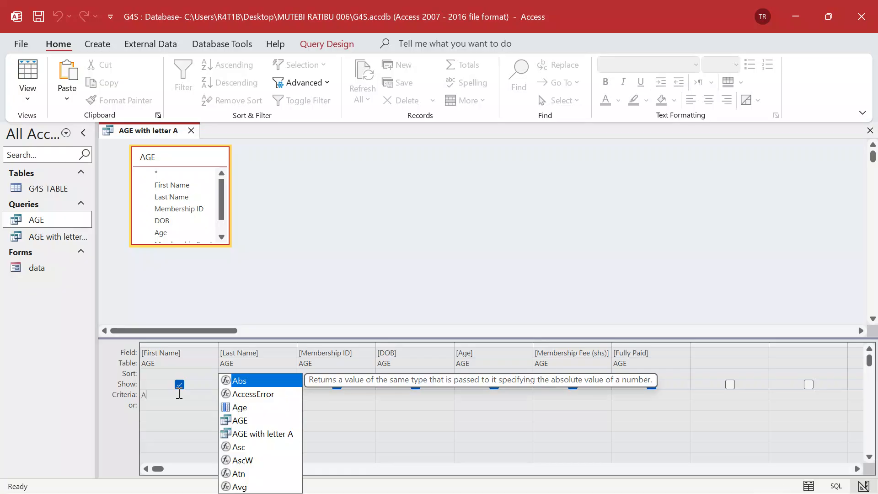
{"action": "type", "text": "*"}
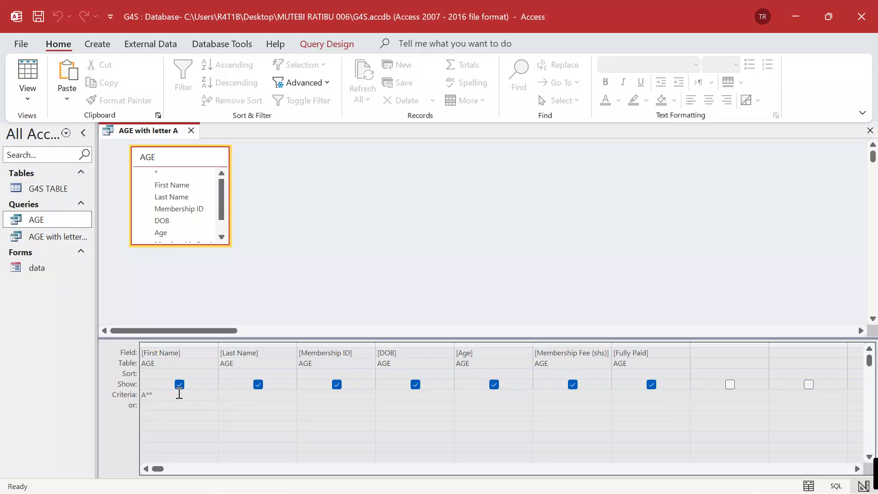
{"action": "left_click", "coordinate": [185, 410]}
{"action": "left_click", "coordinate": [327, 45]}
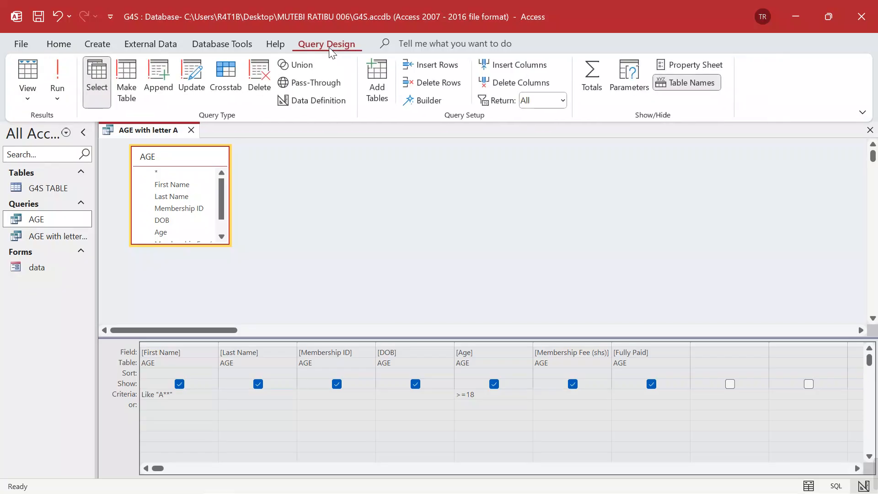
{"action": "left_click", "coordinate": [58, 69]}
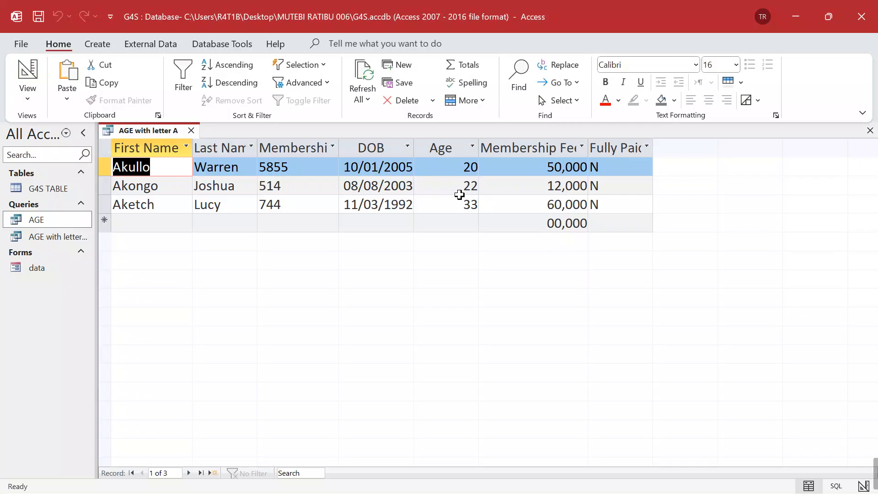
{"action": "left_click", "coordinate": [191, 130]}
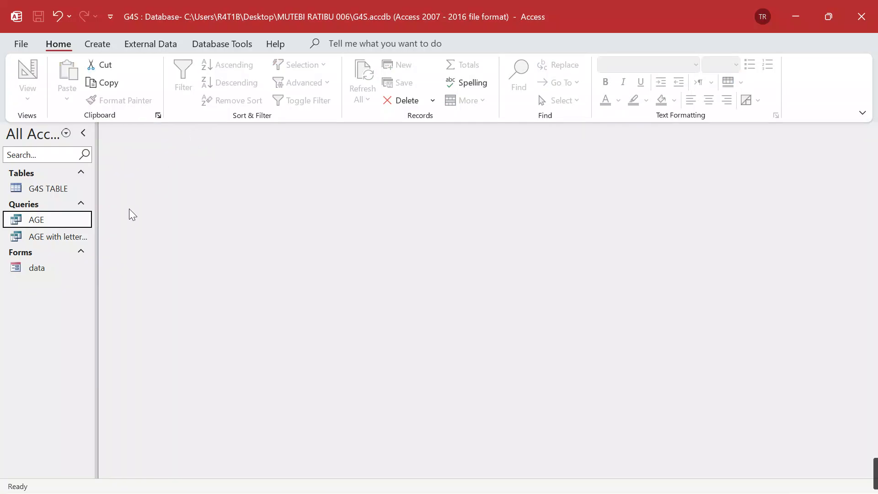
Switch to the question PDF, highlight the years 1990 and 2013 in part iv, and return to Access.
{"action": "left_click", "coordinate": [361, 479]}
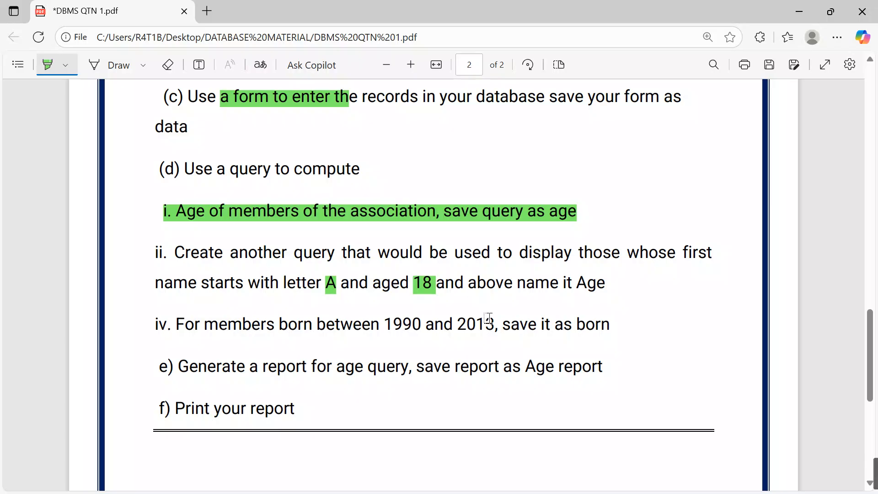
{"action": "scroll", "coordinate": [489, 318], "scroll_direction": "down", "scroll_amount": 3}
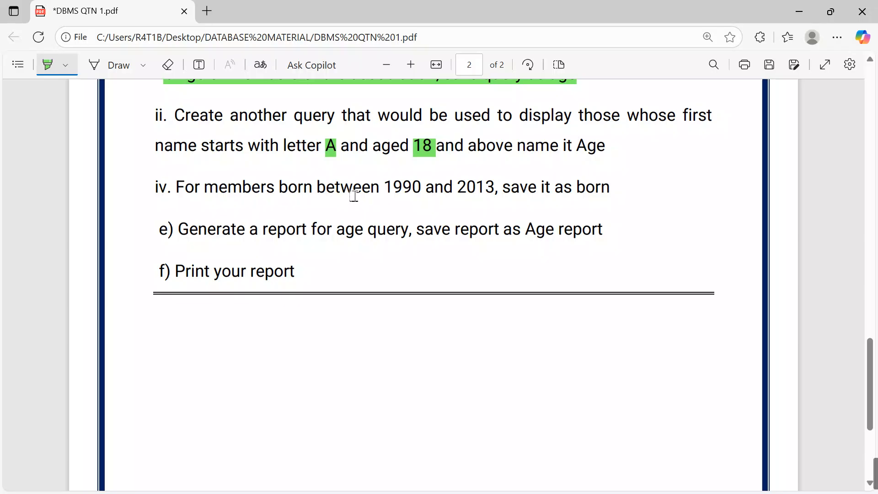
{"action": "left_click_drag", "start_coordinate": [384, 187], "coordinate": [488, 183]}
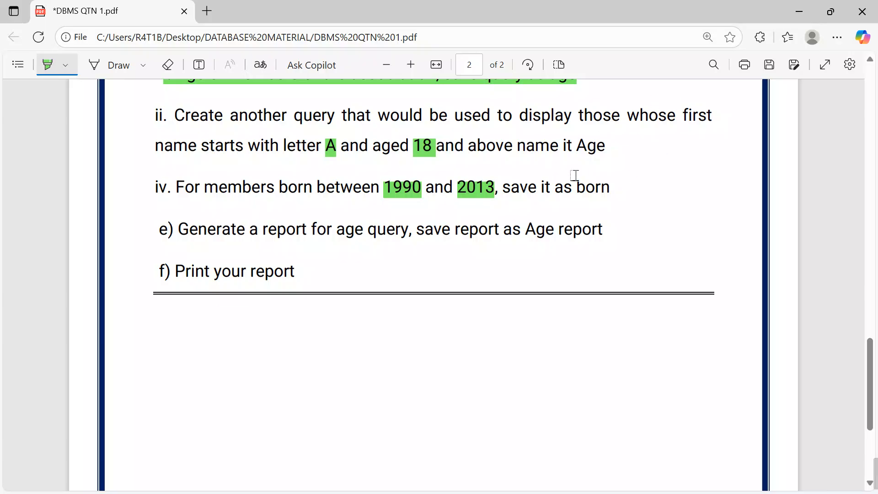
{"action": "left_click", "coordinate": [799, 12]}
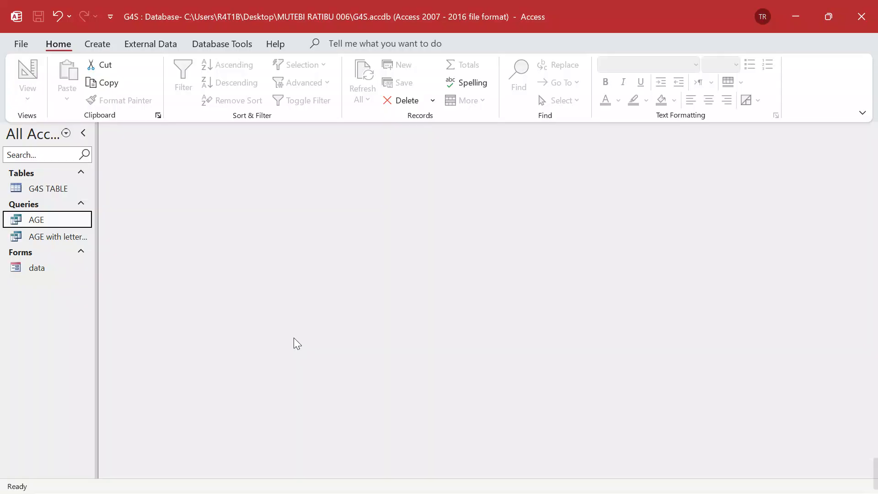
Review the AGE query's records against part iv of the question PDF, return to Access, and close the query.
{"action": "double_click", "coordinate": [32, 220]}
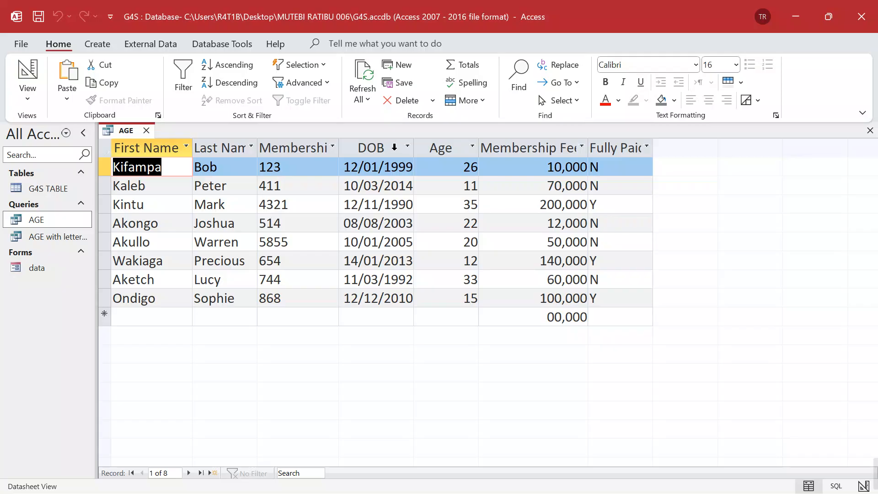
{"action": "left_click", "coordinate": [363, 479]}
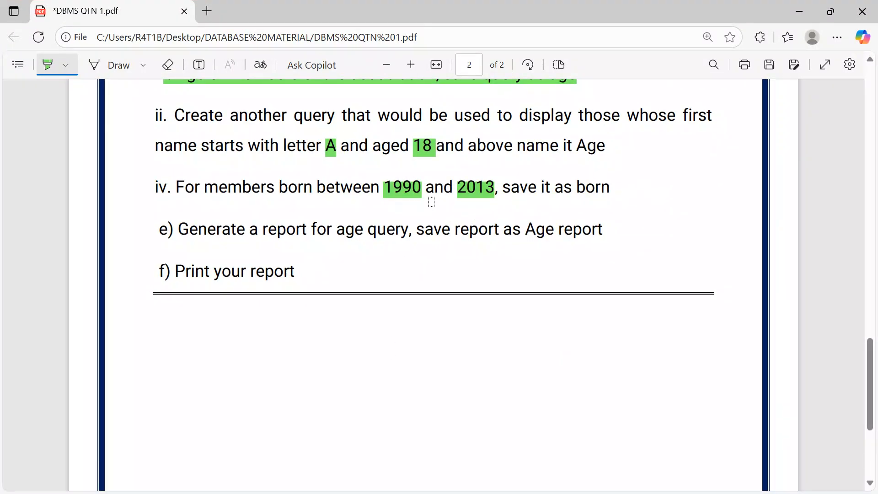
{"action": "left_click", "coordinate": [798, 12]}
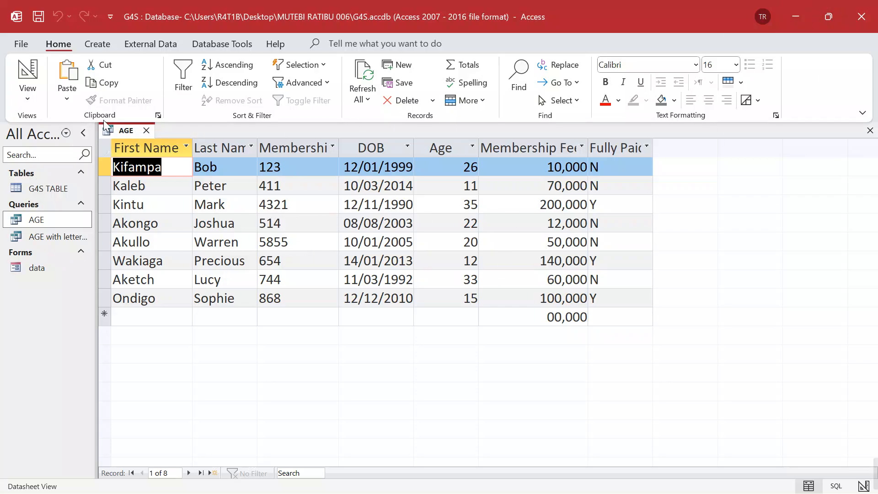
{"action": "left_click", "coordinate": [147, 130]}
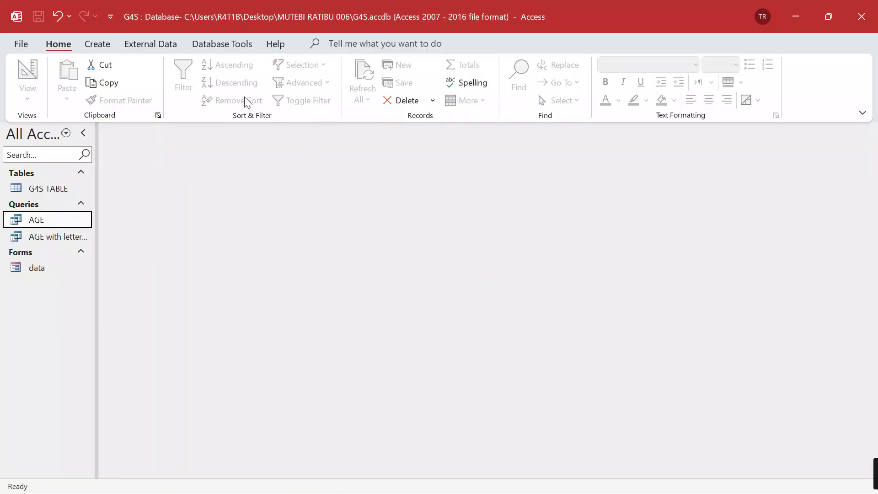
Start a simple detail query with the Query Wizard, including all fields of the AGE query.
{"action": "left_click", "coordinate": [97, 42]}
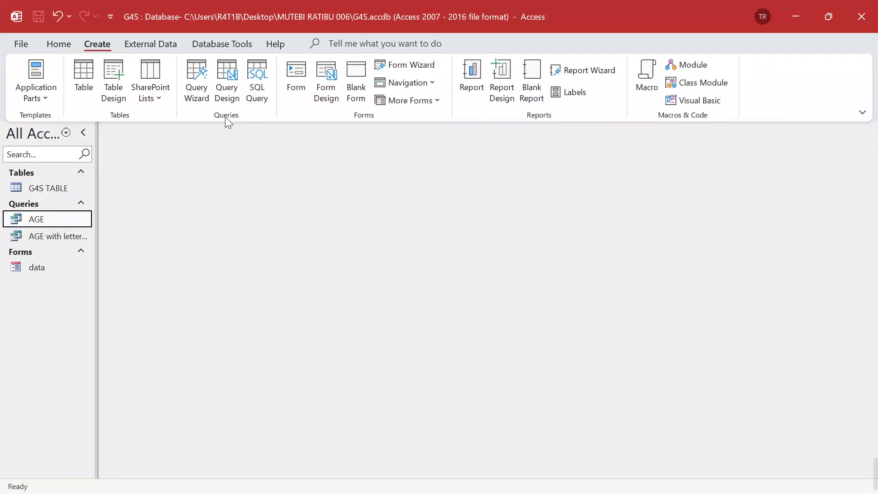
{"action": "left_click", "coordinate": [201, 73]}
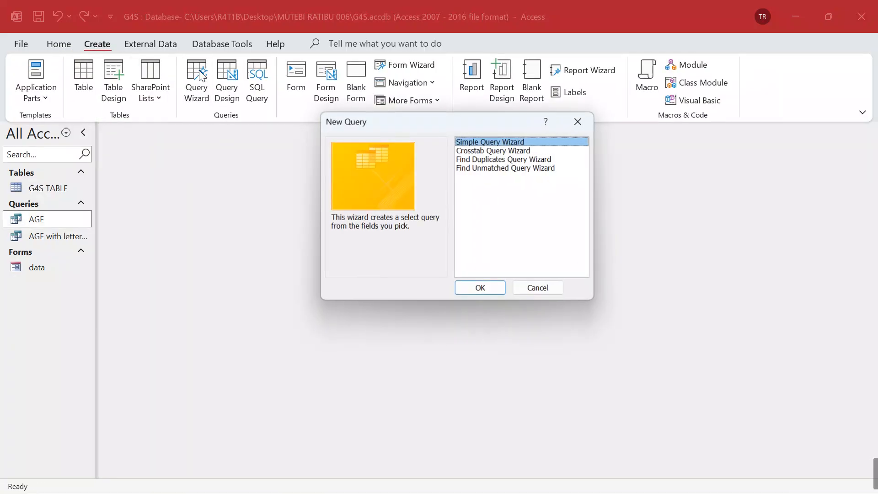
{"action": "left_click", "coordinate": [480, 288]}
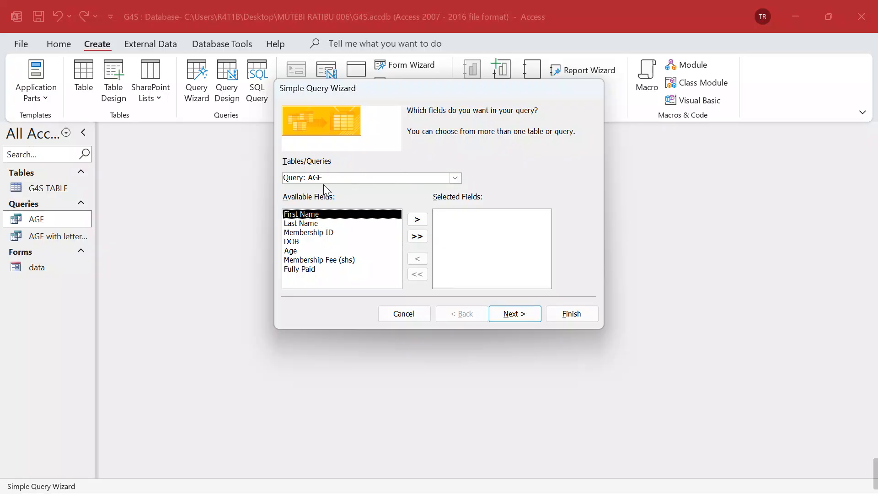
{"action": "left_click", "coordinate": [416, 237]}
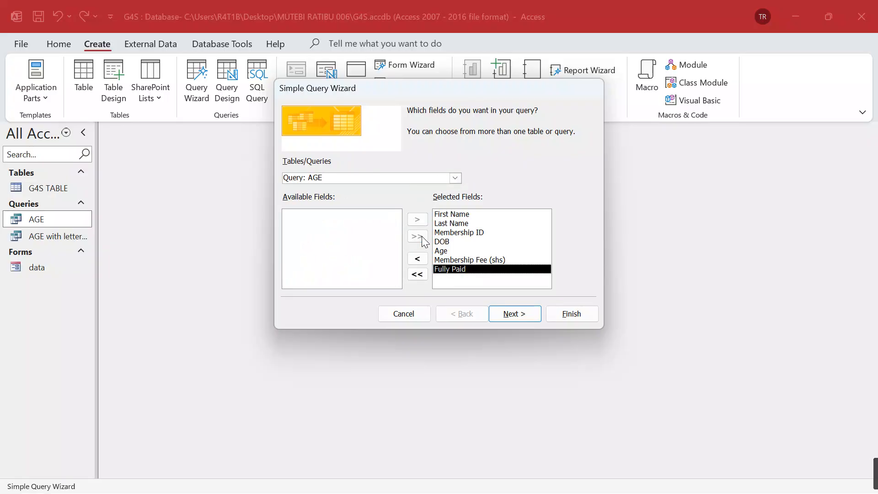
{"action": "left_click", "coordinate": [525, 315]}
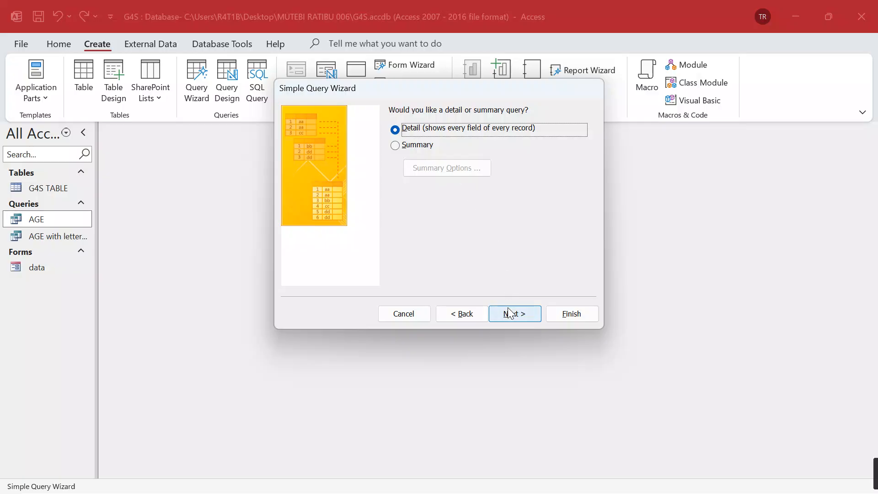
{"action": "left_click", "coordinate": [510, 313]}
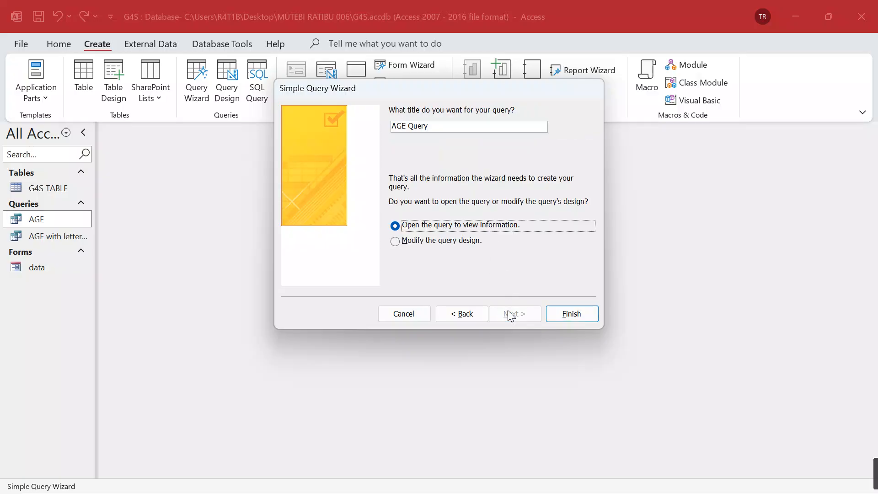
Title the new query BORN and finish the wizard with the option to modify the query design.
{"action": "left_click", "coordinate": [439, 126]}
{"action": "key", "text": "BackSpace"}
{"action": "key", "text": "BackSpace"}
{"action": "key", "text": "BackSpace"}
{"action": "key", "text": "BackSpace"}
{"action": "key", "text": "BackSpace"}
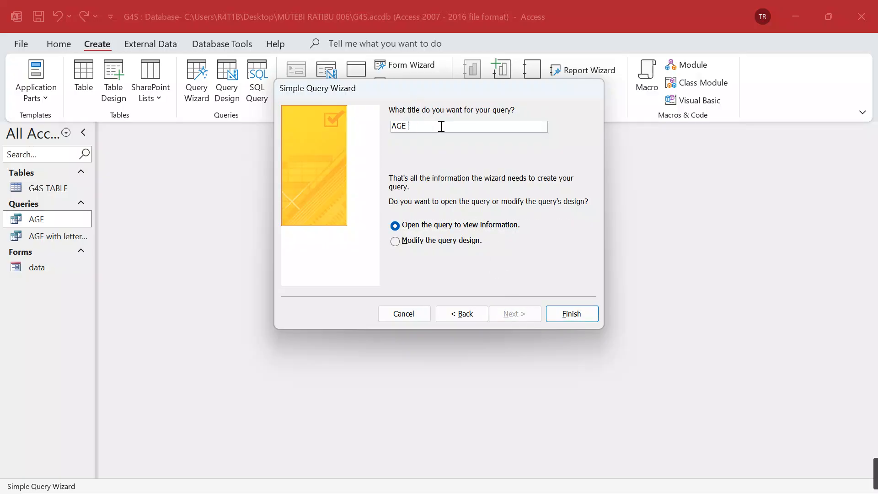
{"action": "key", "text": "BackSpace"}
{"action": "key", "text": "BackSpace"}
{"action": "key", "text": "BackSpace"}
{"action": "key", "text": "BackSpace"}
{"action": "key", "text": "Caps_Lock"}
{"action": "type", "text": "BO"}
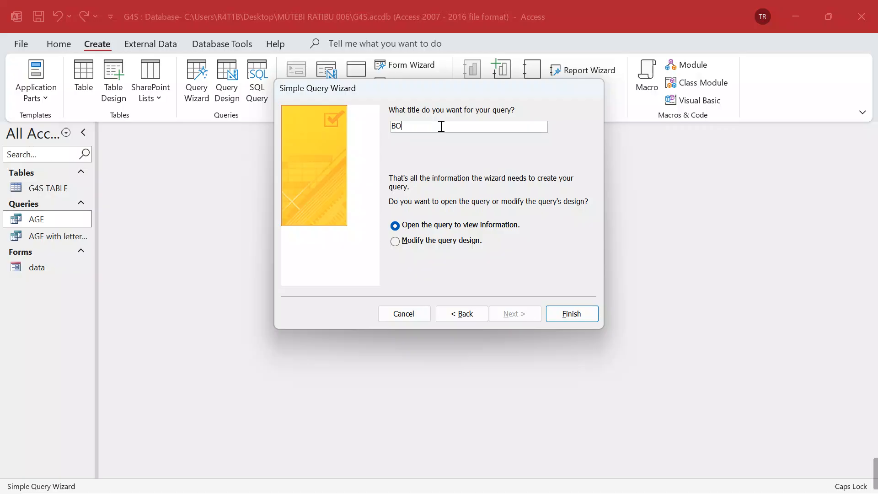
{"action": "type", "text": "RN"}
{"action": "left_click", "coordinate": [417, 243]}
{"action": "left_click", "coordinate": [581, 313]}
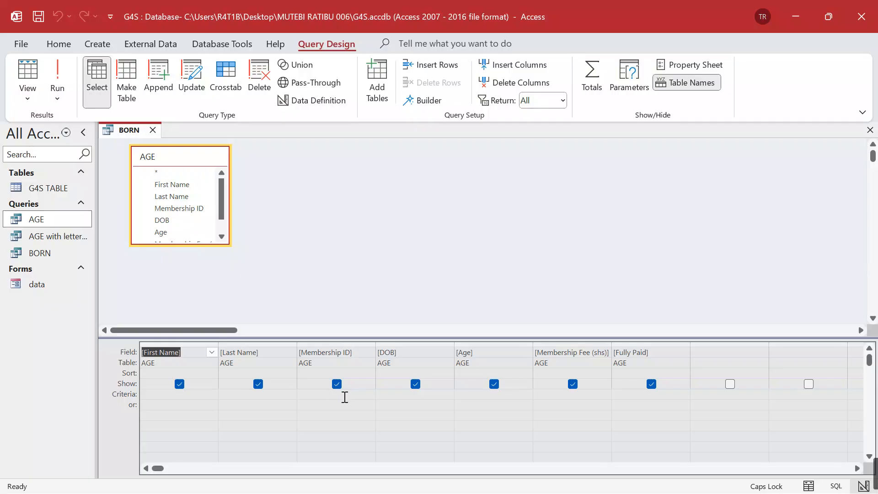
Open the Expression Builder for the DOB criteria and enter DatePart("yyyy", [DOB]).
{"action": "left_click", "coordinate": [399, 394]}
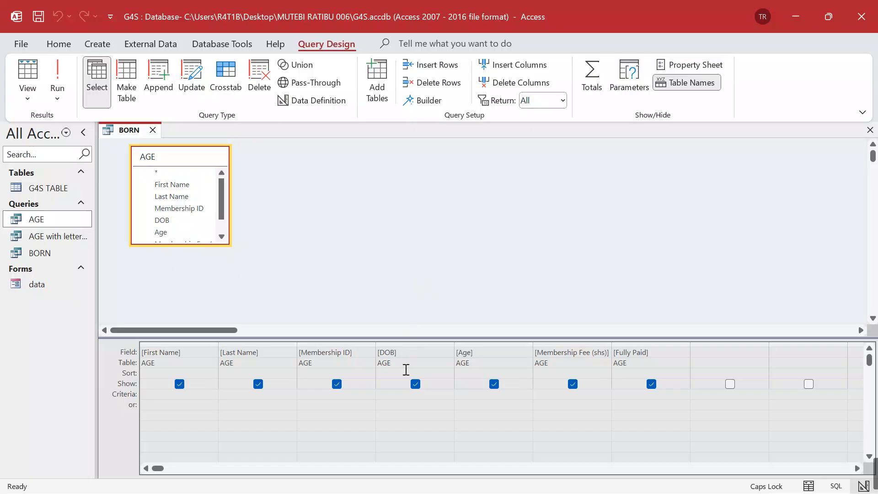
{"action": "left_click", "coordinate": [432, 103]}
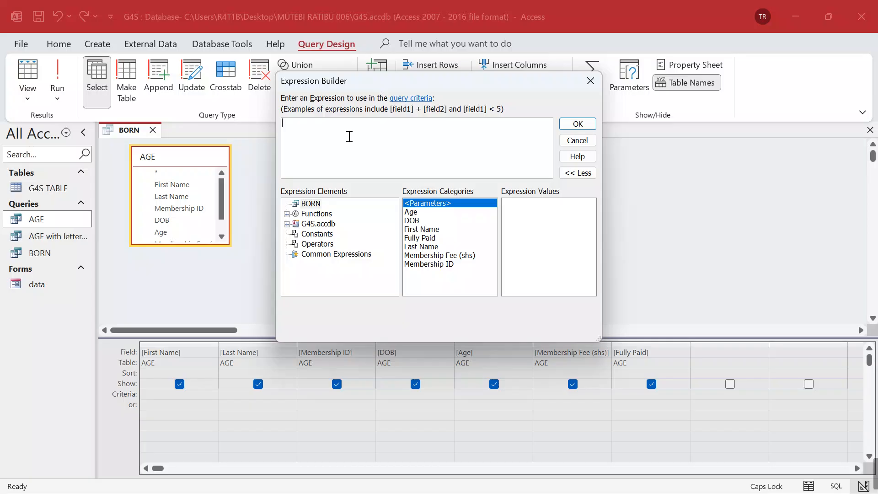
{"action": "type", "text": "Date"}
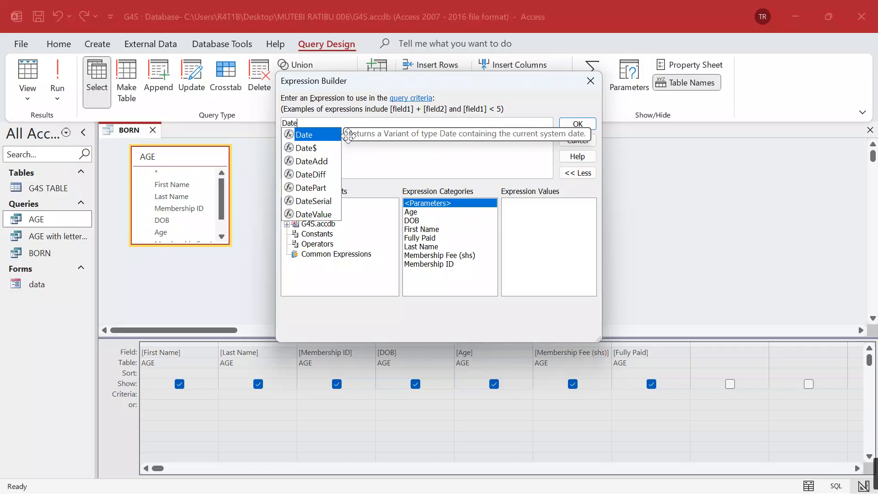
{"action": "left_click", "coordinate": [320, 192]}
{"action": "double_click", "coordinate": [311, 187]}
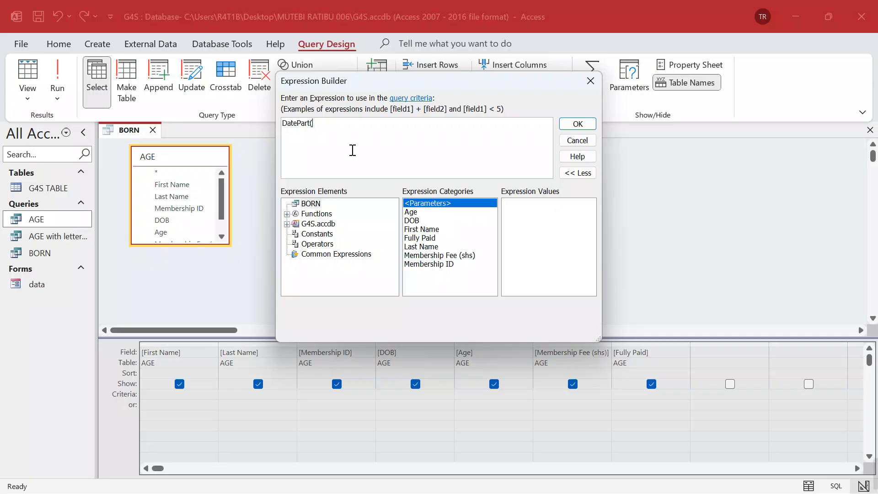
{"action": "type", "text": "\""}
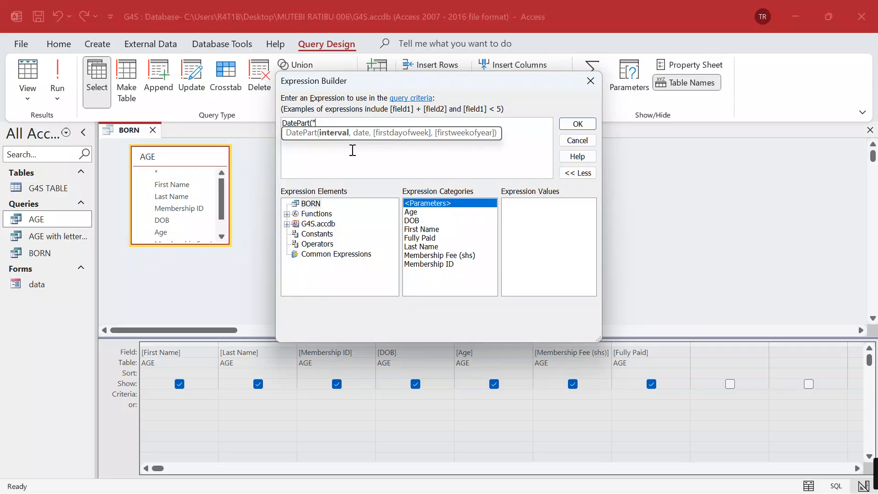
{"action": "type", "text": "yyyy\","}
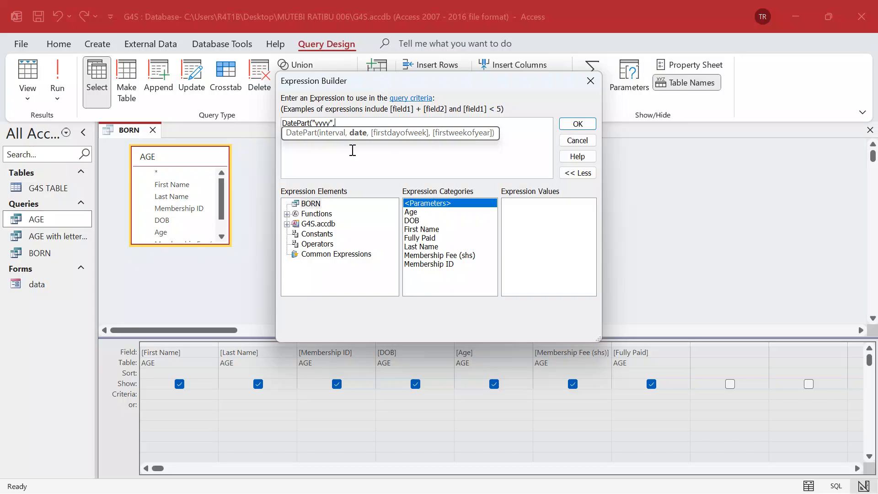
{"action": "double_click", "coordinate": [413, 221]}
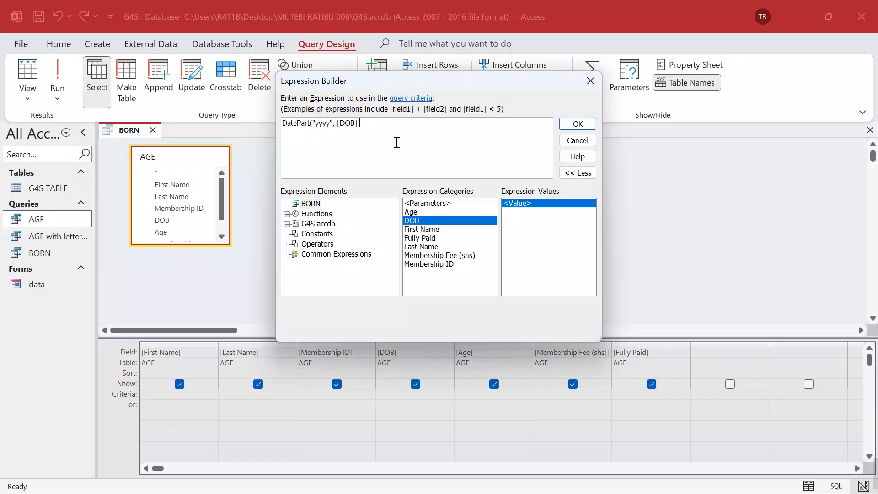
{"action": "type", "text": ")"}
{"action": "key", "text": "BackSpace"}
{"action": "key", "text": "BackSpace"}
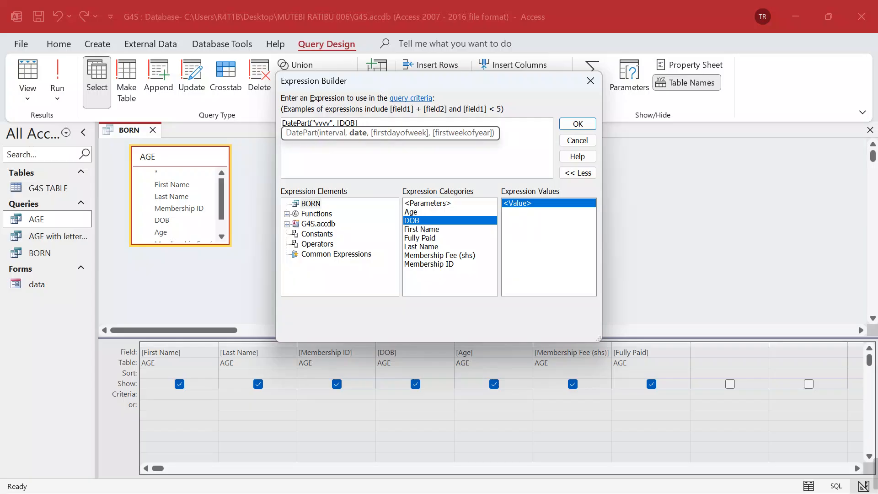
{"action": "type", "text": ")"}
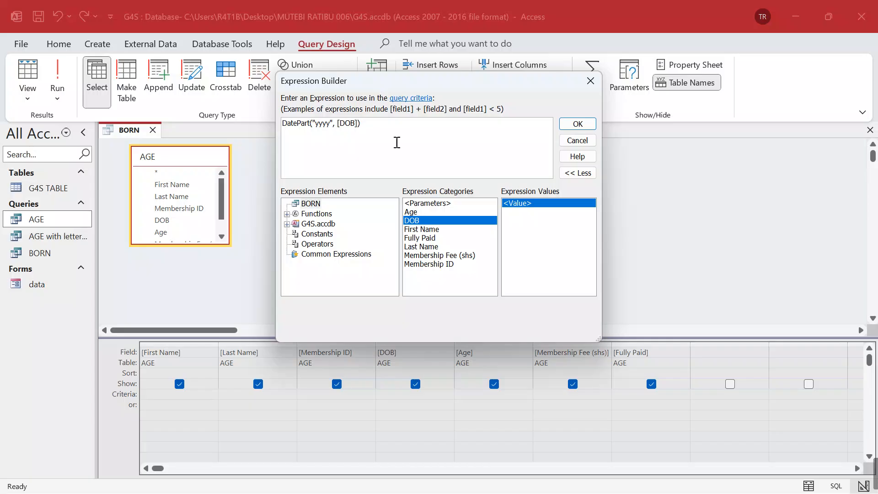
Check part iv in the question PDF and the birth-year formula on slide 2 in PowerPoint, and return to Access.
{"action": "mouse_move", "coordinate": [356, 486]}
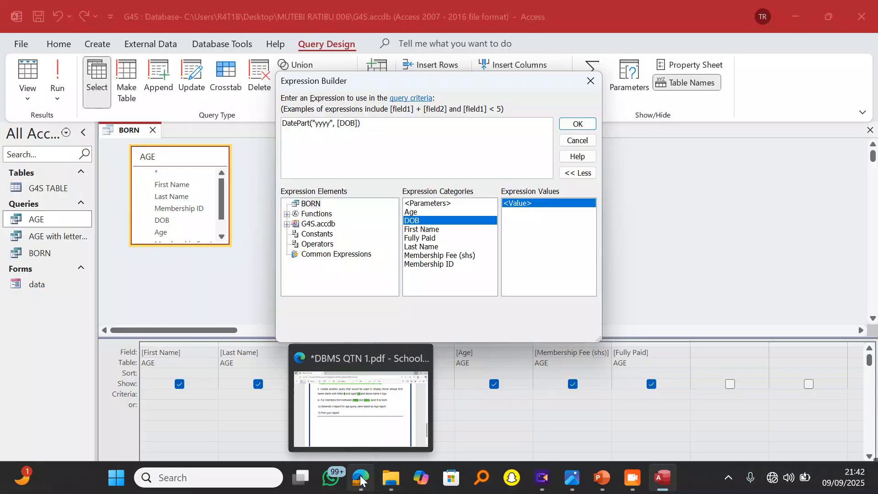
{"action": "left_click", "coordinate": [361, 478]}
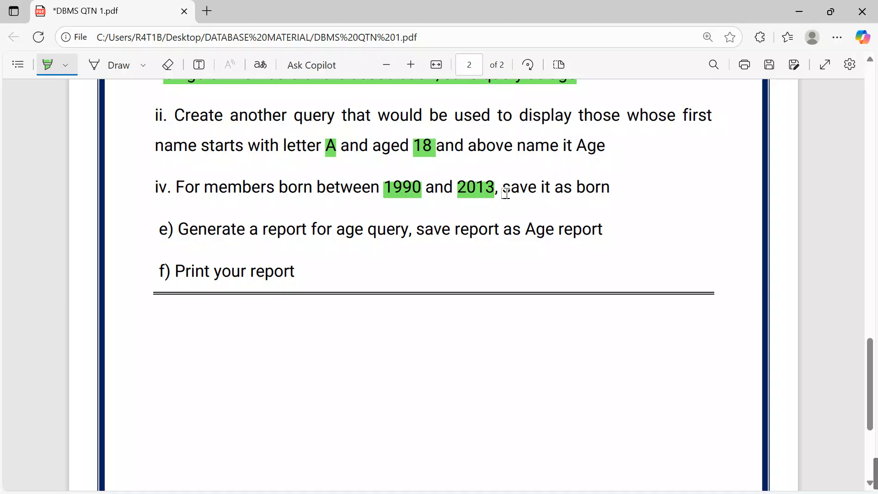
{"action": "mouse_move", "coordinate": [608, 478]}
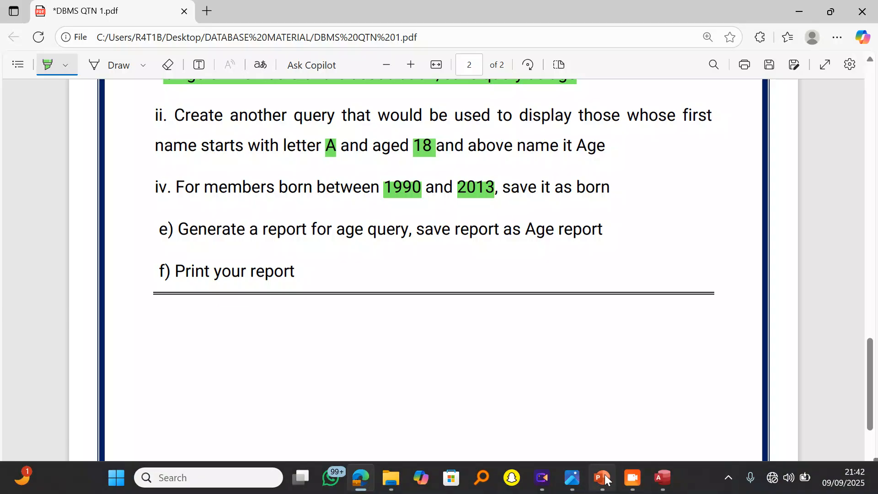
{"action": "left_click", "coordinate": [611, 436]}
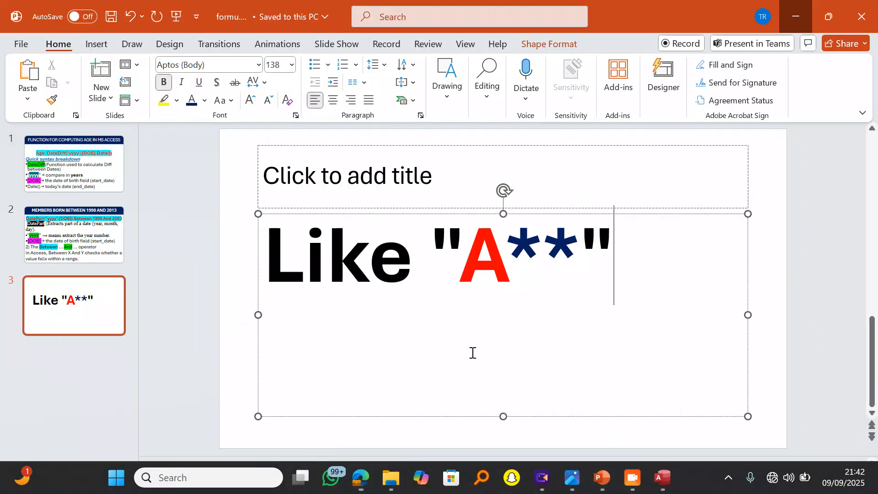
{"action": "left_click", "coordinate": [95, 240]}
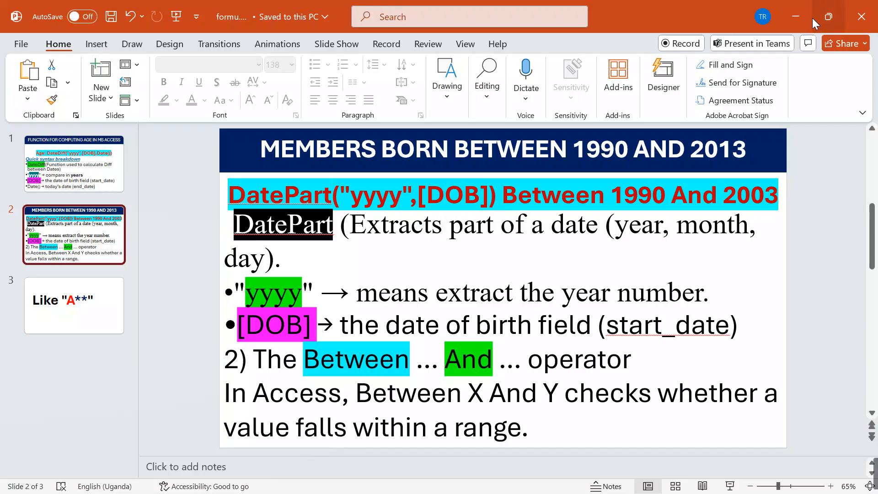
{"action": "left_click", "coordinate": [797, 17]}
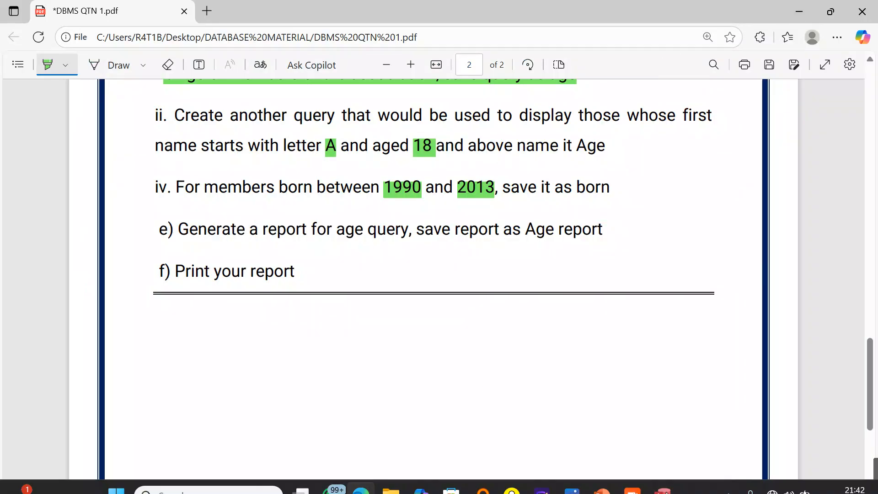
{"action": "left_click", "coordinate": [663, 483]}
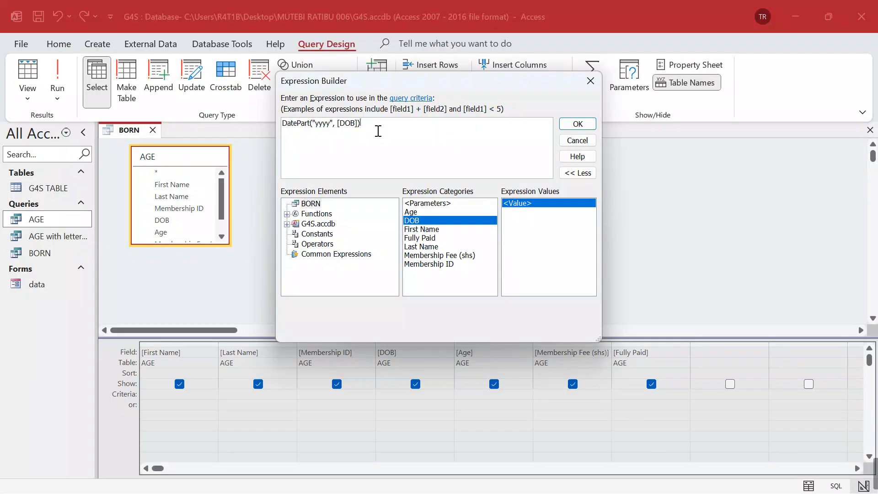
Complete the DOB criteria expression with between 1990 And 2013, run the BORN query, and check the birth years.
{"action": "type", "text": "b"}
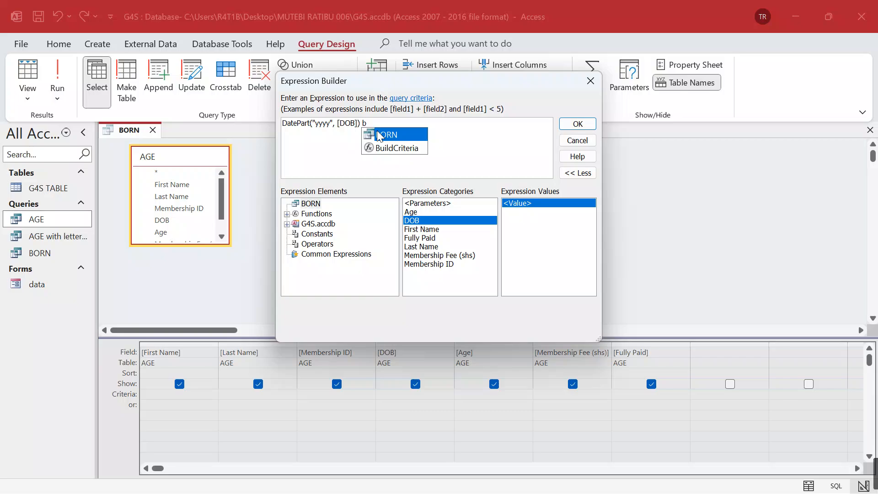
{"action": "type", "text": "e"}
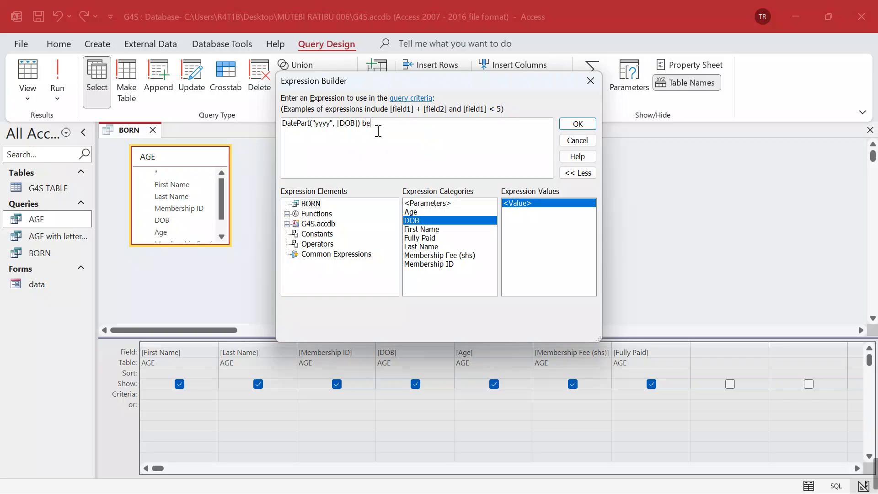
{"action": "type", "text": "tween 1990 And"}
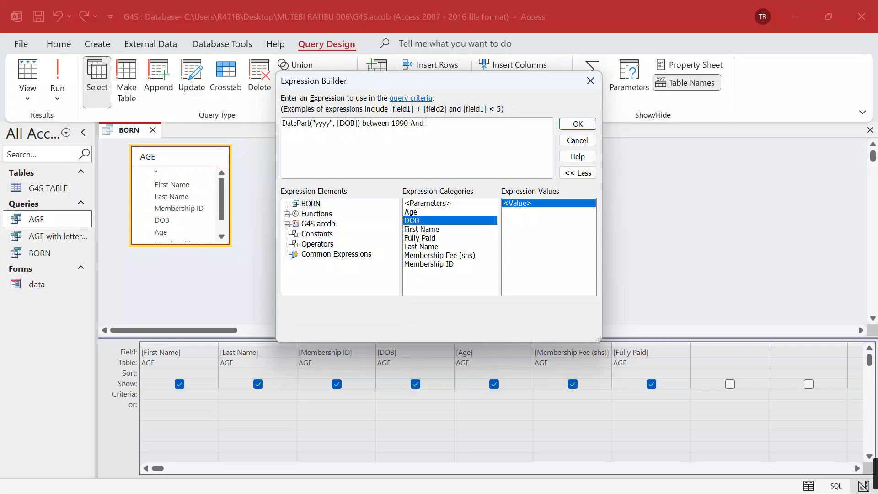
{"action": "type", "text": "2013"}
{"action": "left_click", "coordinate": [573, 125]}
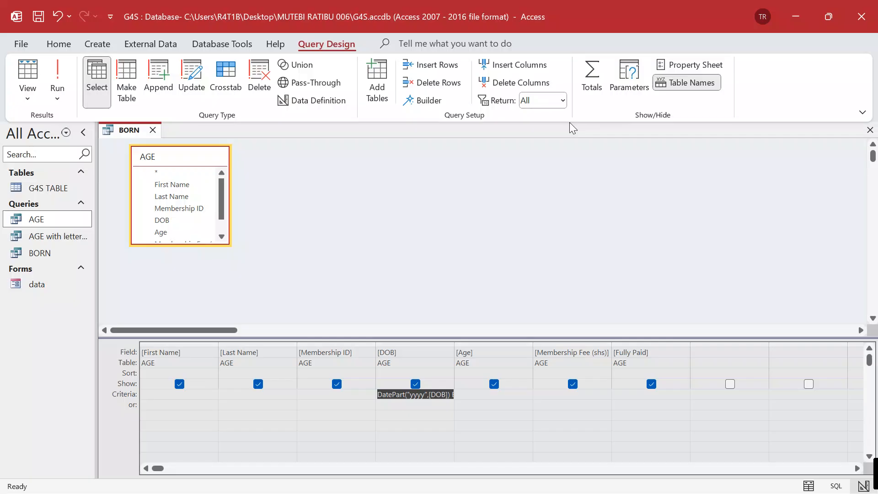
{"action": "left_click", "coordinate": [59, 65]}
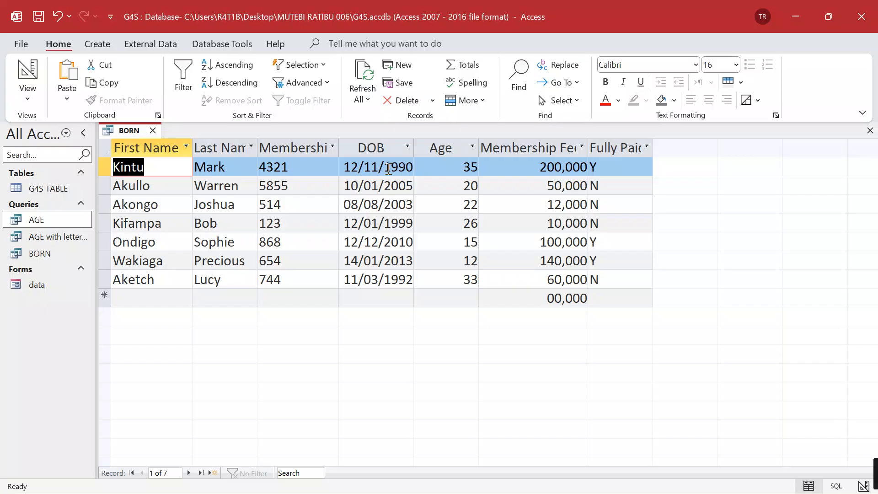
{"action": "left_click_drag", "start_coordinate": [388, 169], "coordinate": [411, 167]}
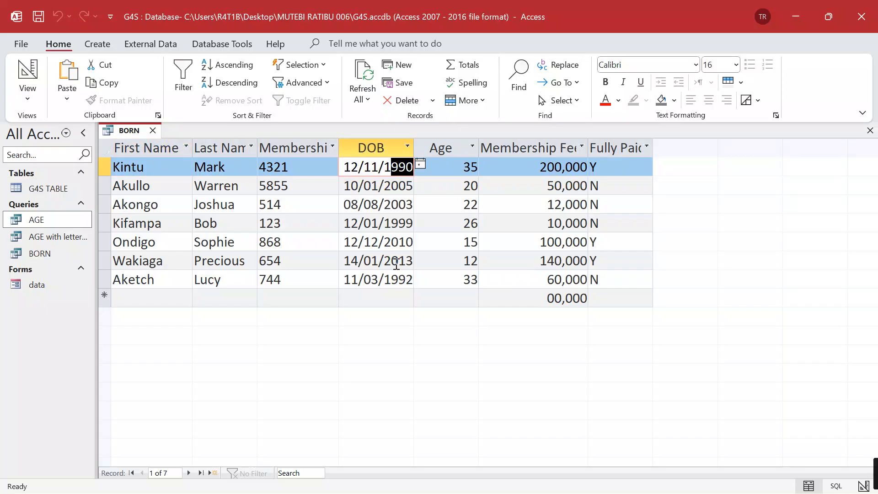
Sort the BORN query results by DOB from oldest to newest and check the birth years.
{"action": "left_click_drag", "start_coordinate": [384, 262], "coordinate": [413, 261]}
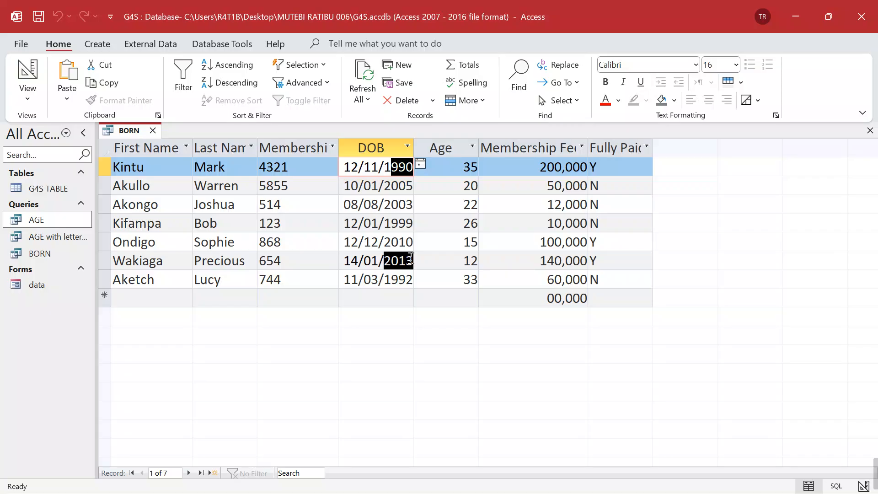
{"action": "left_click", "coordinate": [408, 146]}
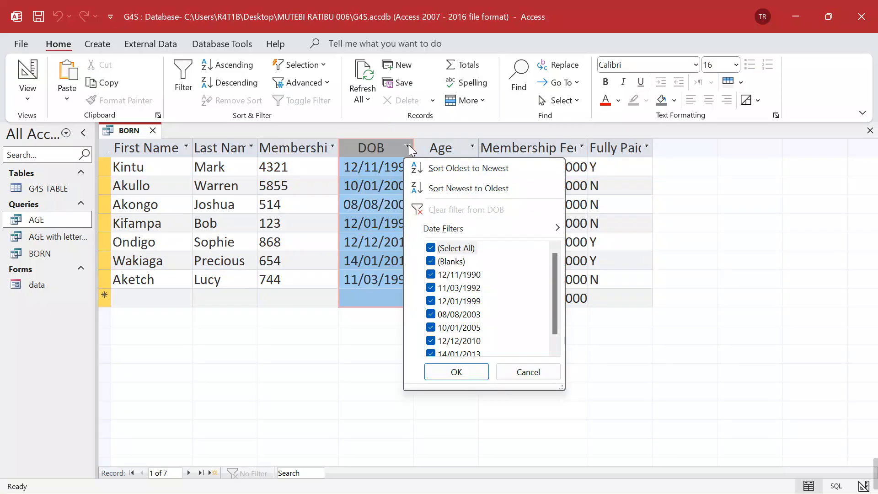
{"action": "left_click", "coordinate": [418, 170]}
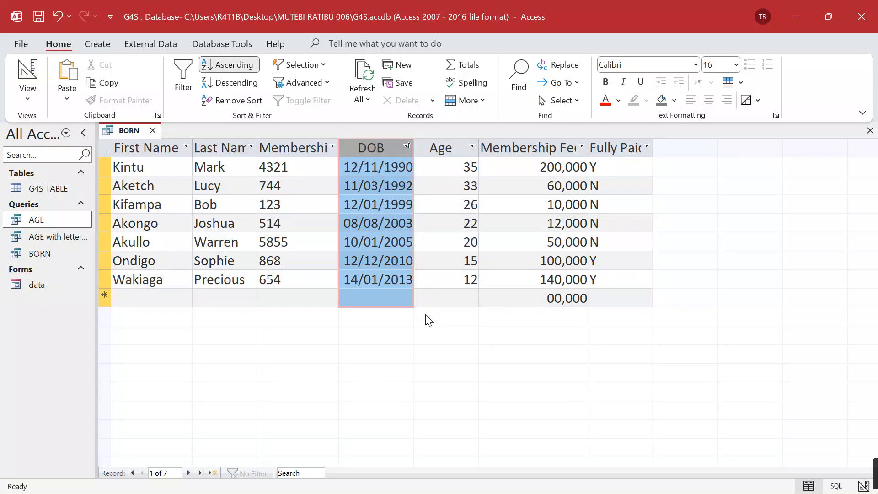
{"action": "left_click", "coordinate": [408, 279]}
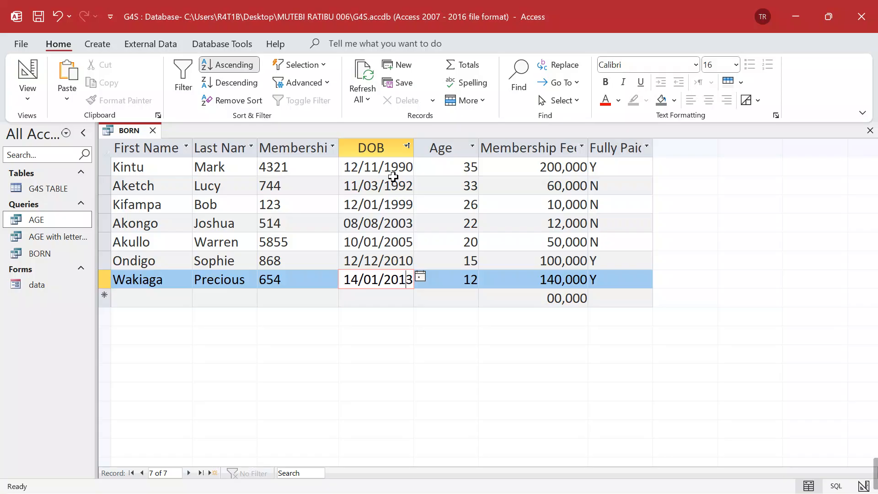
{"action": "double_click", "coordinate": [399, 261]}
{"action": "left_click", "coordinate": [399, 260]}
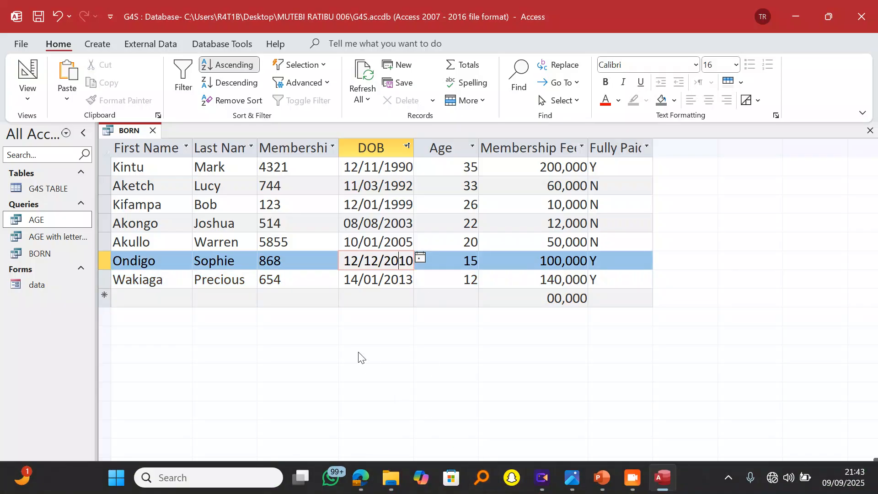
Return the BORN query to its design and review the full DOB criteria expression in the Expression Builder.
{"action": "left_click", "coordinate": [26, 69]}
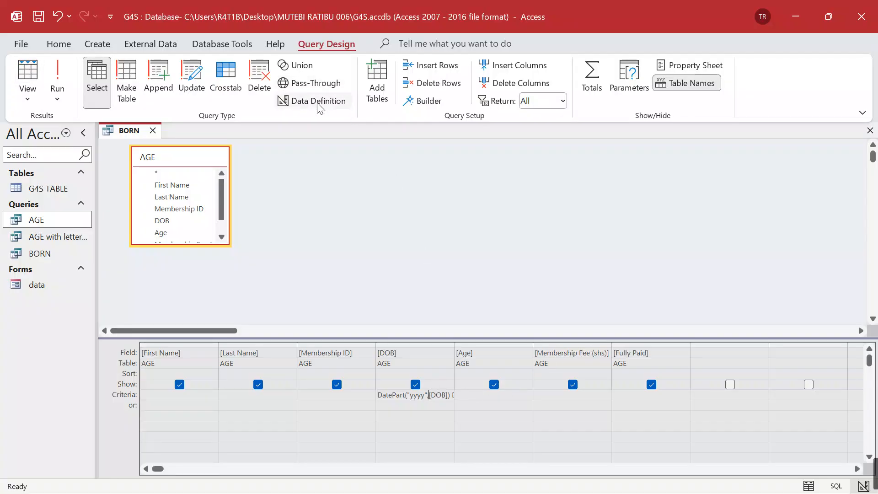
{"action": "left_click", "coordinate": [423, 104]}
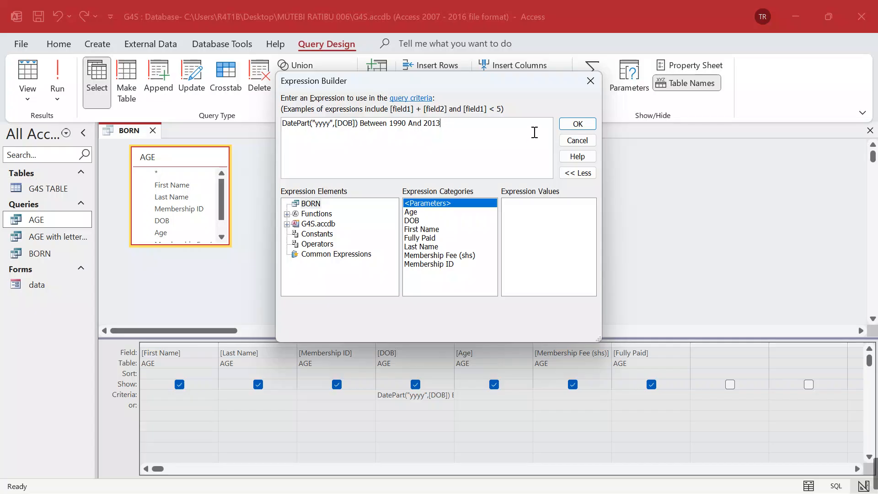
{"action": "left_click", "coordinate": [577, 124]}
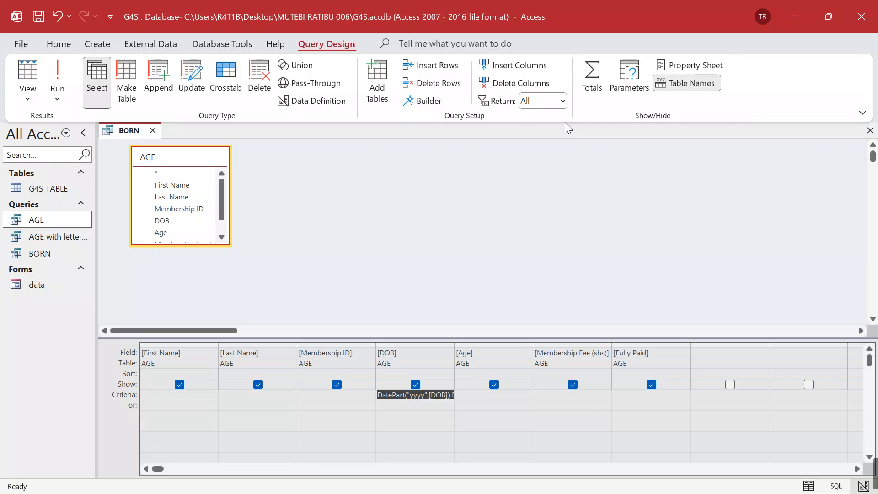
{"action": "mouse_move", "coordinate": [629, 489]}
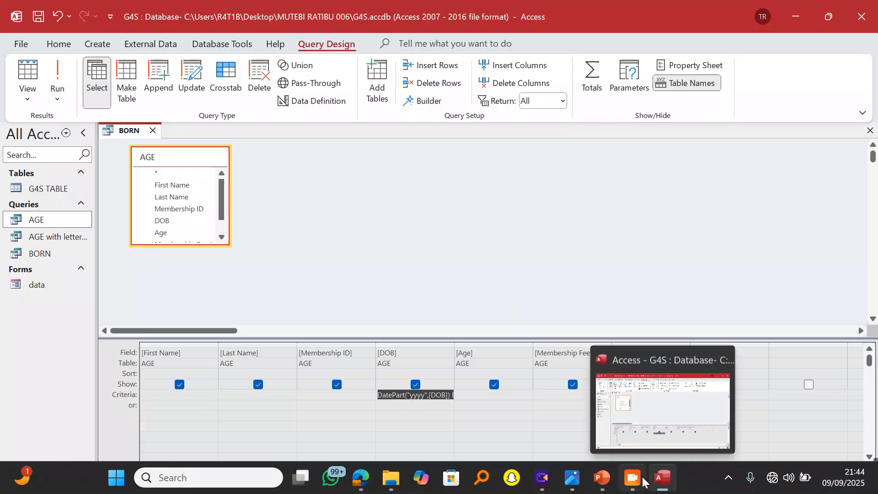